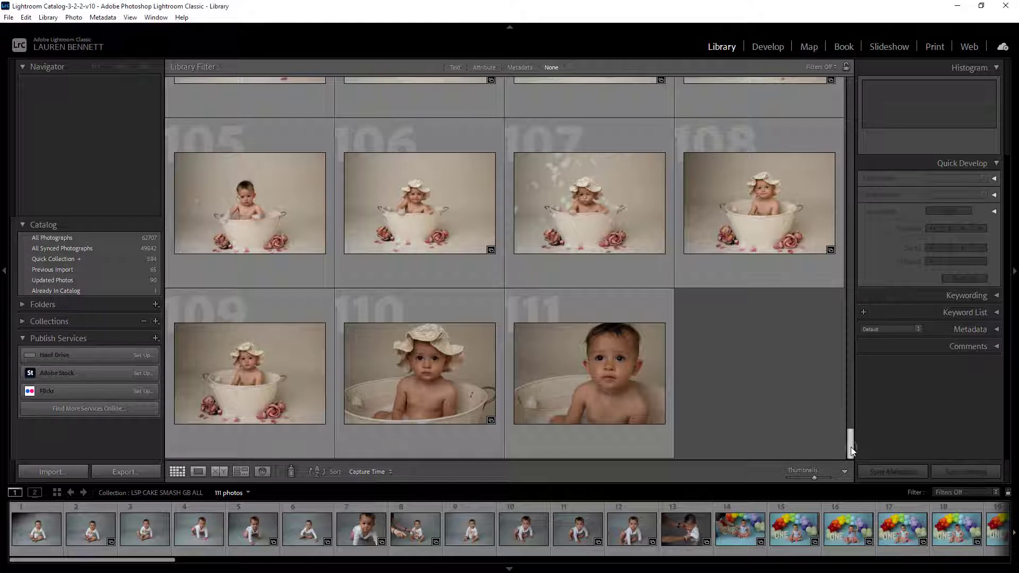
Look through the bathtub photos at the end of the cake smash collection
scroll(851, 443, "up", 2)
scroll(851, 435, "up", 3)
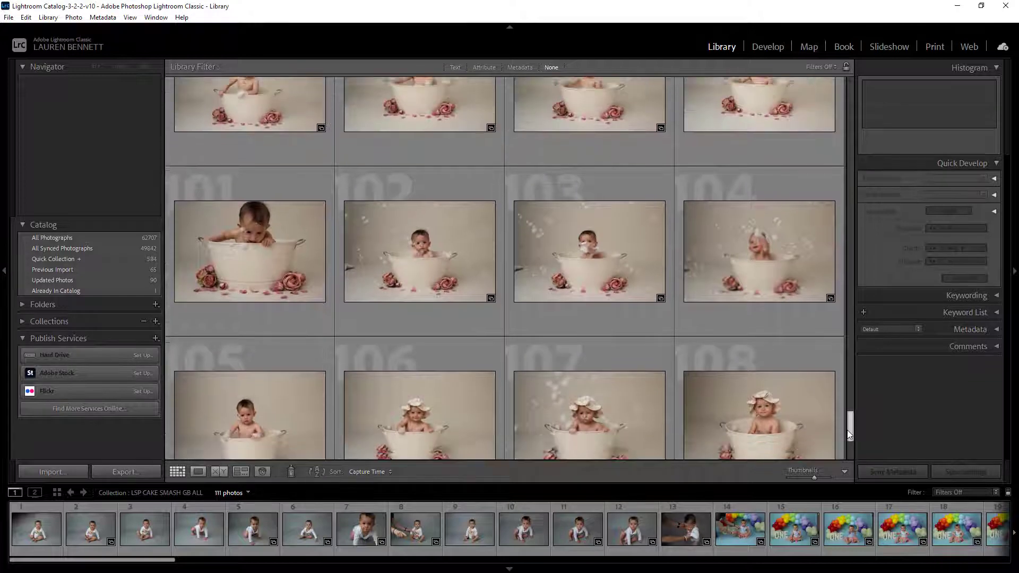
scroll(828, 416, "down", 1)
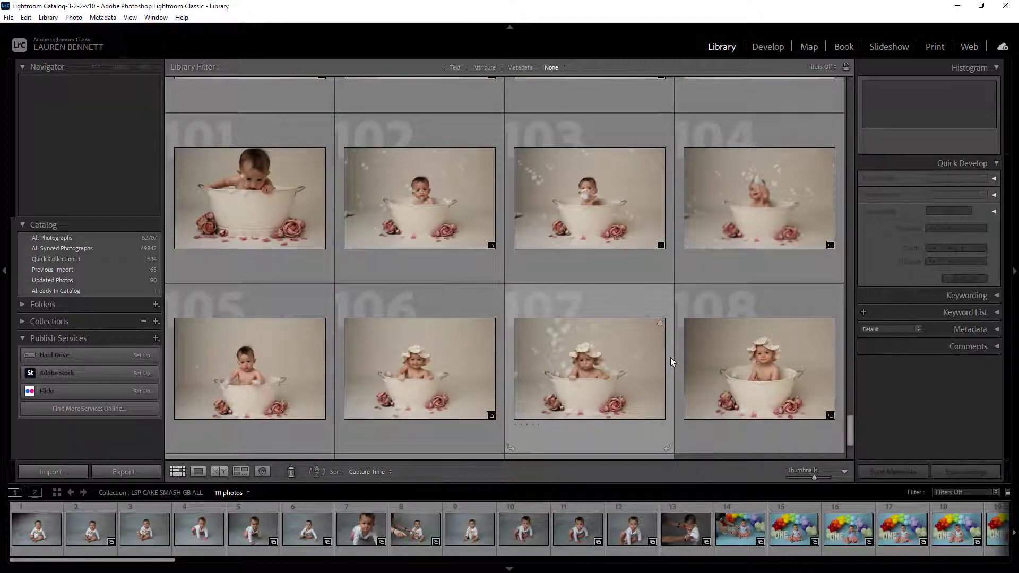
scroll(847, 423, "down", 3)
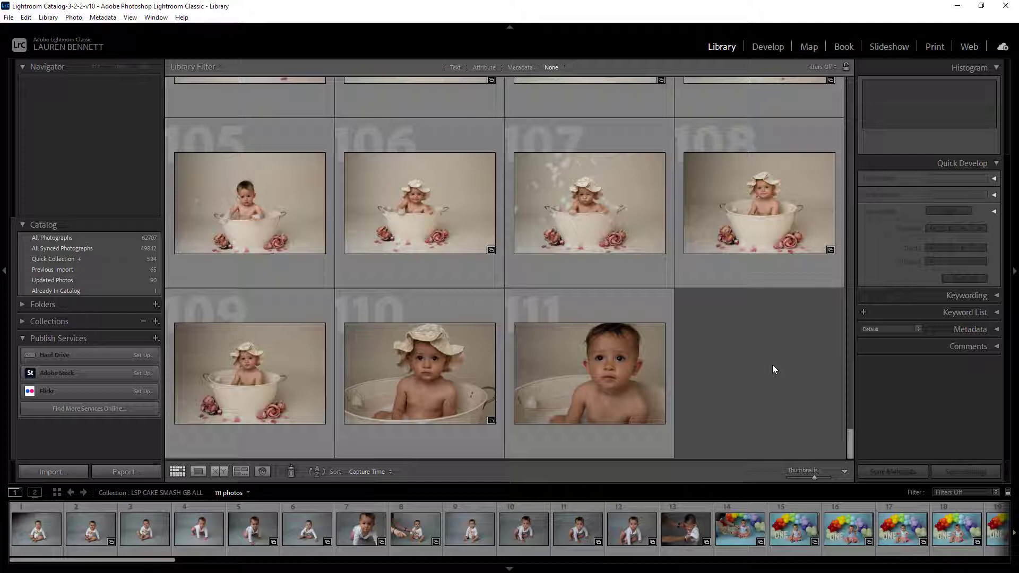
left_click_drag(848, 440, 853, 432)
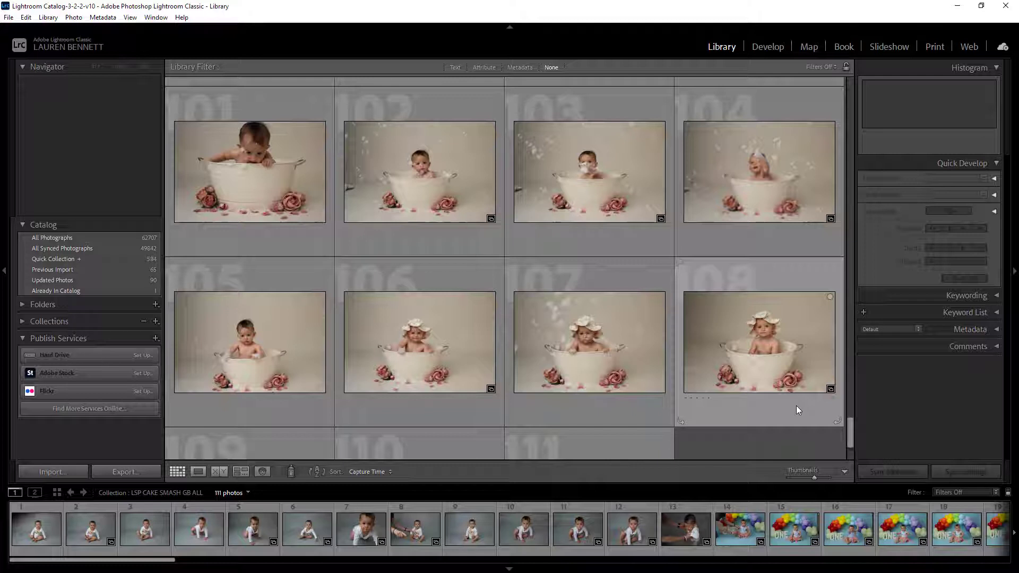
left_click_drag(849, 434, 849, 431)
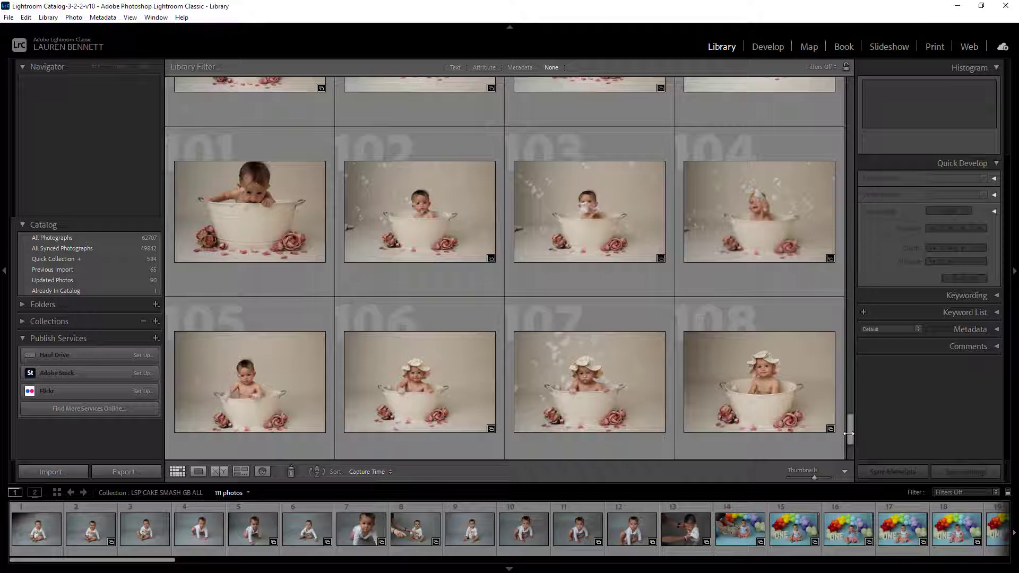
mouse_move(848, 425)
left_mouse_down()
mouse_move(851, 409)
mouse_move(852, 425)
left_mouse_up()
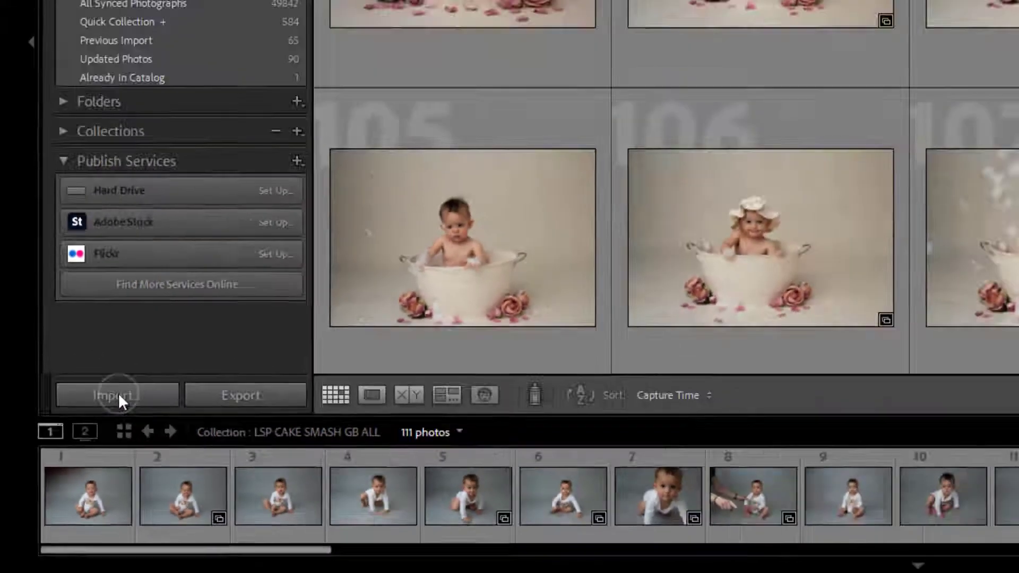
Open the photo import window and close it without importing anything
left_click(202, 295)
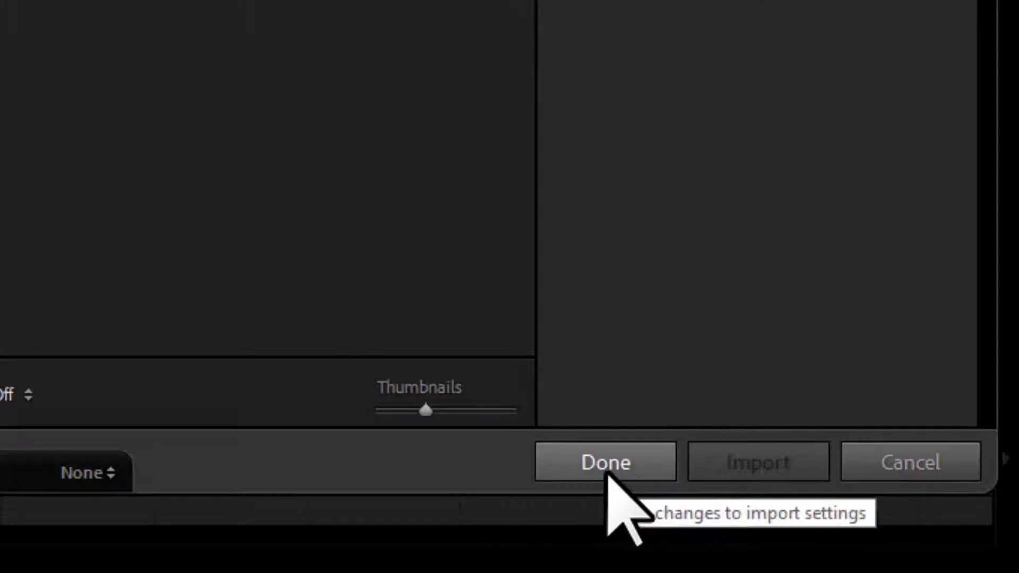
left_click(608, 474)
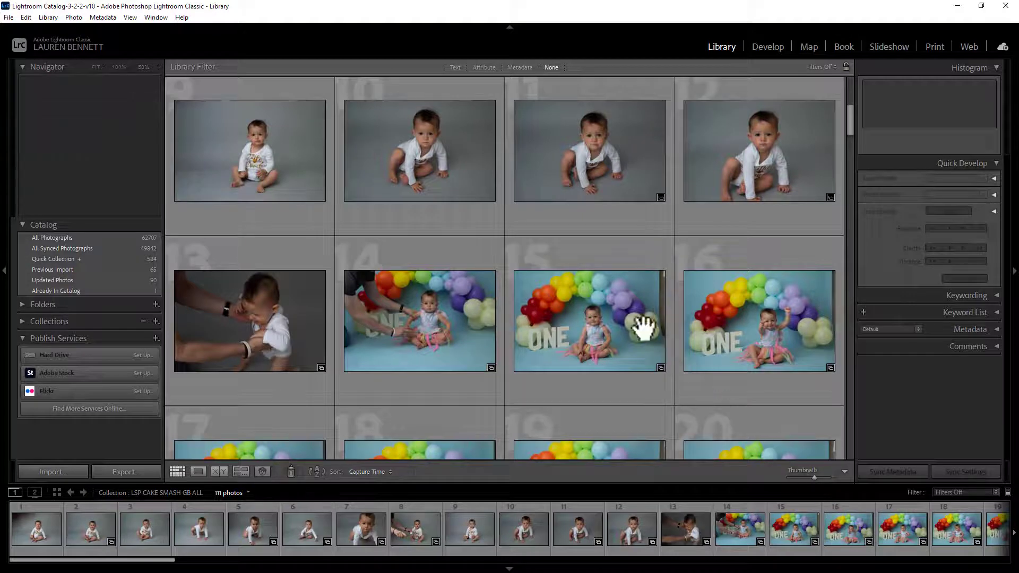
Review the collection from the balloon cake smash shots back to the first grey-backdrop portraits, with photo 1 selected
scroll(616, 301, "down", 3)
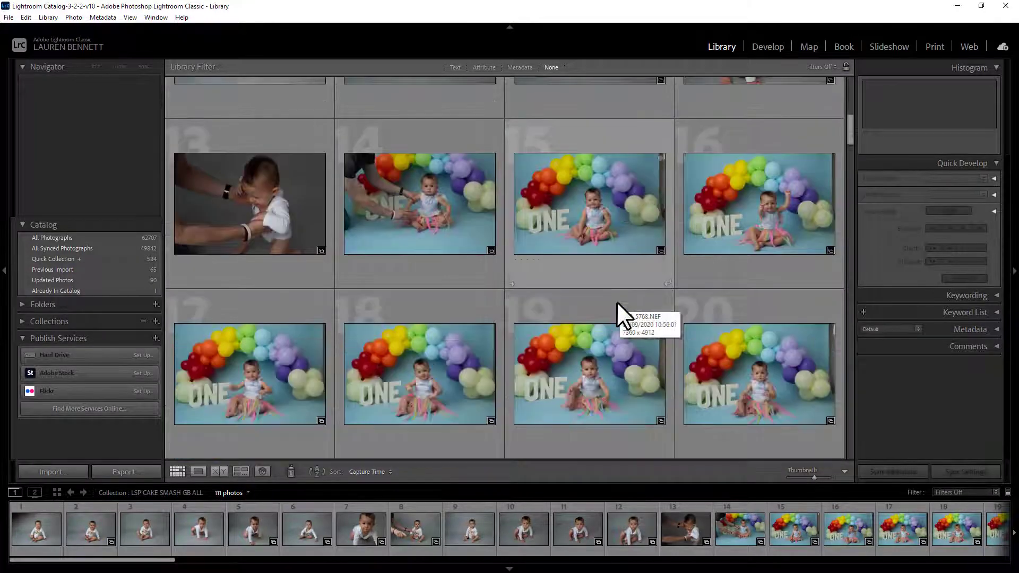
scroll(616, 301, "down", 15)
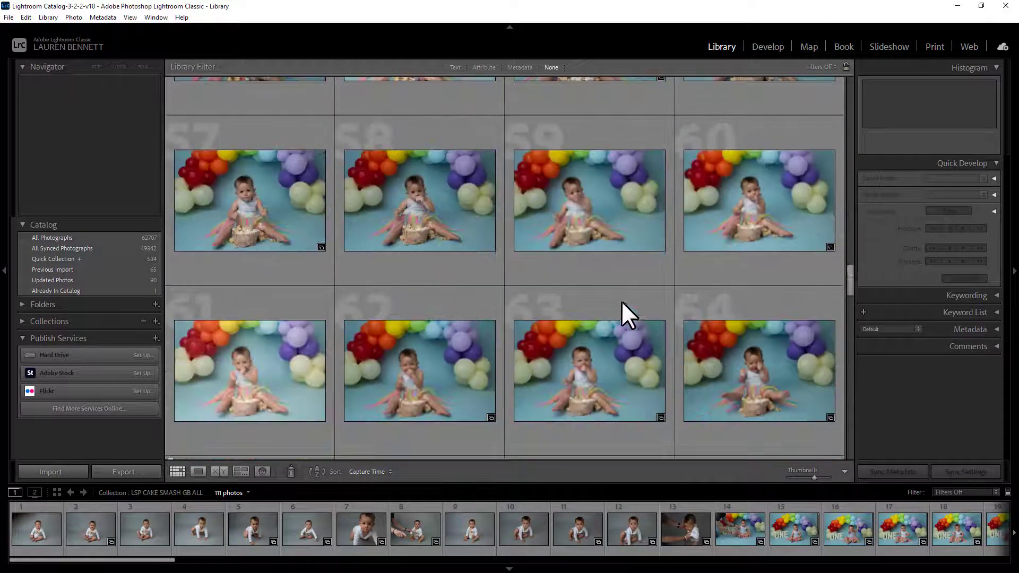
left_click_drag(853, 286, 837, 113)
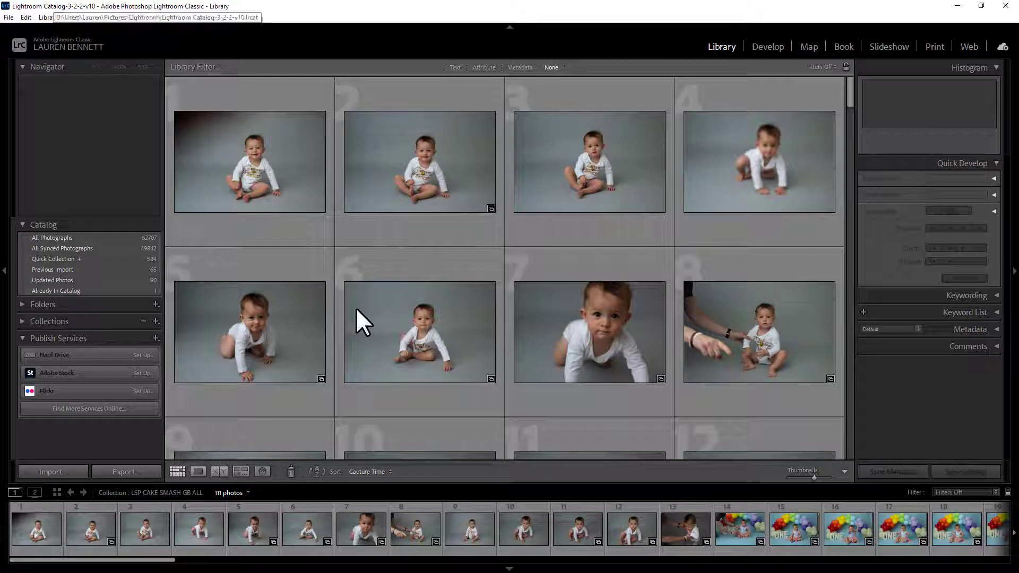
left_click(275, 171)
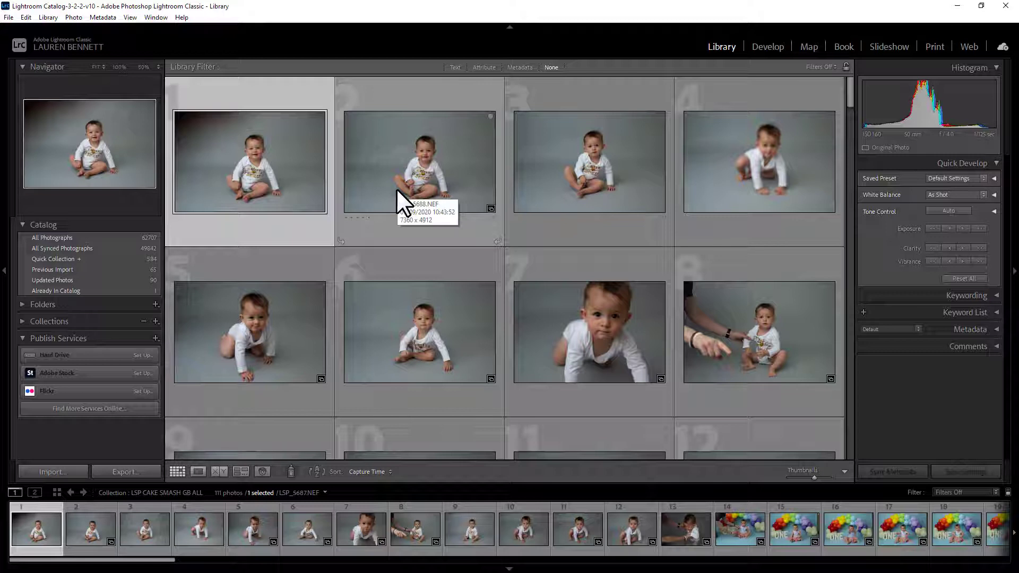
scroll(473, 311, "down", 2)
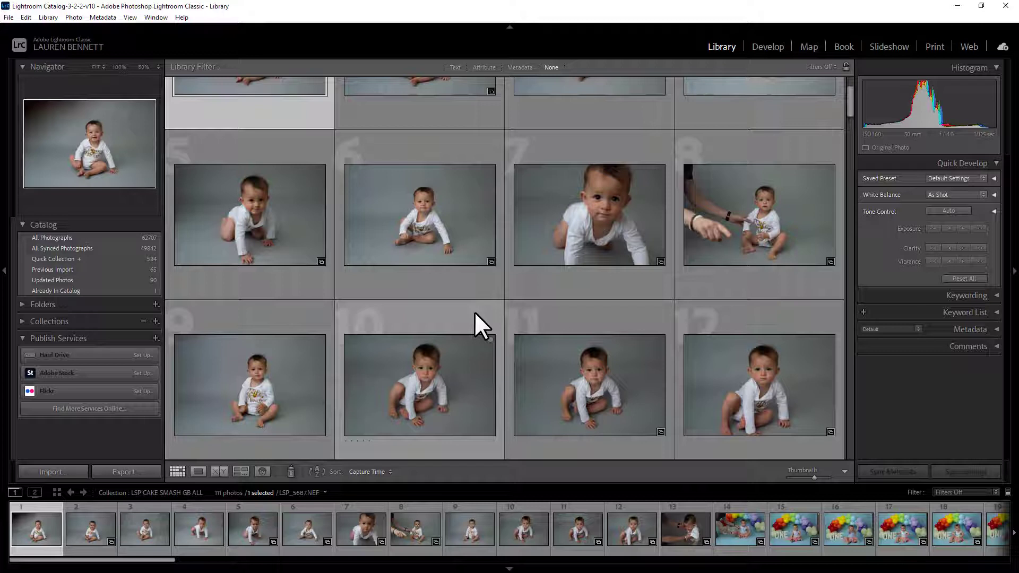
scroll(474, 311, "up", 2)
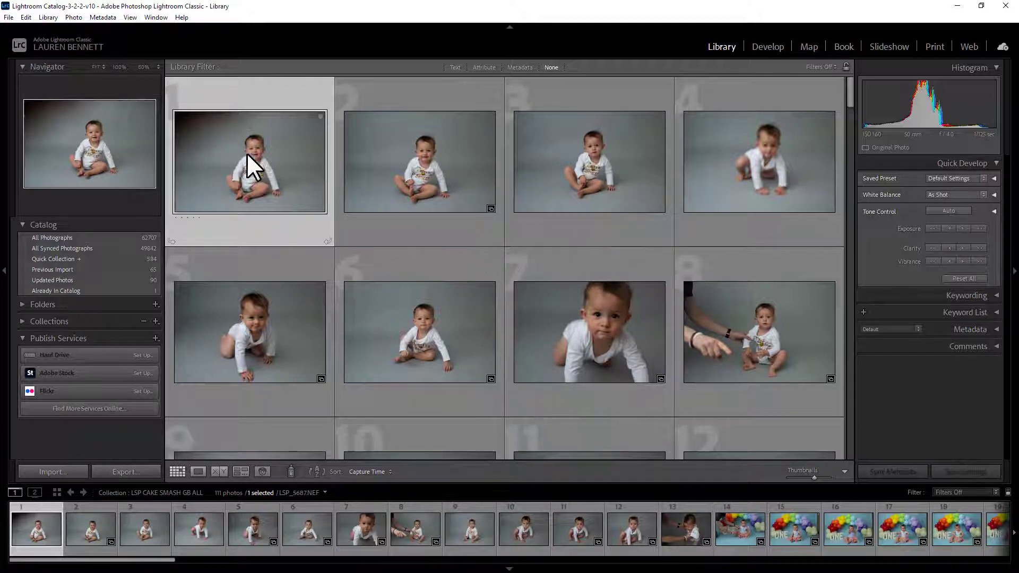
Enlarge the grid thumbnails to three per row and give photo 2 a five-star rating
left_click(818, 478)
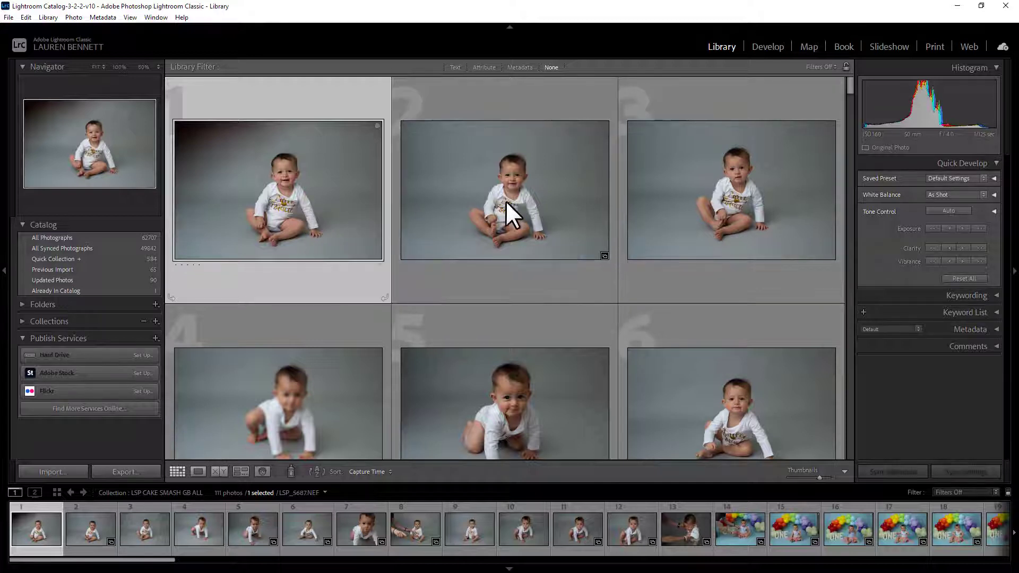
left_click(530, 200)
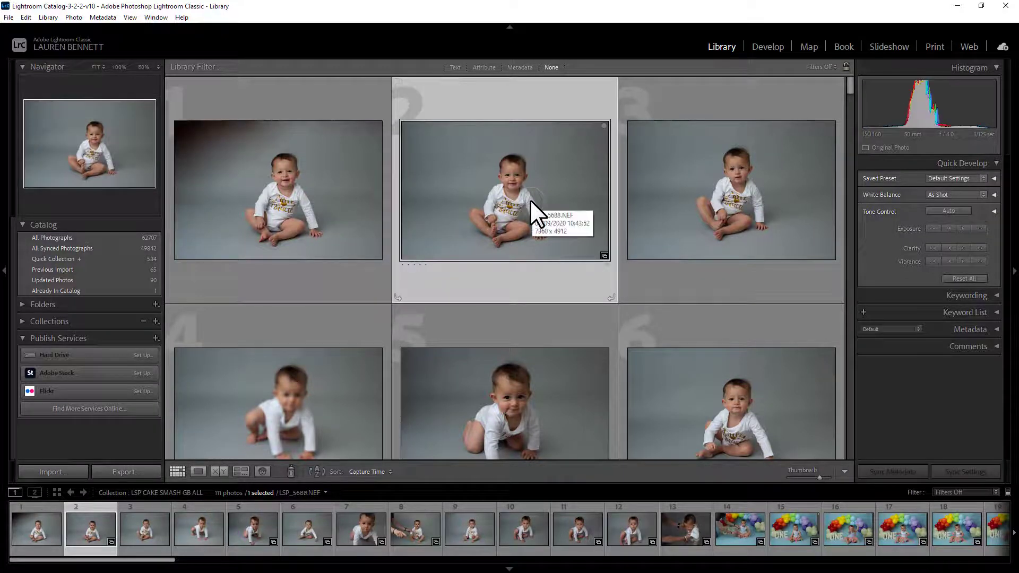
key("5")
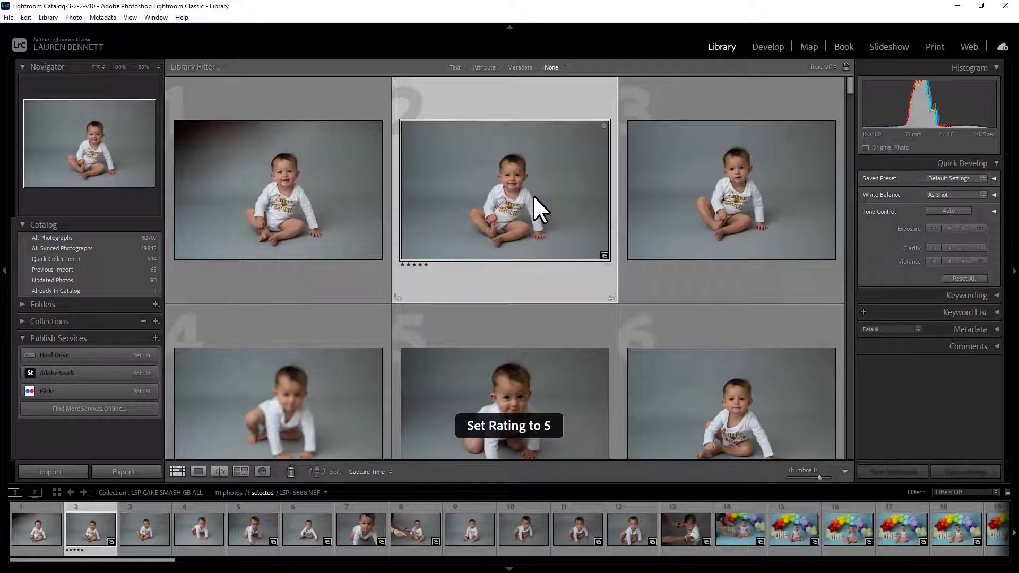
right_click(536, 196)
mouse_move(584, 361)
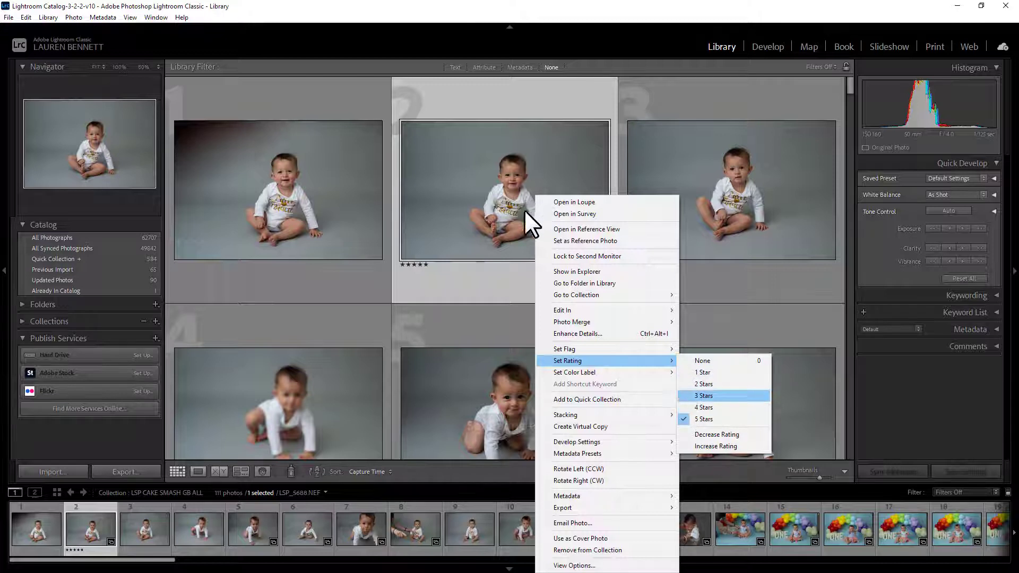
left_click(528, 233)
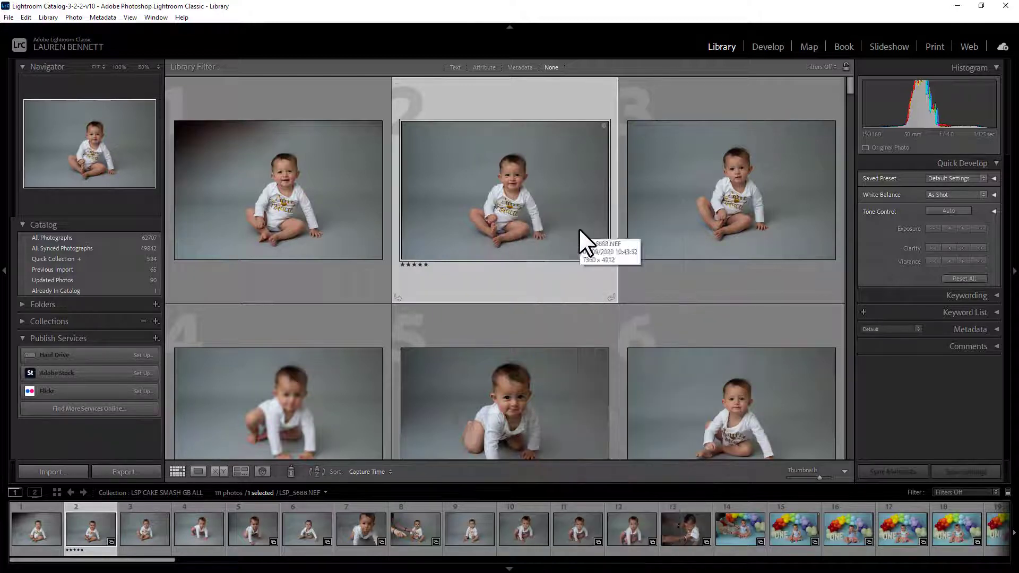
Skip photos 3 and 4 and rate photo 5 five stars
key("Right")
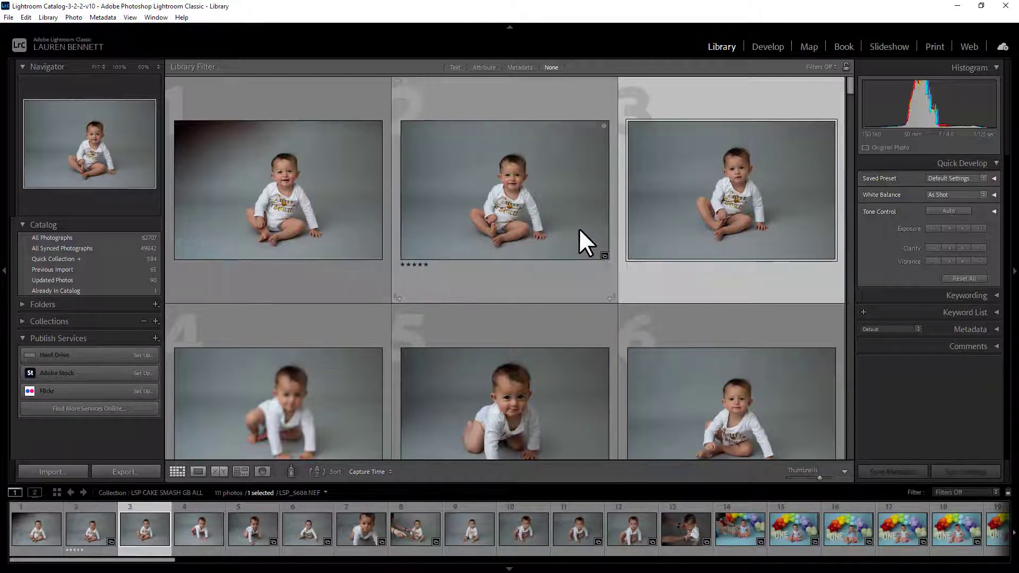
key("Right")
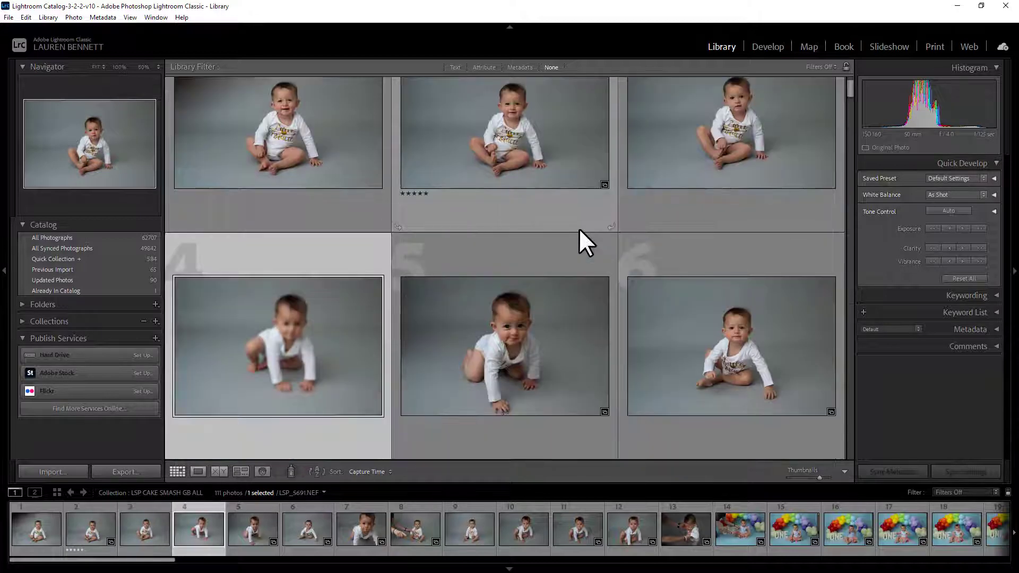
key("Right")
key("5")
Compare photos 6 to 9, rate photo 7 five stars, and continue to photo 11
key("Right")
key("Right")
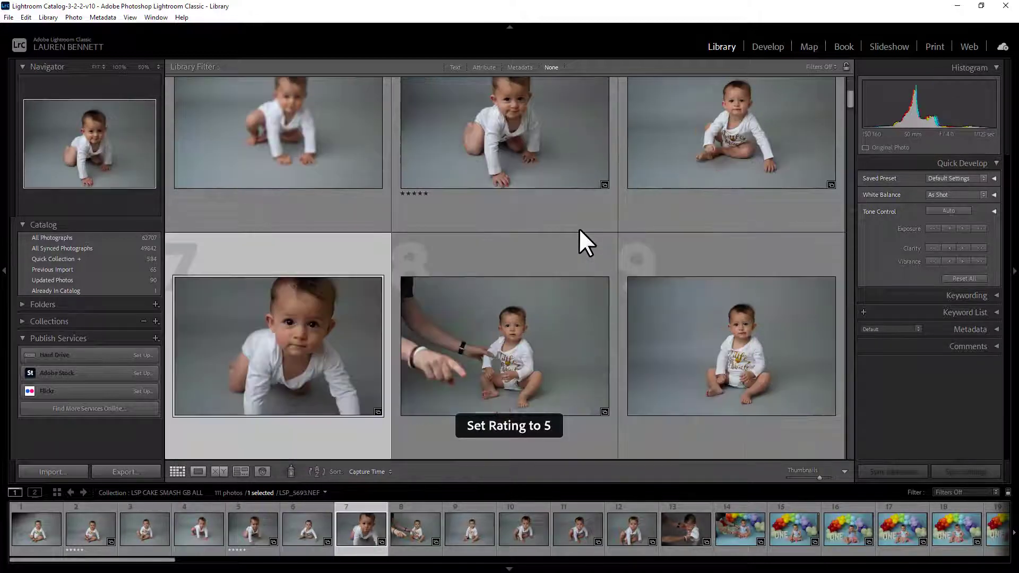
key("Right")
key("Right")
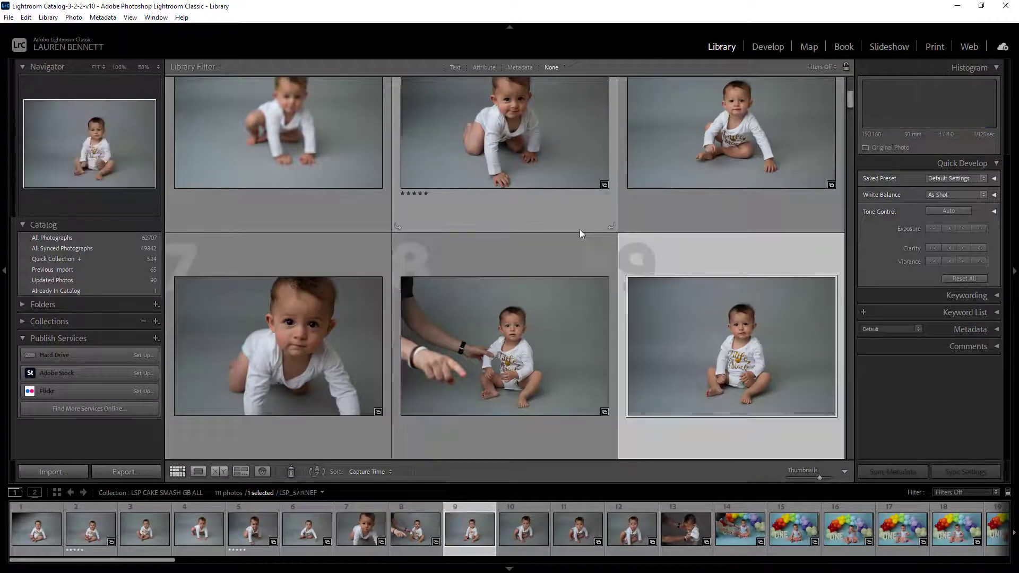
key("Left")
key("Left")
key("5")
key("Right")
key("Right")
key("Right")
key("Right")
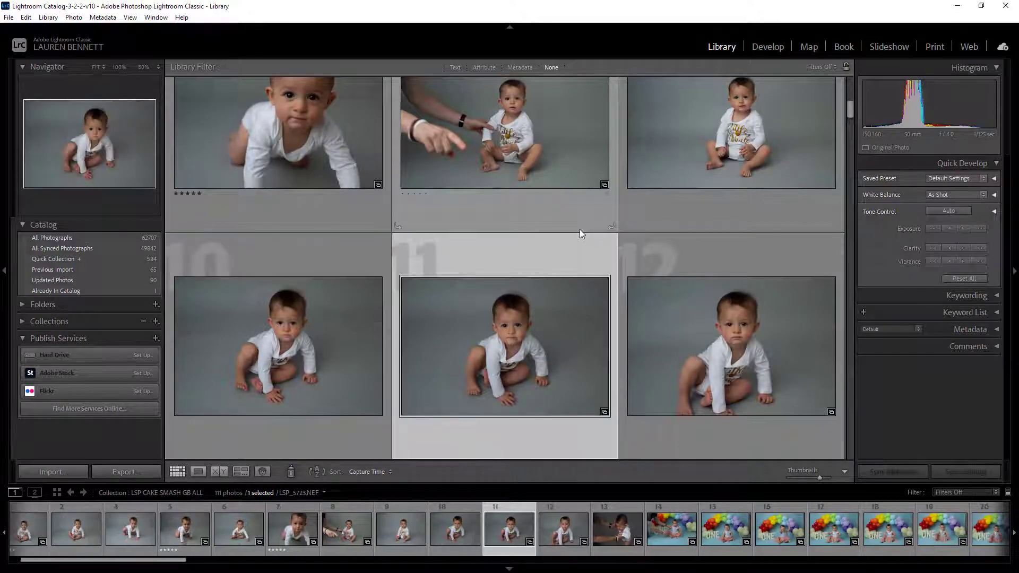
key("5")
key("Right")
key("Left")
key("0")
Rate the rainbow balloon photos 15, 16 and 17 five stars, leaving 12 to 14 unrated
key("Right")
key("Right")
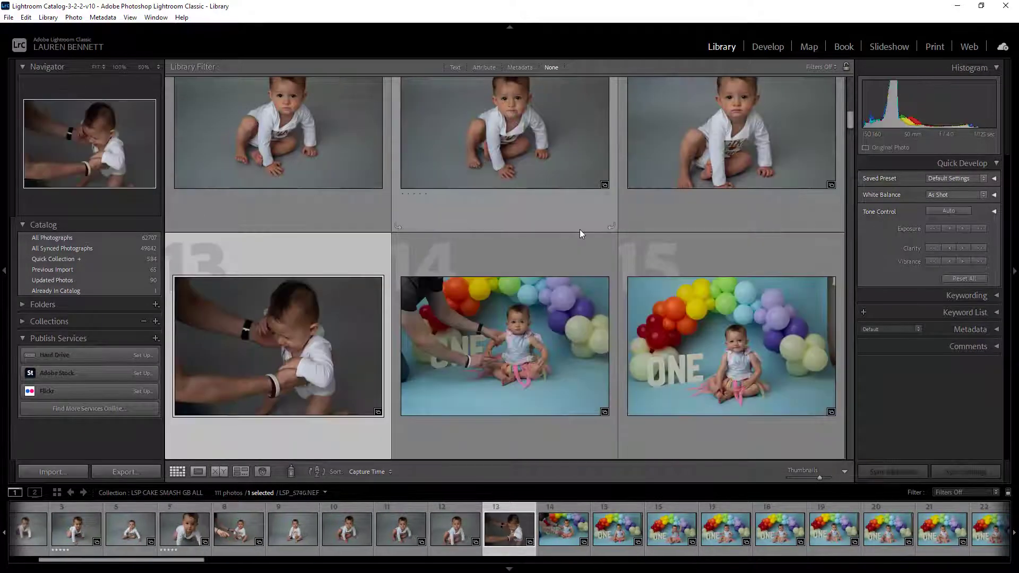
key("Right")
key("Right")
key("5")
key("Right")
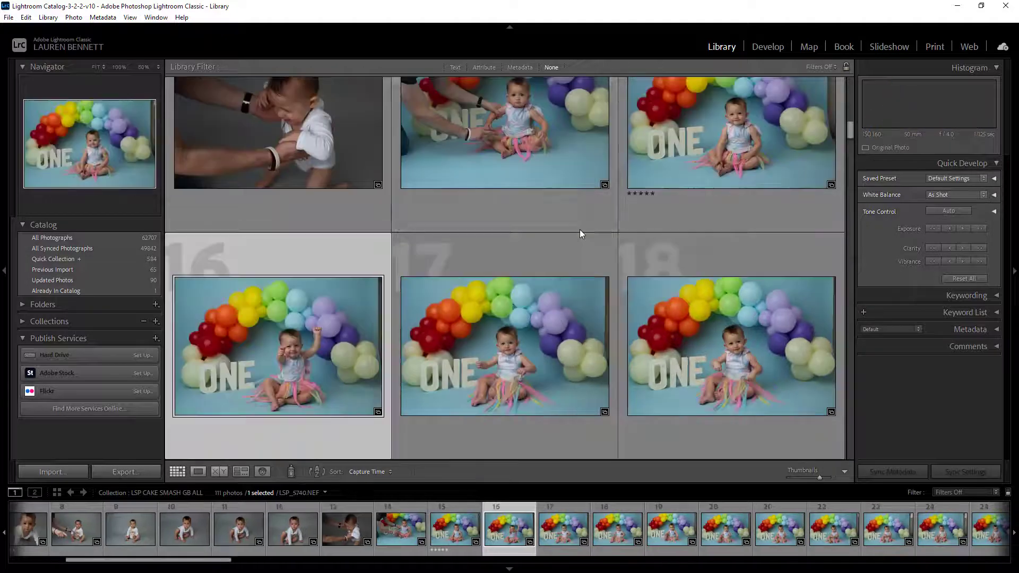
key("Right")
key("Left")
key("5")
key("Right")
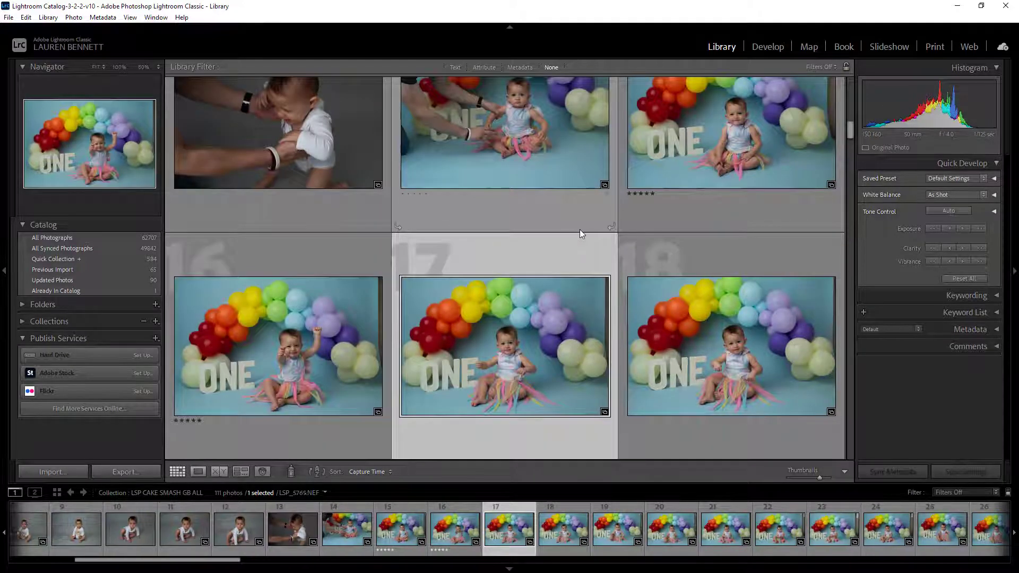
key("5")
Rate photo 24 and the first cake photo, 27, five stars, skipping the similar shots in between
key("Right")
key("Right")
key("Right")
key("Right")
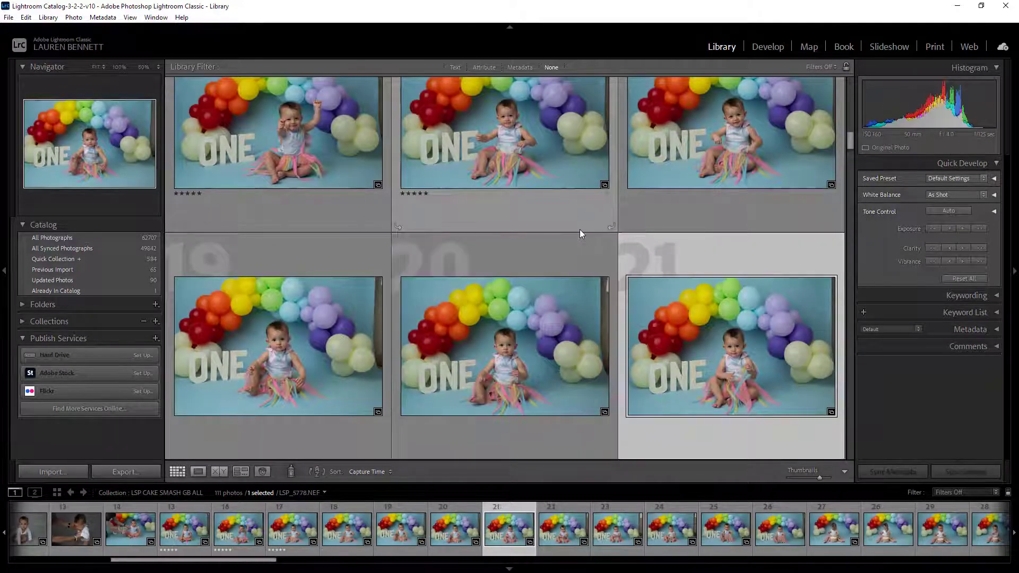
key("Right")
key("Right")
key("Right")
key("5")
key("Right")
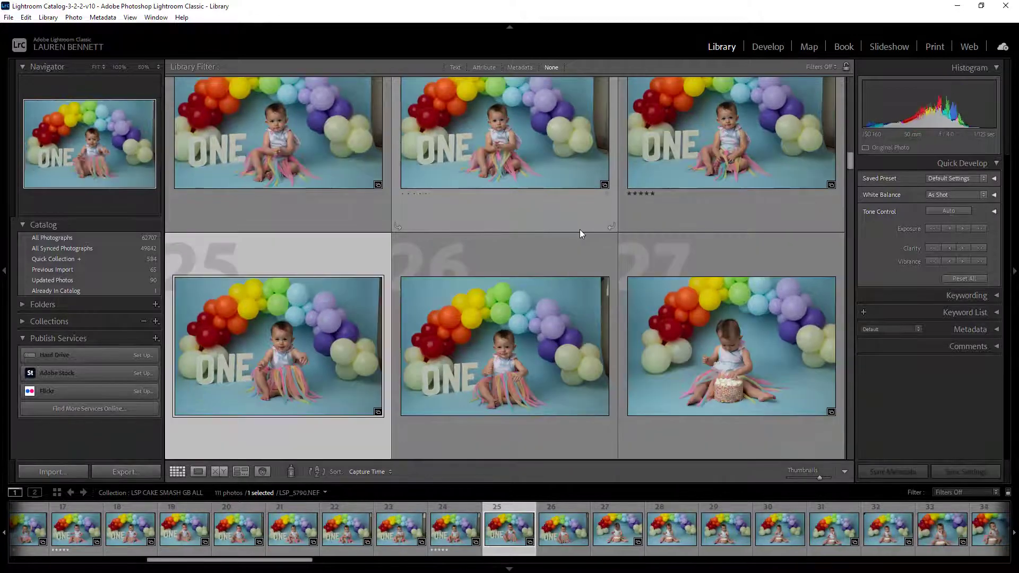
key("Right")
key("Right")
key("5")
Give five-star ratings to cake smash photos 30, 32, 34 and 36
key("Right")
key("Right")
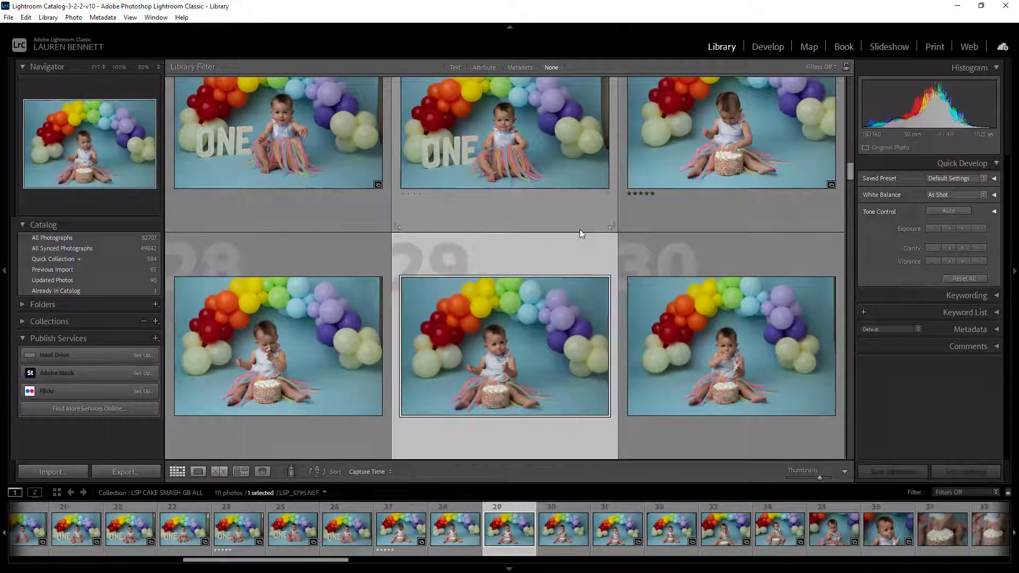
key("Right")
key("Right")
key("Right")
key("5")
key("Right")
key("Right")
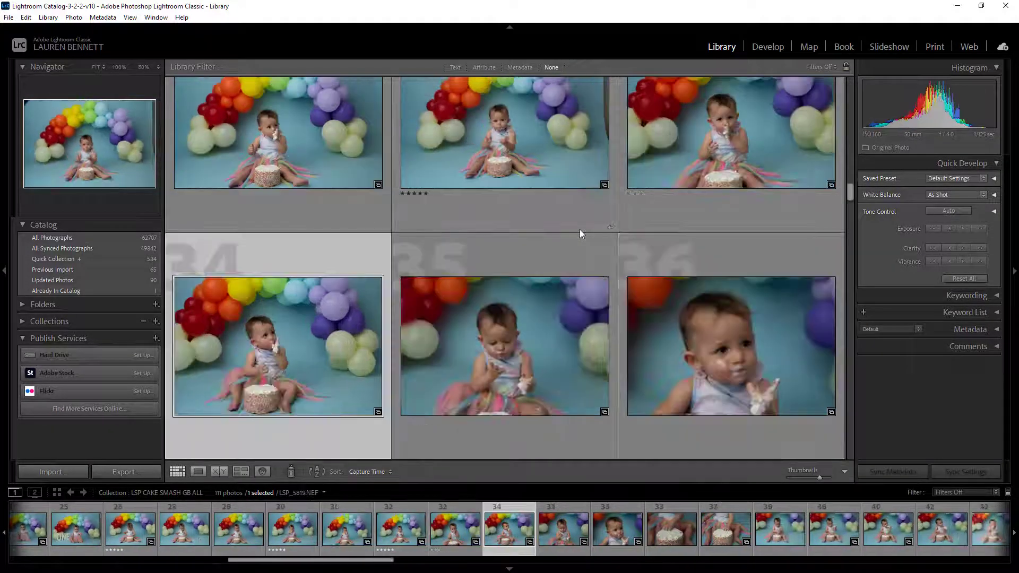
key("Right")
key("Right")
key("5")
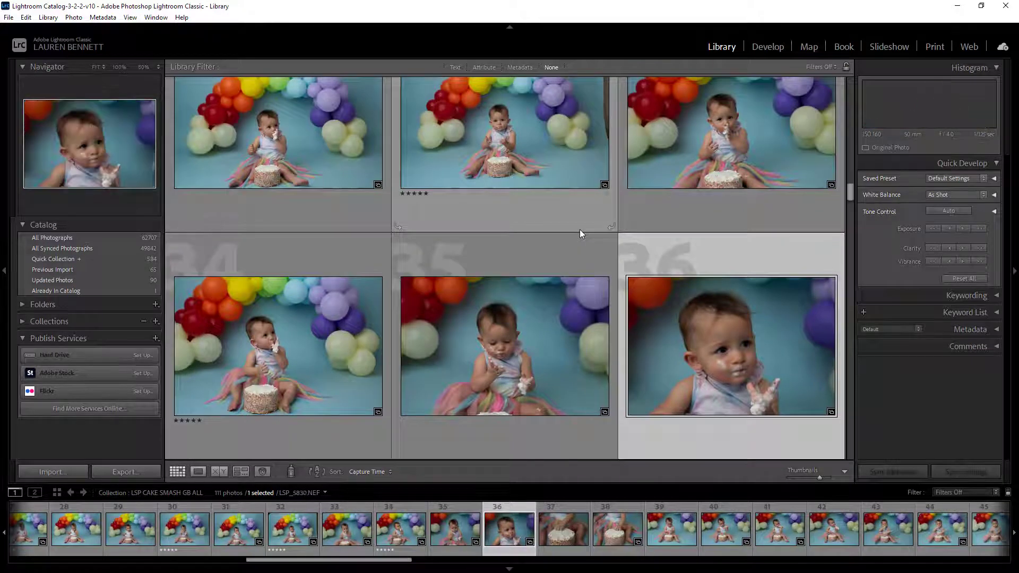
Give five-star ratings to the cake close-up, photo 38, and to photos 44 and 45
key("Right")
key("Right")
key("5")
key("Right")
key("Right")
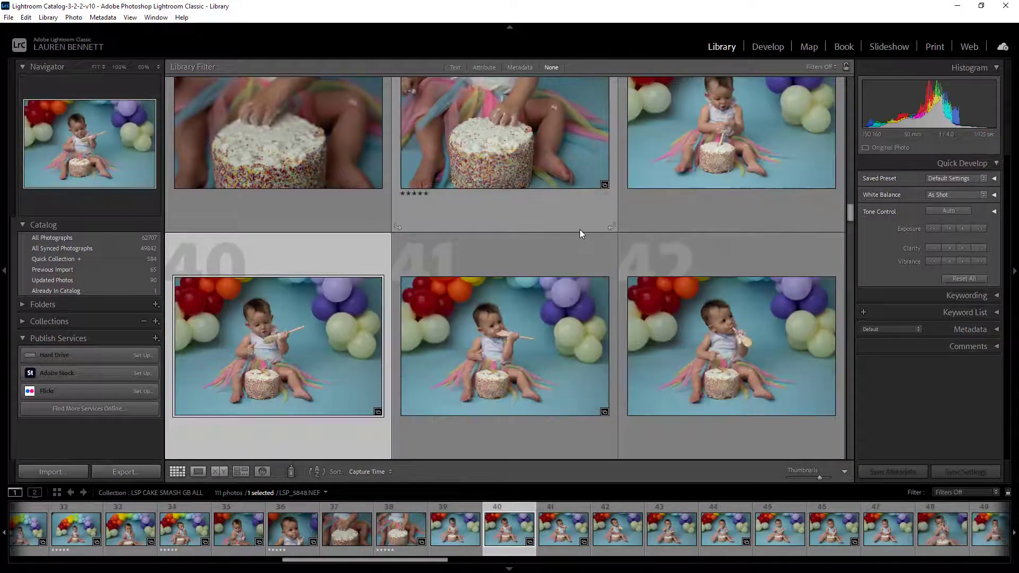
key("Right")
key("Right")
key("Right")
key("Right")
key("5")
key("Right")
key("5")
Rate photos 47, 51 and 53 five stars and move on to photo 54
key("Right")
key("Right")
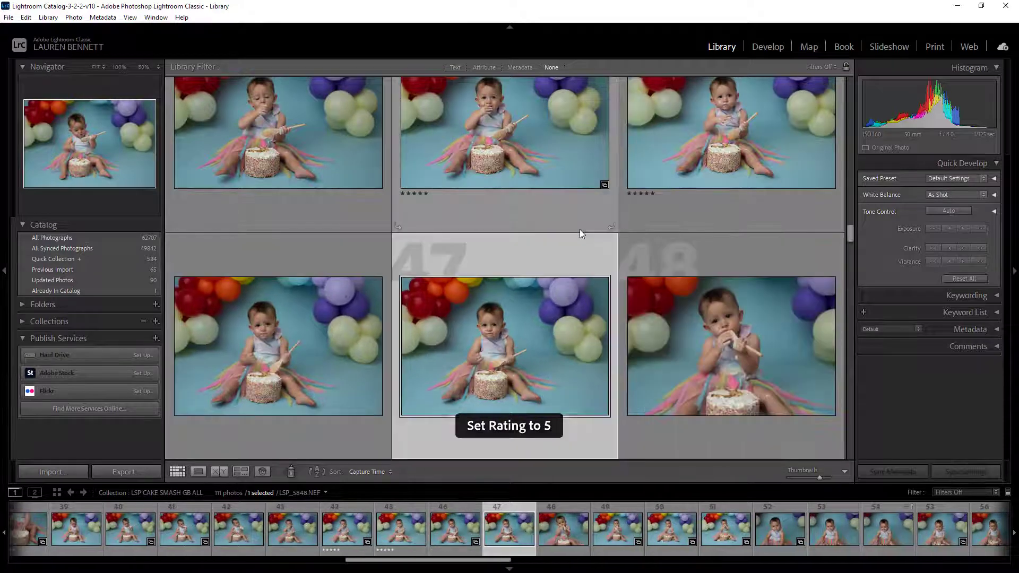
key("5")
key("Right")
key("Right")
key("Right")
key("Right")
key("5")
key("Right")
key("Right")
key("5")
key("Right")
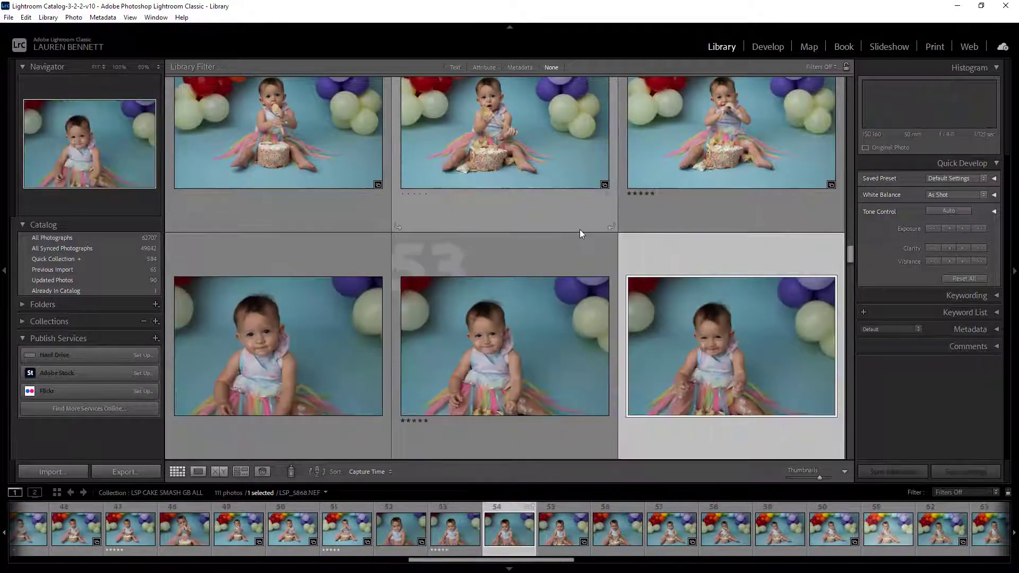
Rate photos 54 and 62 five stars, skipping the similar shots in between
key("5")
key("Right")
key("Right")
key("Right")
key("Right")
key("Right")
key("Right")
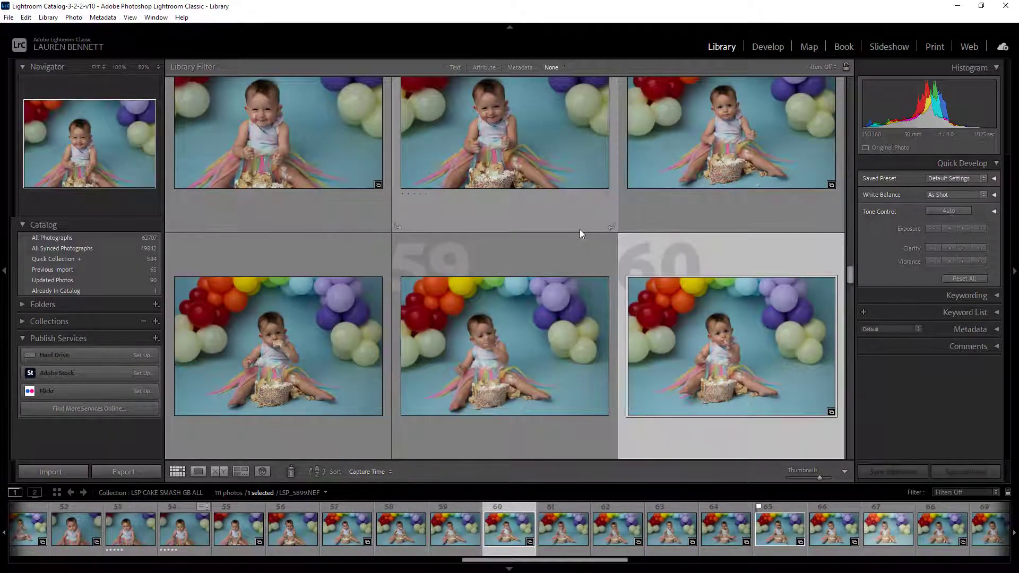
key("Right")
key("Right")
key("5")
Give five-star ratings to photos 64, 65 and 68 and move on to photo 70
key("Right")
key("Right")
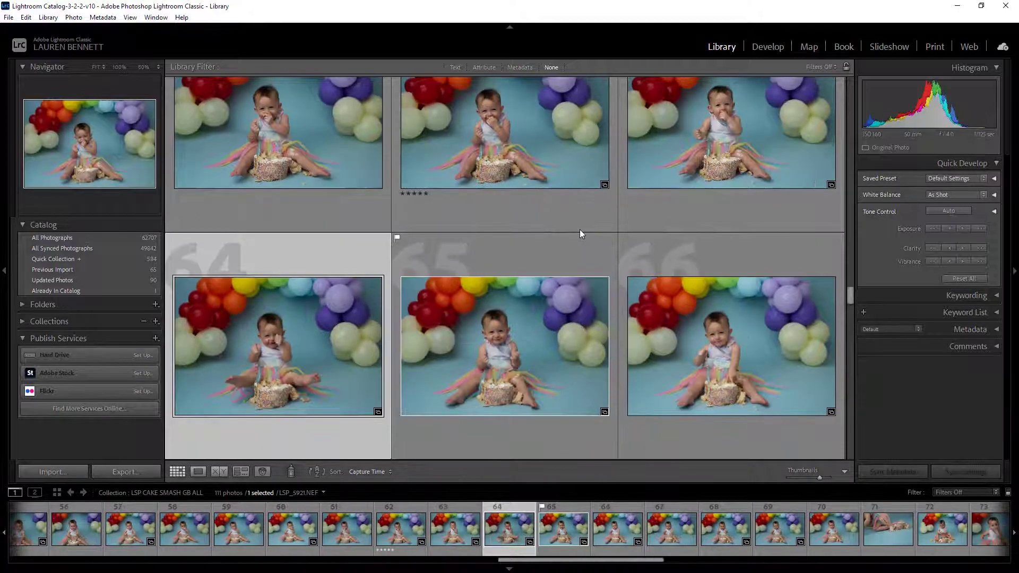
key("5")
key("Right")
key("5")
key("Right")
key("Right")
key("Right")
key("5")
key("Right")
key("Right")
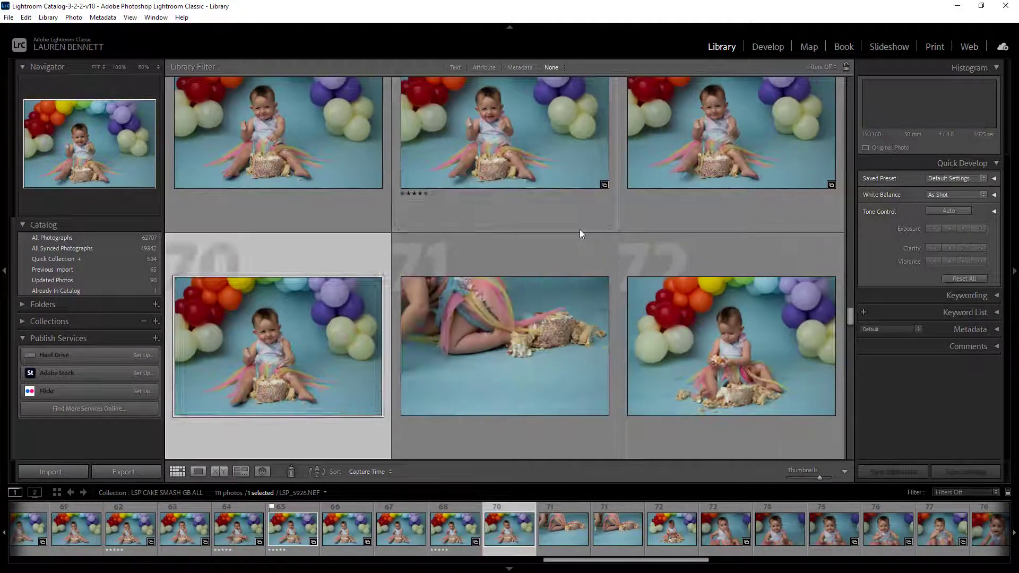
Rate the smashed cake close-up, photo 71, and photo 73 five stars, and move on to photo 75
key("Right")
key("5")
key("Right")
key("Right")
key("5")
key("Right")
key("Right")
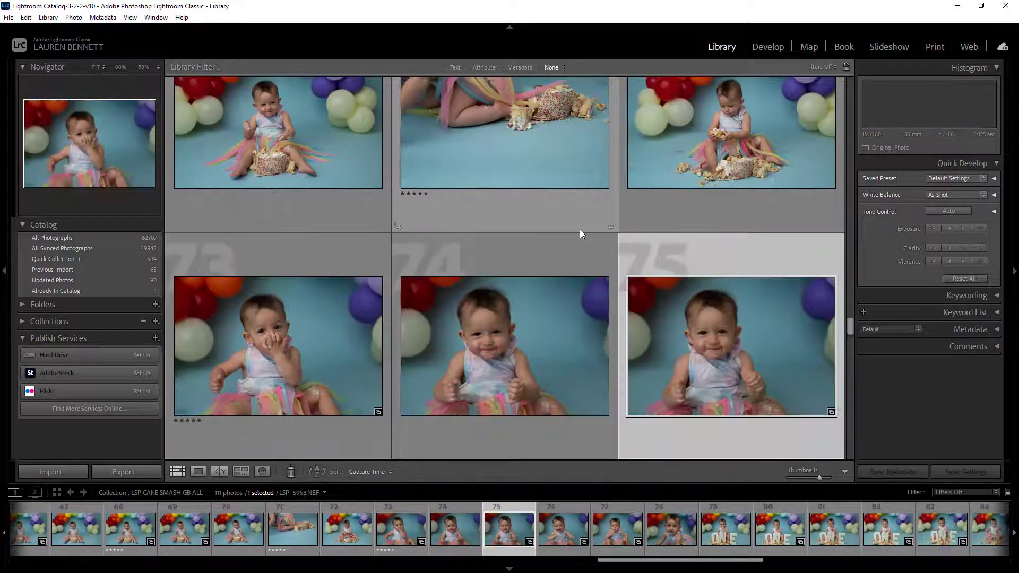
Give five-star ratings to the close-up portraits 76, 77 and 78 and move on to the ONE letter photos
key("Right")
key("5")
key("5")
key("5")
key("5")
key("Right")
key("Right")
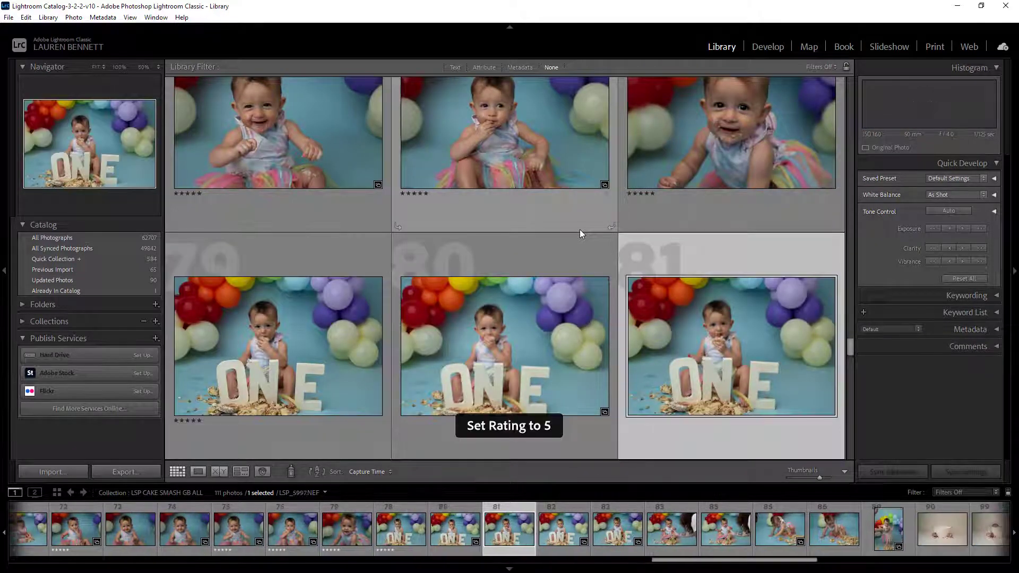
Rate the ONE letters photo 82 and photo 87 five stars and move on to the bathtub photos
key("5")
key("Right")
key("Right")
key("Right")
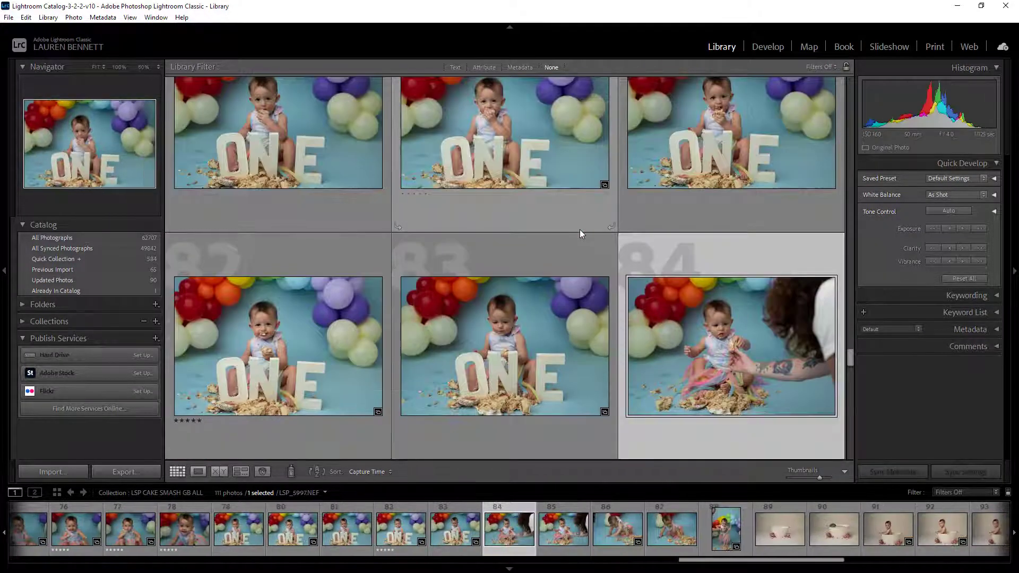
key("Right")
key("Right")
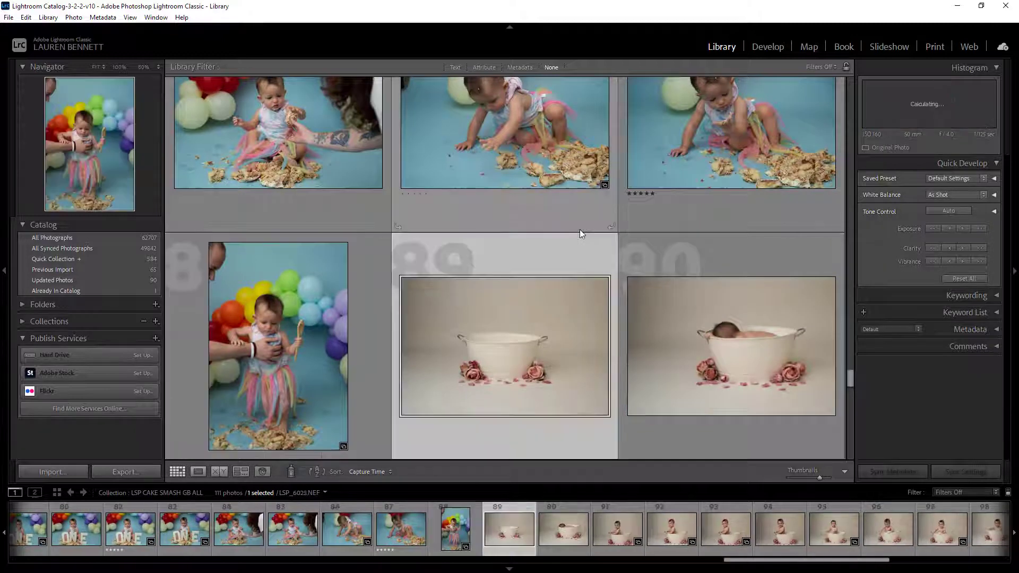
Give five-star ratings to the bathtub photos 92, 93 and 94
key("Right")
key("Right")
key("Right")
key("Right")
key("5")
key("5")
key("5")
key("5")
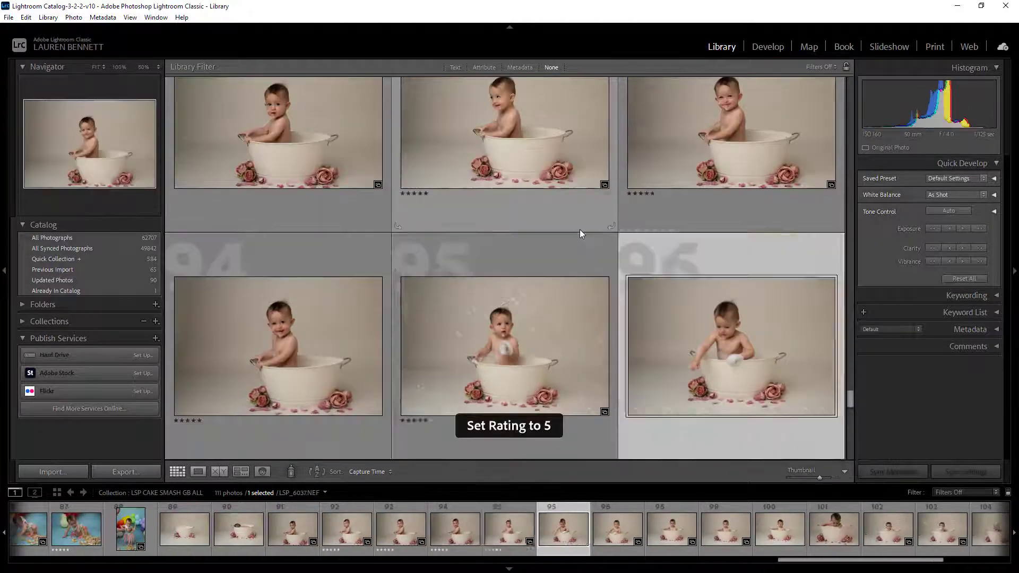
Rate bathtub photos 97 and 98 five stars and move on to photo 101
key("Right")
key("Right")
key("Left")
key("5")
key("Right")
key("5")
key("Right")
key("Right")
key("Right")
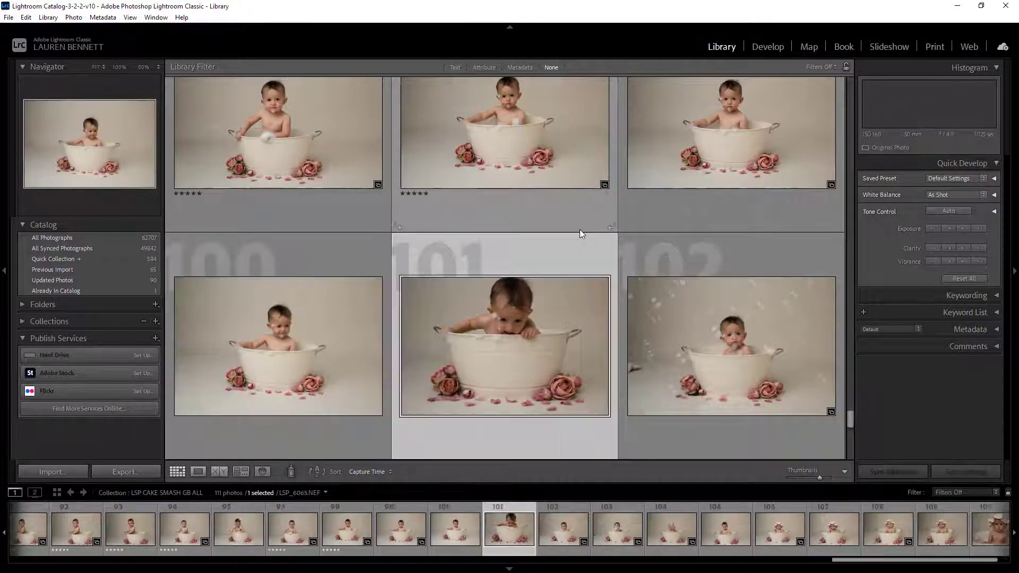
Give five-star ratings to the bubble bath photos 102, 103 and 104 and move on to photo 106
key("Right")
key("5")
key("Right")
key("5")
key("Right")
key("5")
key("Right")
key("Right")
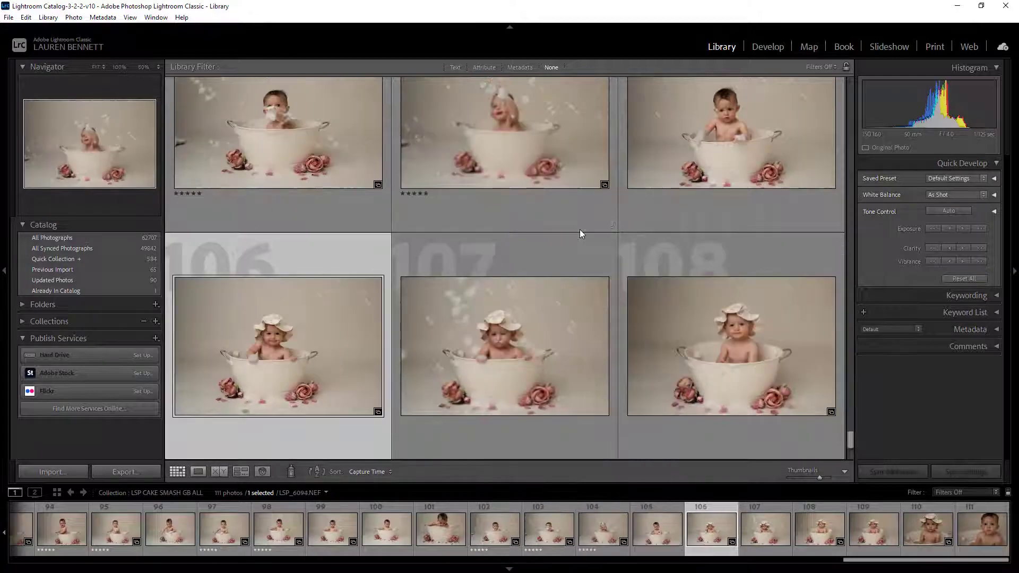
Remove the star rating from photo 104 and rate the bonnet photo 106 five stars
key("Up")
key("Right")
key("0")
key("Right")
key("Right")
key("5")
key("Right")
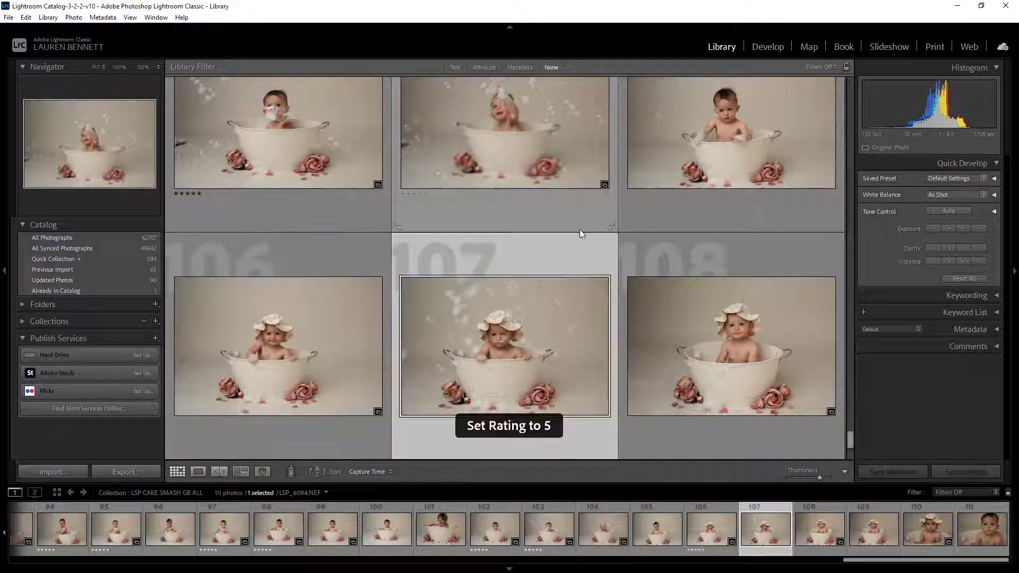
Rate the bonnet photo 108 five stars and move on to the last photo, 111
key("Right")
key("5")
key("Right")
key("Right")
key("Right")
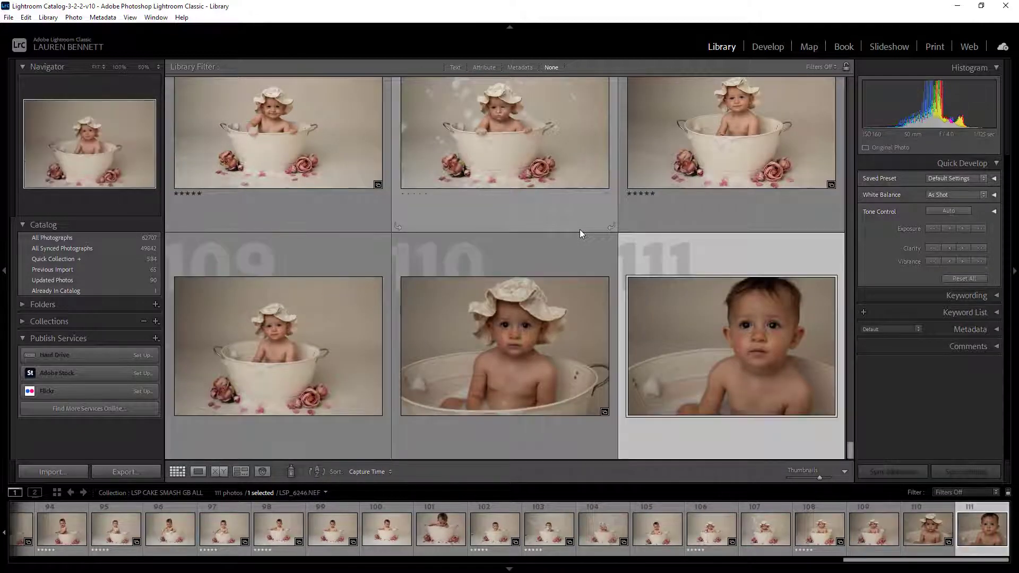
Sort the cake smash collection by Rating instead of capture time
scroll(579, 228, "up", 5)
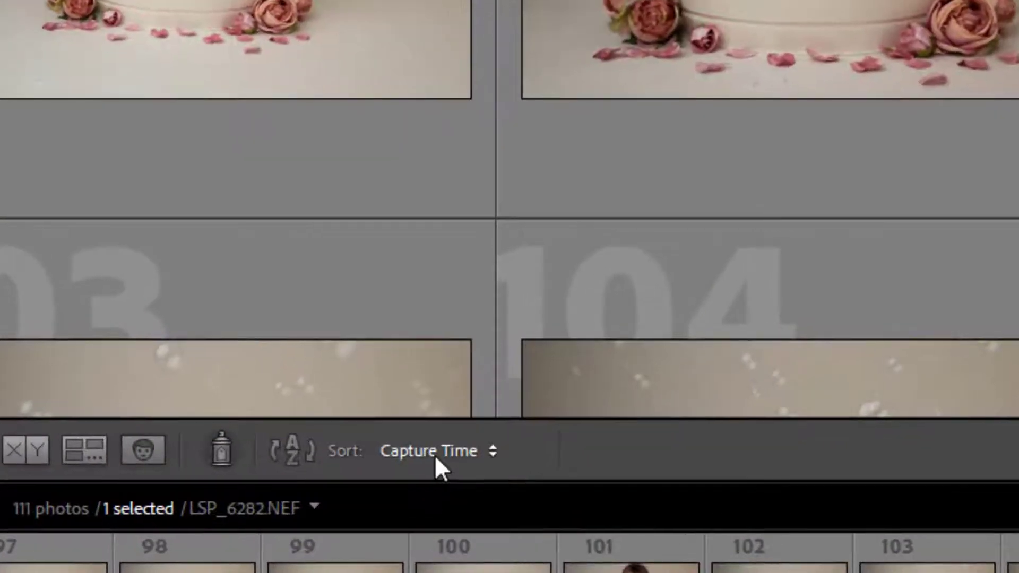
left_click(435, 455)
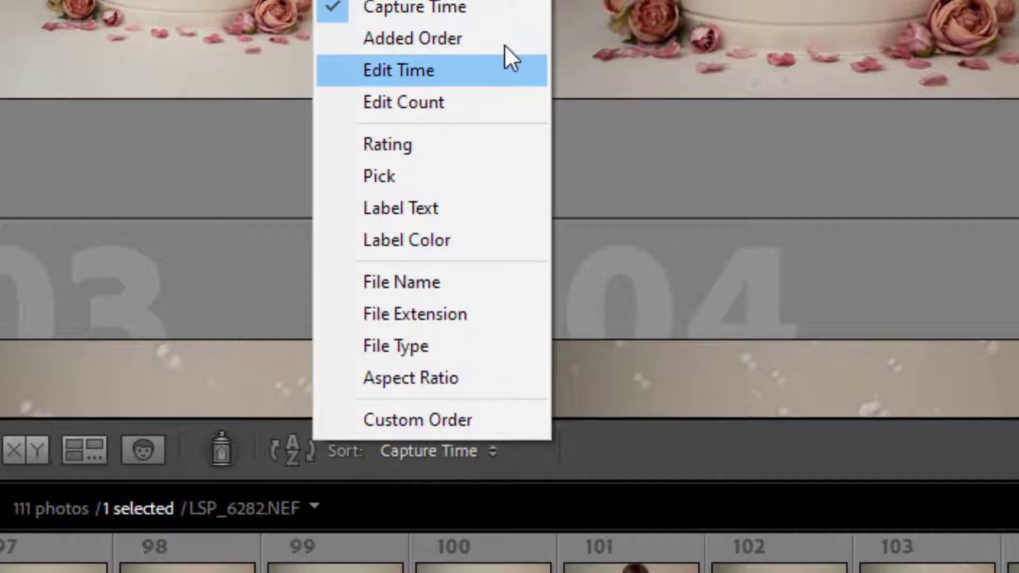
left_click(484, 146)
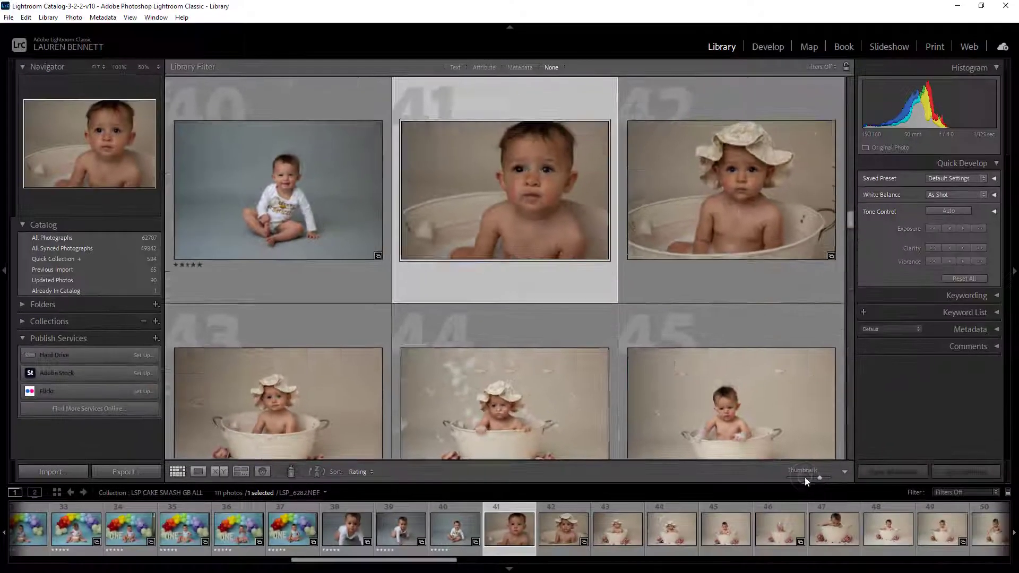
Reduce the grid thumbnail size and select all the five-star photos, from photo 1 to photo 40
left_click(806, 478)
scroll(730, 359, "up", 5)
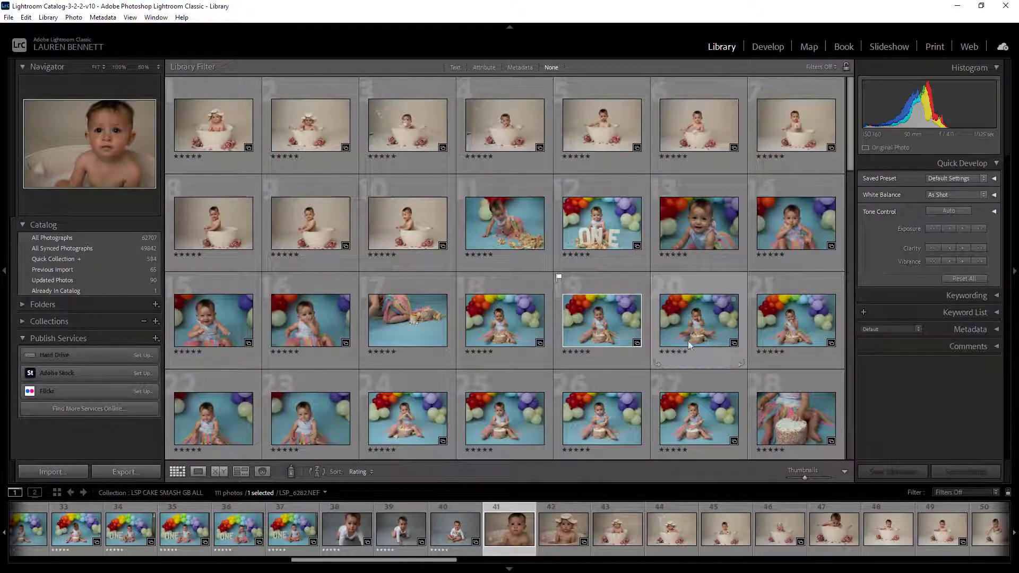
left_click(205, 134)
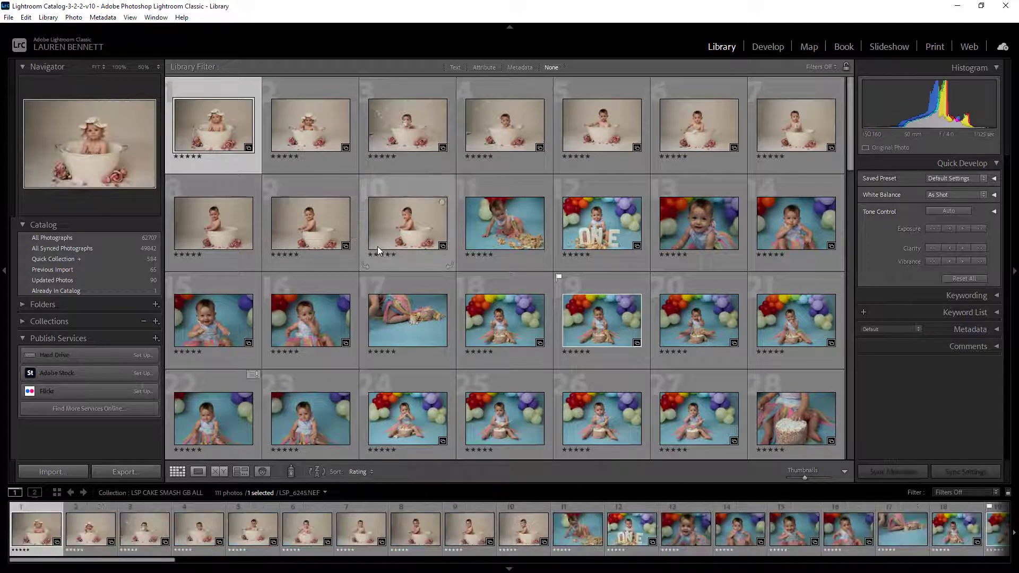
scroll(624, 306, "down", 2)
scroll(625, 305, "down", 2)
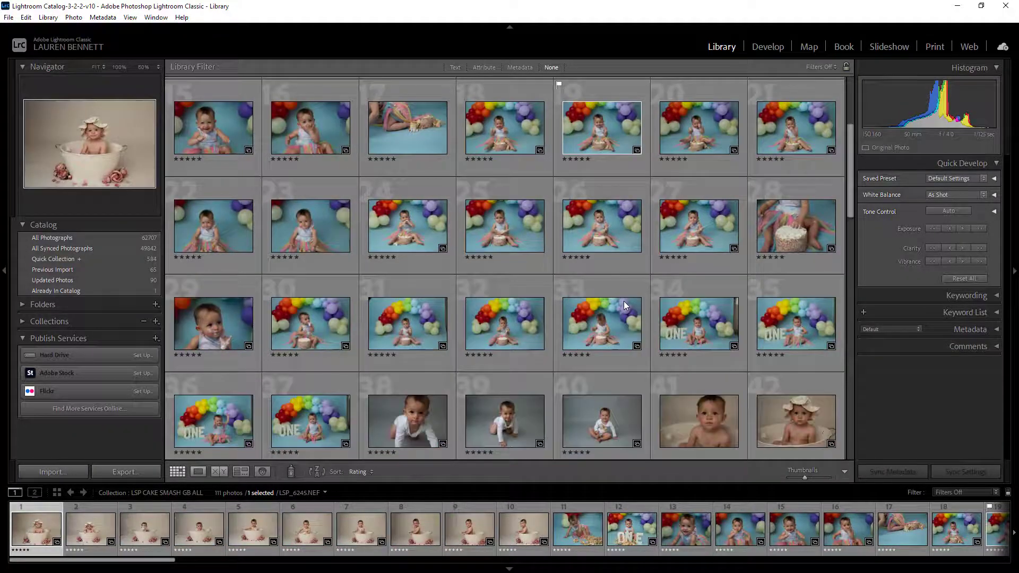
left_click(605, 348, "shift")
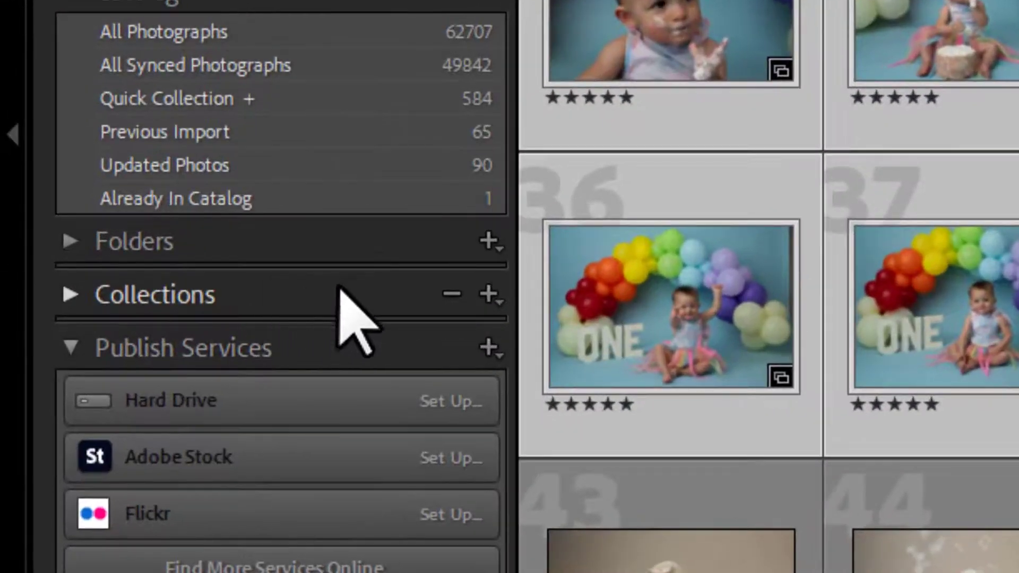
Create a collection named "* CLIENT NAME - FINAL SELECTION" that includes the selected photos
left_click(487, 293)
left_click(521, 335)
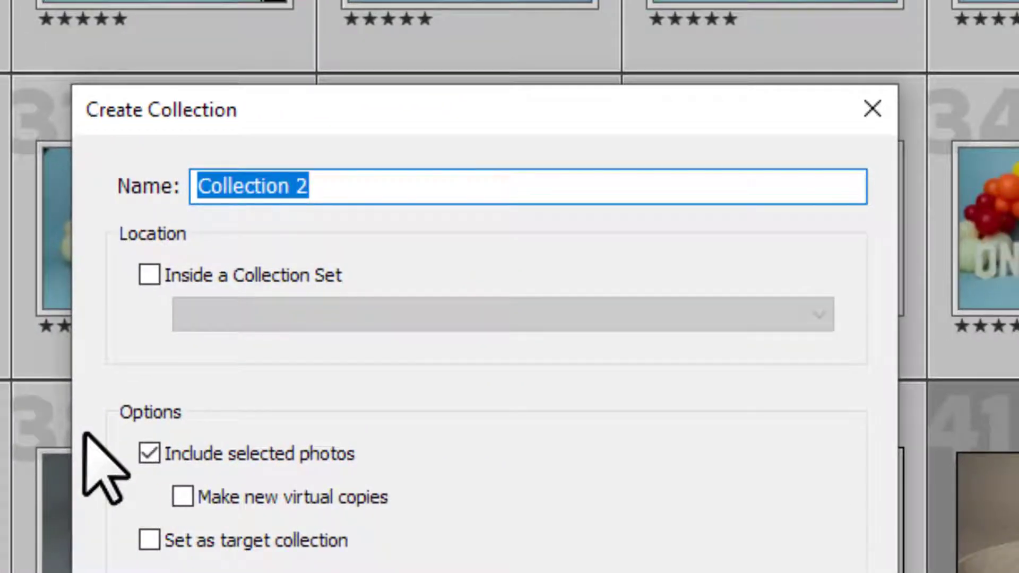
key("BackSpace")
type("* CLIENT ")
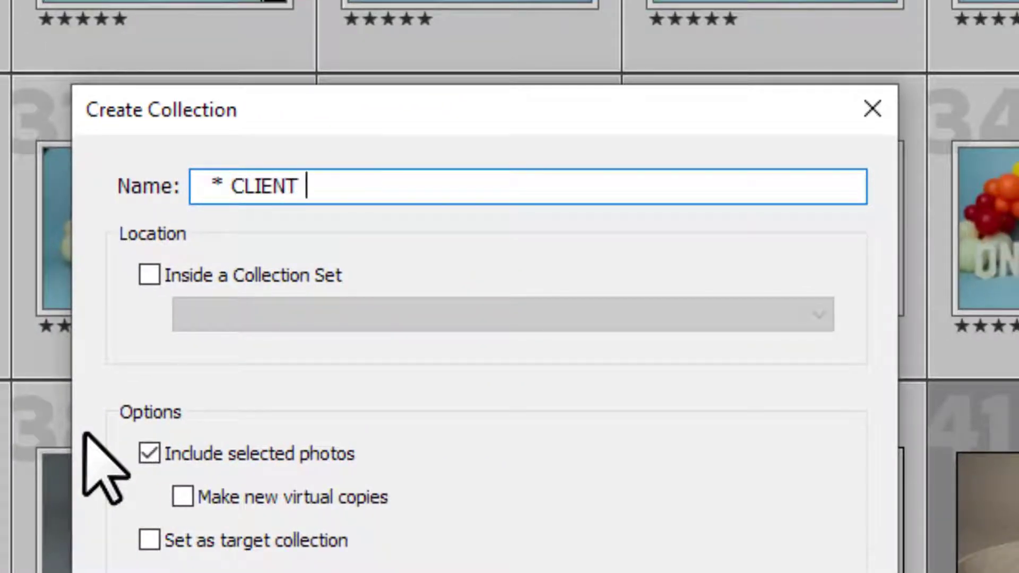
type("NAME - FINAL SEL")
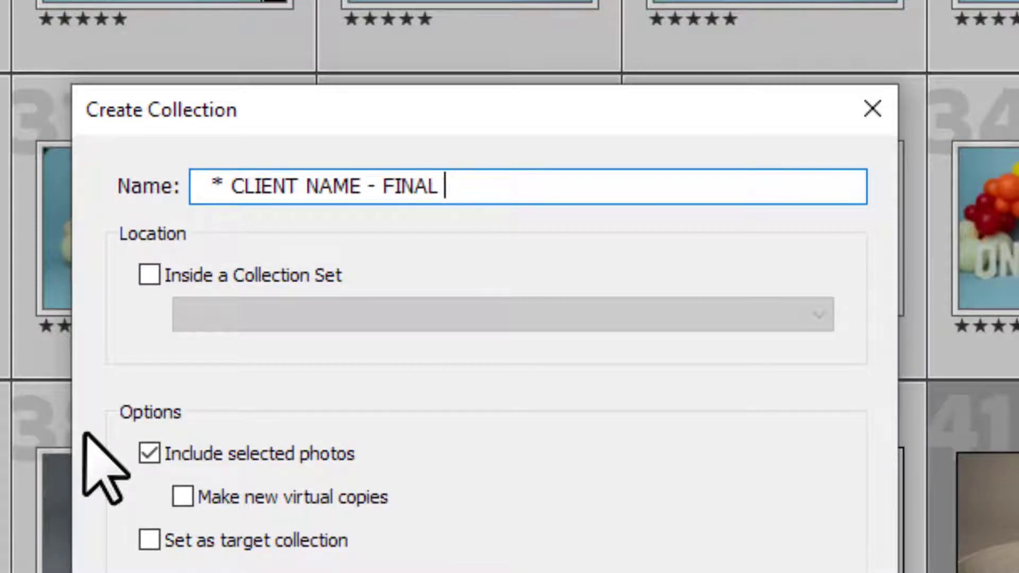
type("ECTION")
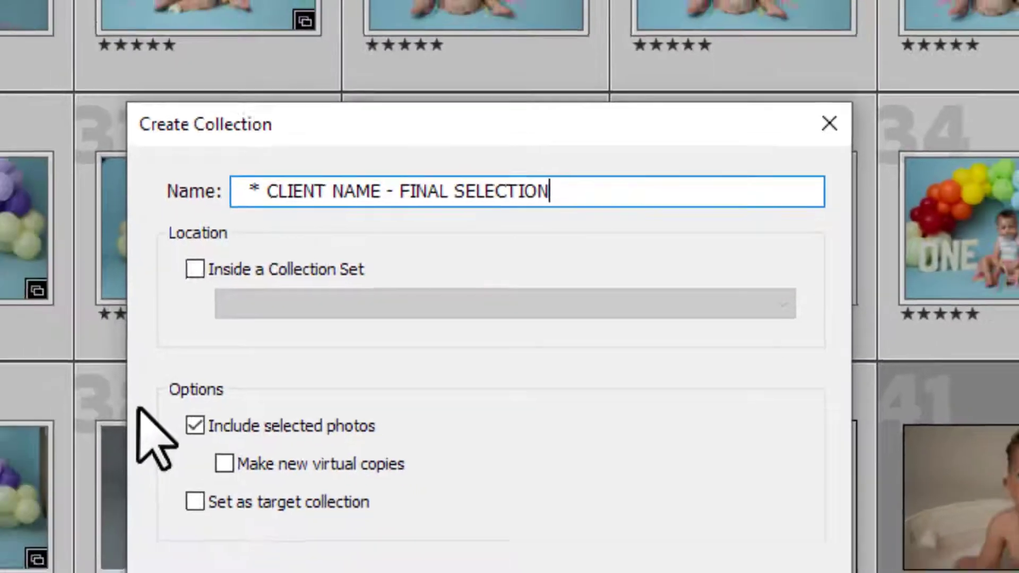
key("Return")
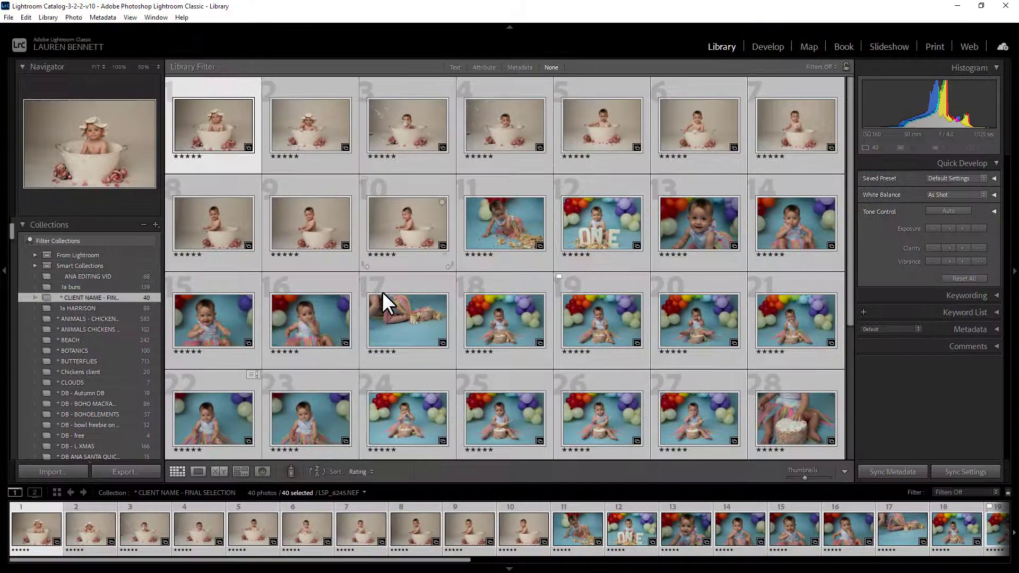
Deselect the photos in the final selection collection and sort it by Capture Time
left_click(553, 372)
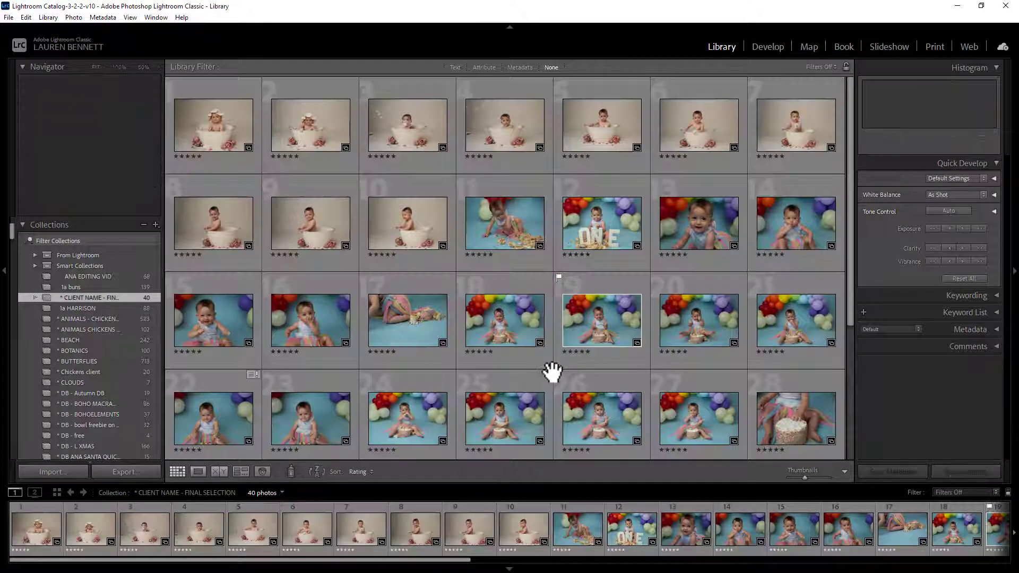
scroll(625, 332, "down", 2)
scroll(626, 333, "down", 3)
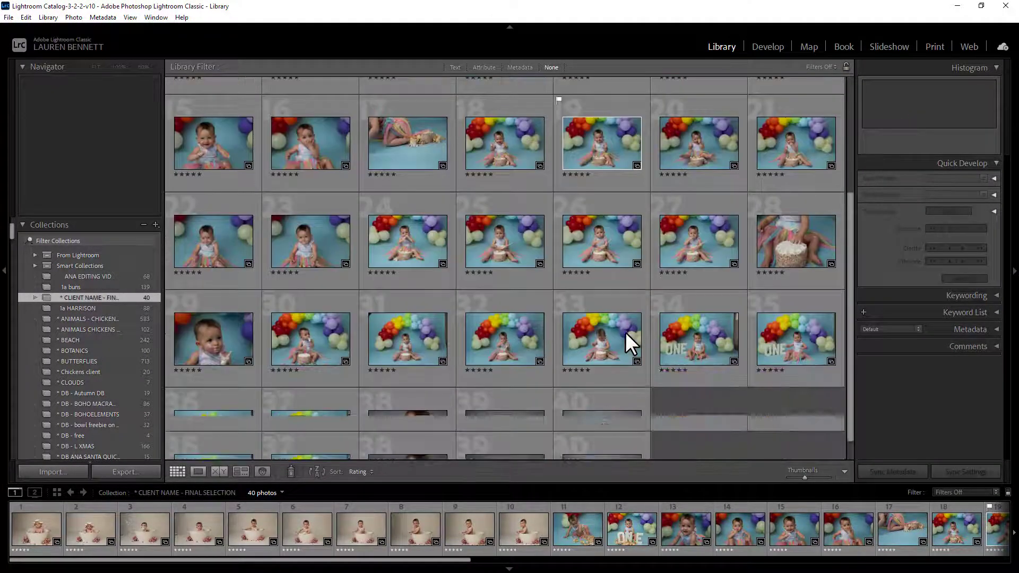
scroll(625, 332, "up", 1)
scroll(626, 332, "up", 3)
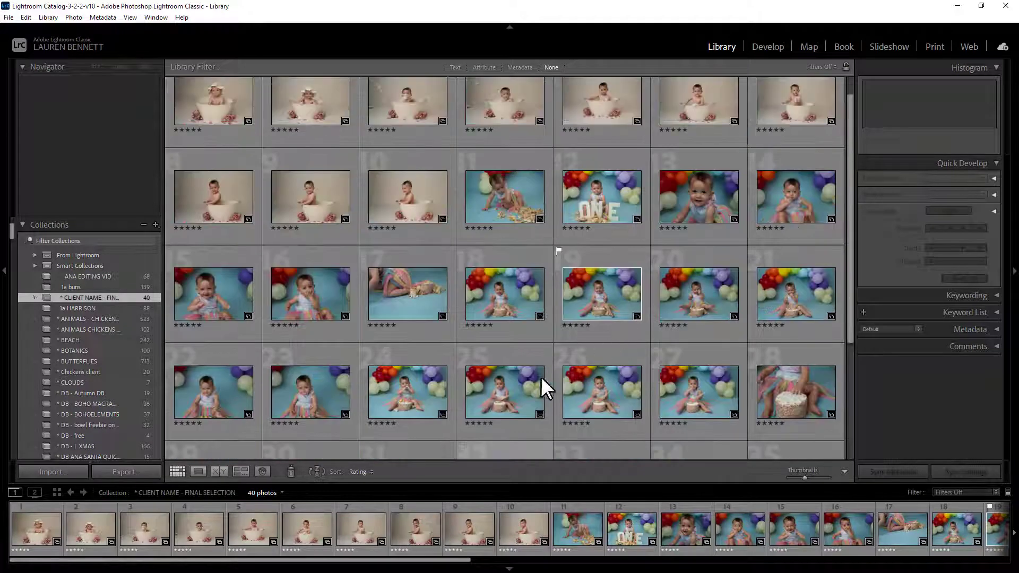
left_click(361, 470)
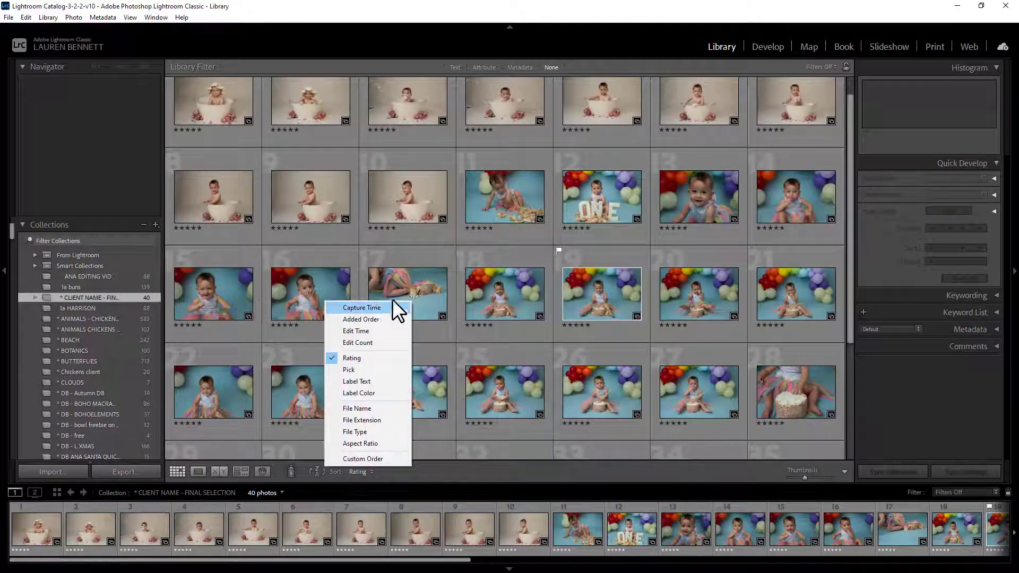
left_click(393, 308)
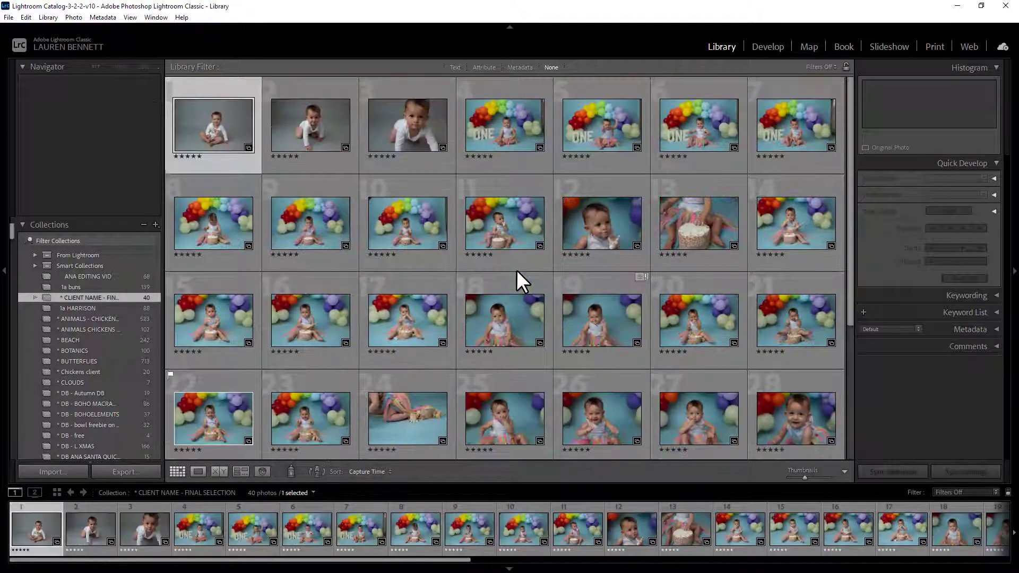
Look over sample photos of the grey backdrop, ONE letters and cake set-ups in the final selection
left_click(323, 129)
left_click(405, 126)
left_click(604, 129)
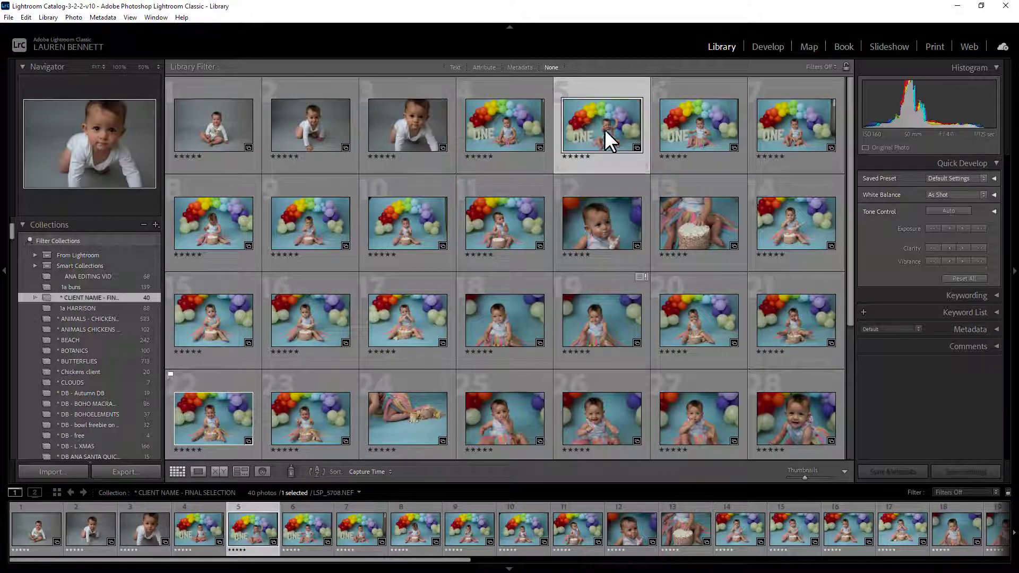
left_click(699, 132)
left_click(758, 146)
left_click(670, 228)
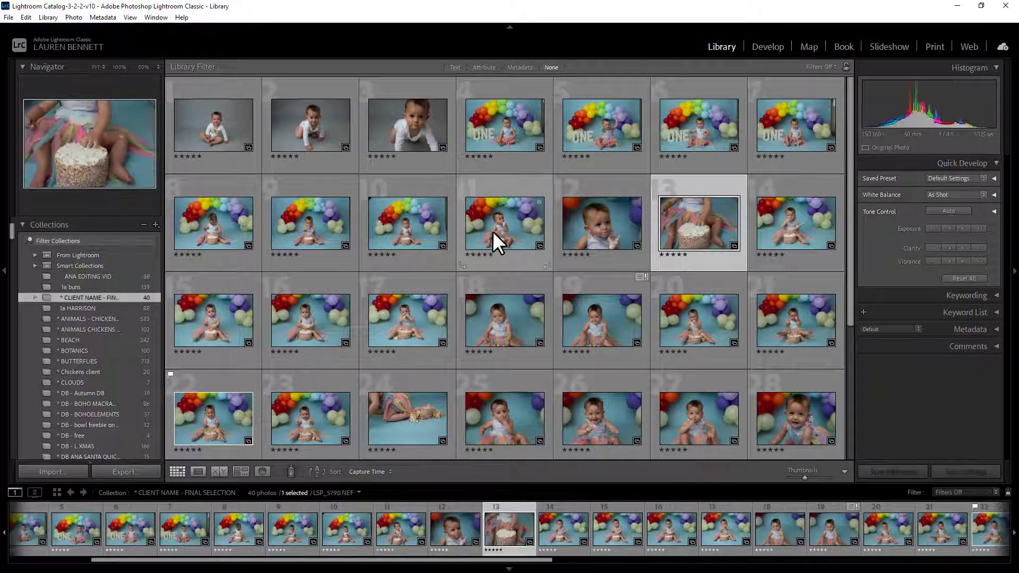
left_click(502, 128)
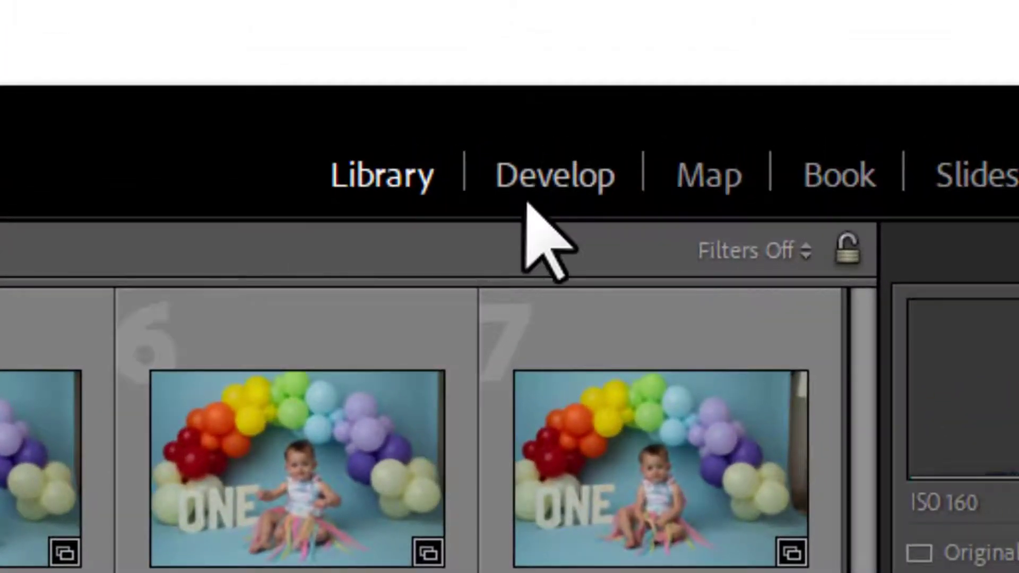
Open the first grey backdrop photo in the Develop module and apply the "# Raw Profile: Standard" preset
left_click(584, 174)
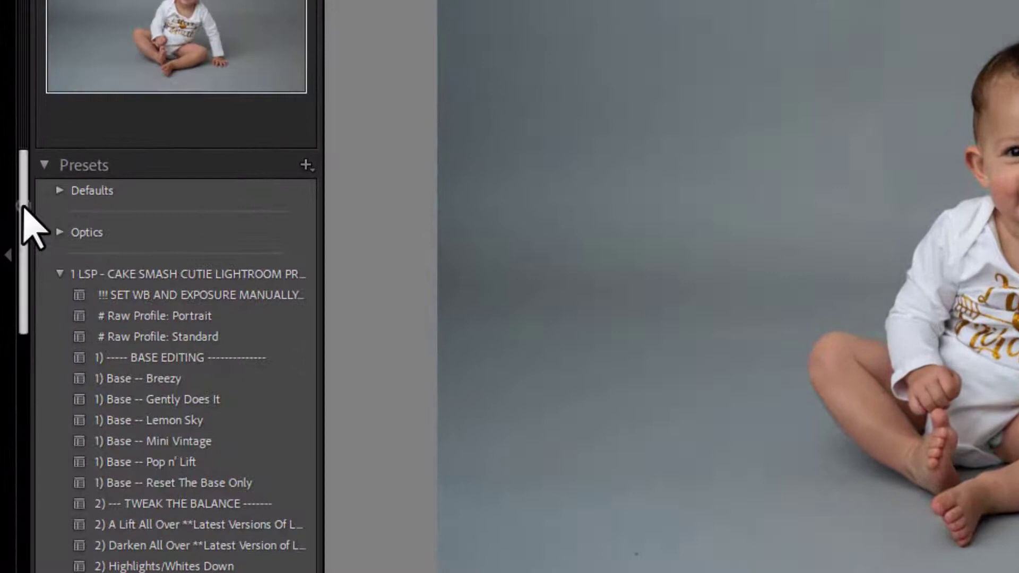
scroll(24, 212, "down", 2)
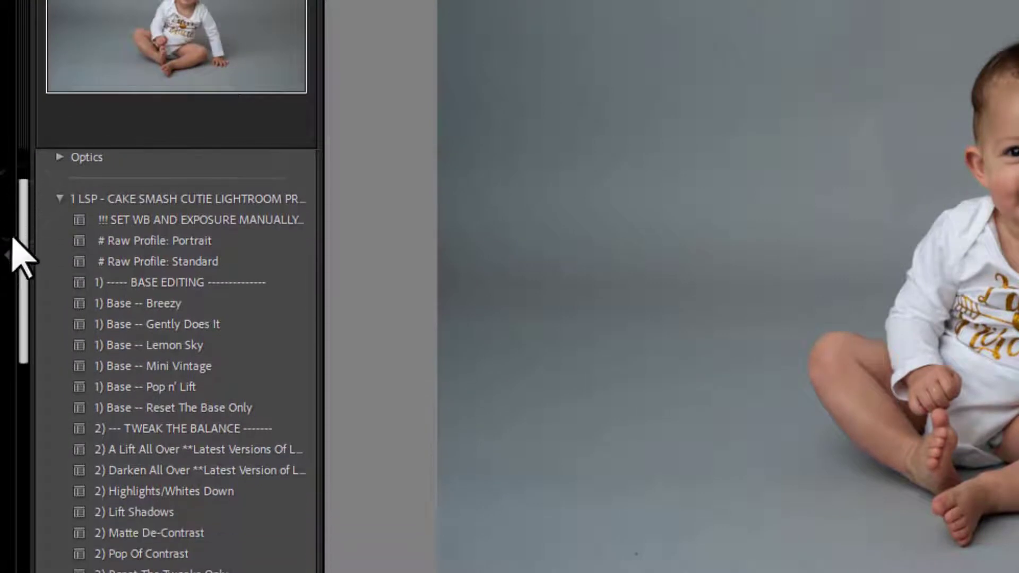
left_click(197, 263)
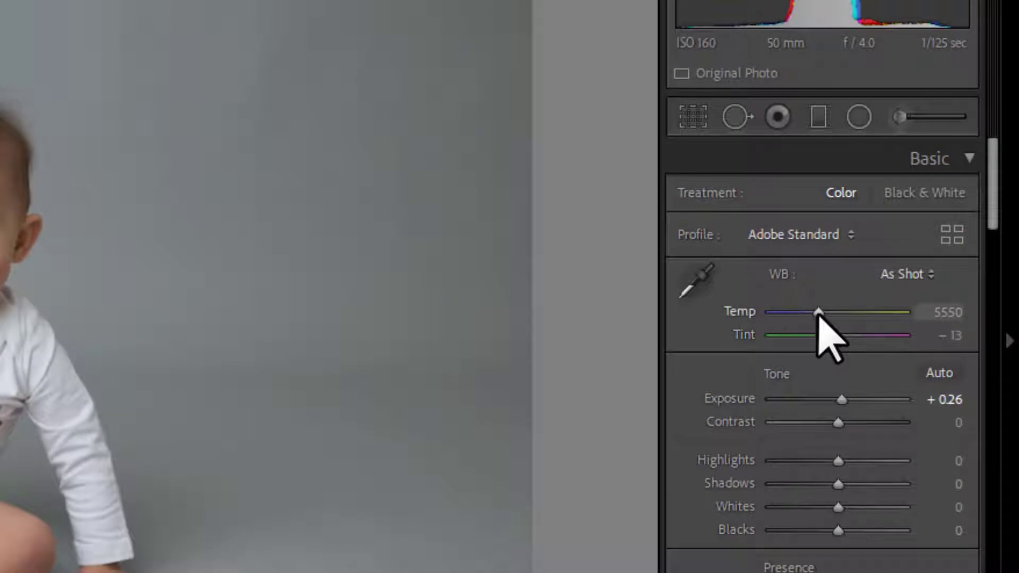
Warm the grey backdrop photo's white balance to a Temp of 6211 and apply the "1) Base -- Lemon Sky" preset
left_click_drag(819, 313, 828, 312)
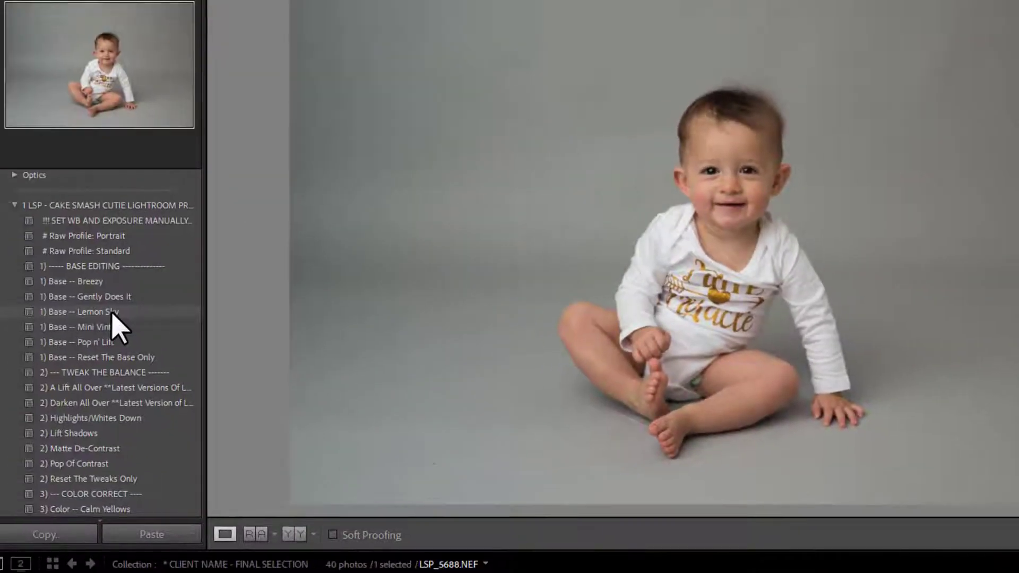
left_click(112, 312)
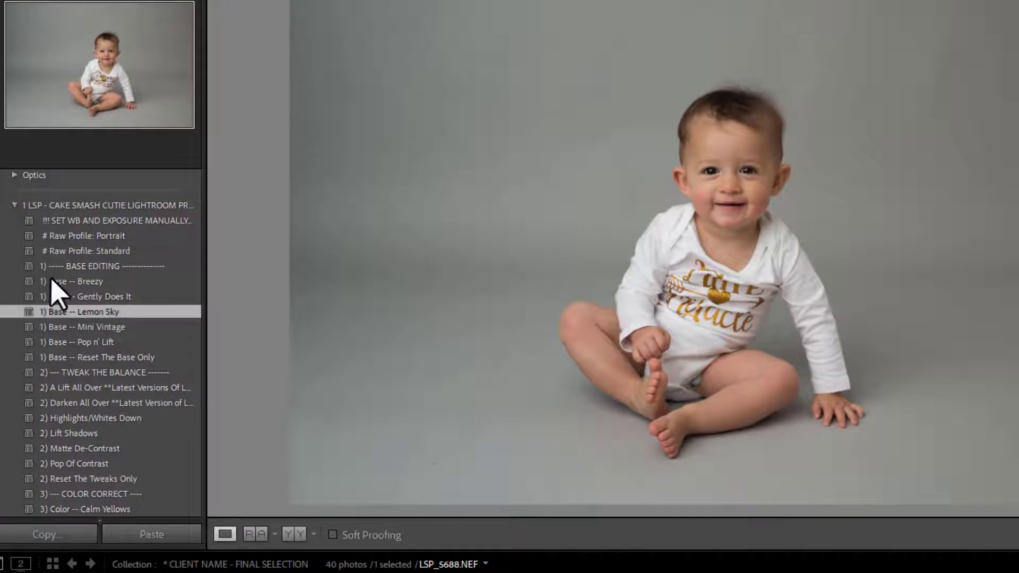
scroll(2, 273, "down", 3)
scroll(3, 281, "down", 2)
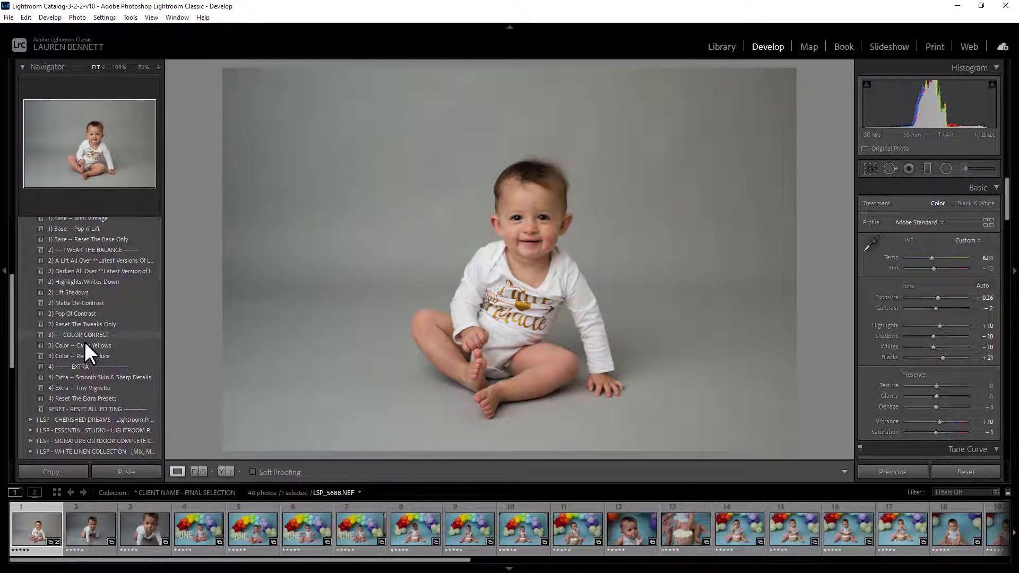
Apply the "4) Extra -- Tiny Vignette" preset to the grey backdrop photo and review its Post-Crop Vignetting settings
left_click(90, 388)
scroll(935, 364, "down", 10)
key("ctrl+z")
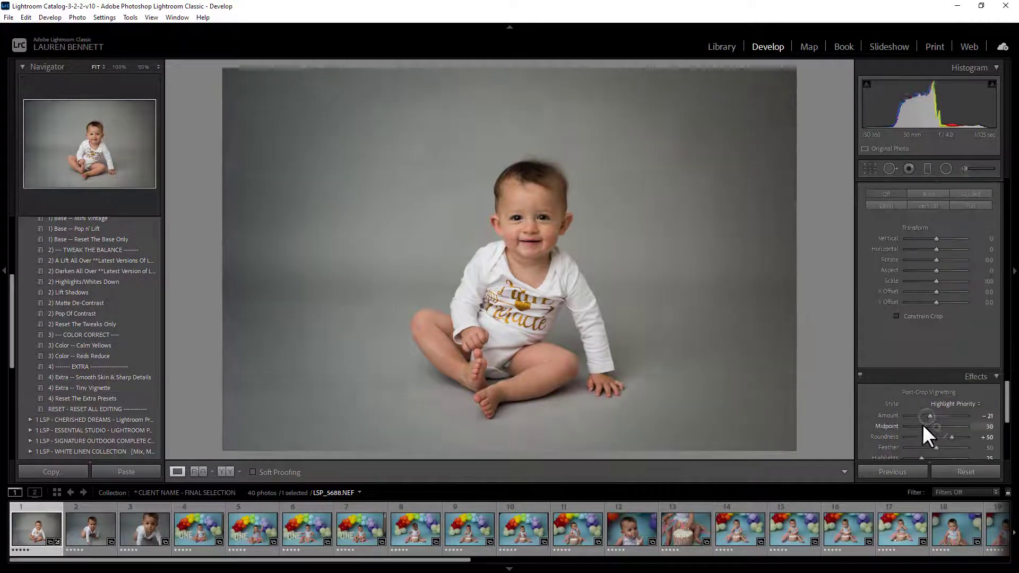
scroll(923, 425, "up", 10)
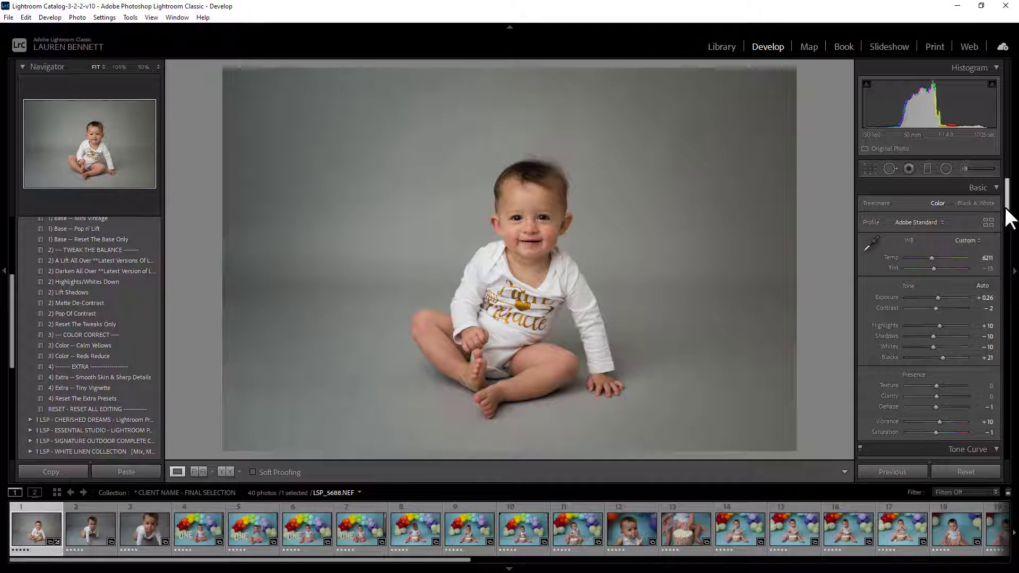
left_click_drag(1007, 208, 1015, 187)
Synchronize the first grey backdrop photo's settings to the other two, leaving out Local Adjustments, Spot Removal and Crop
left_click(723, 48)
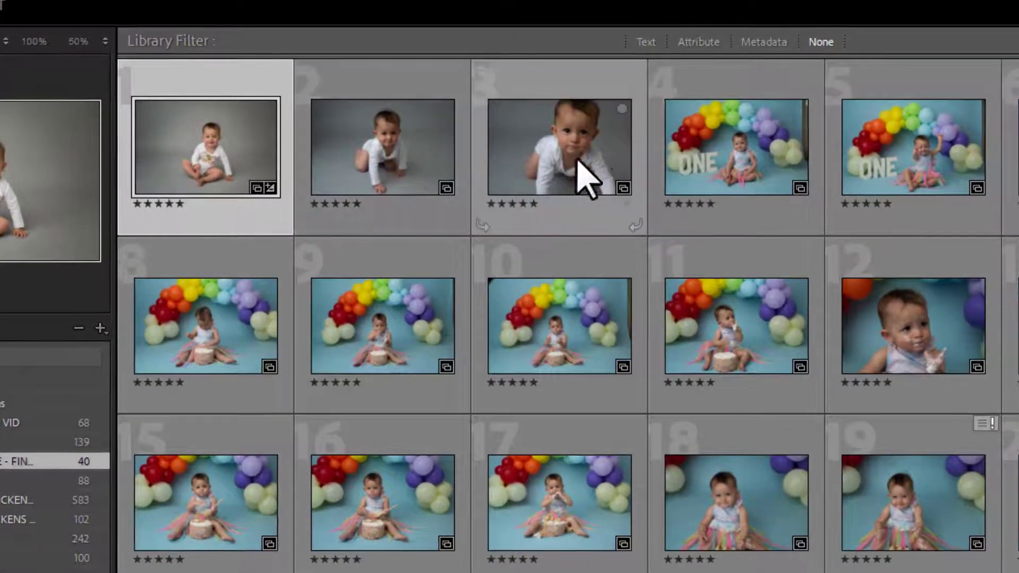
left_click(580, 160, "shift")
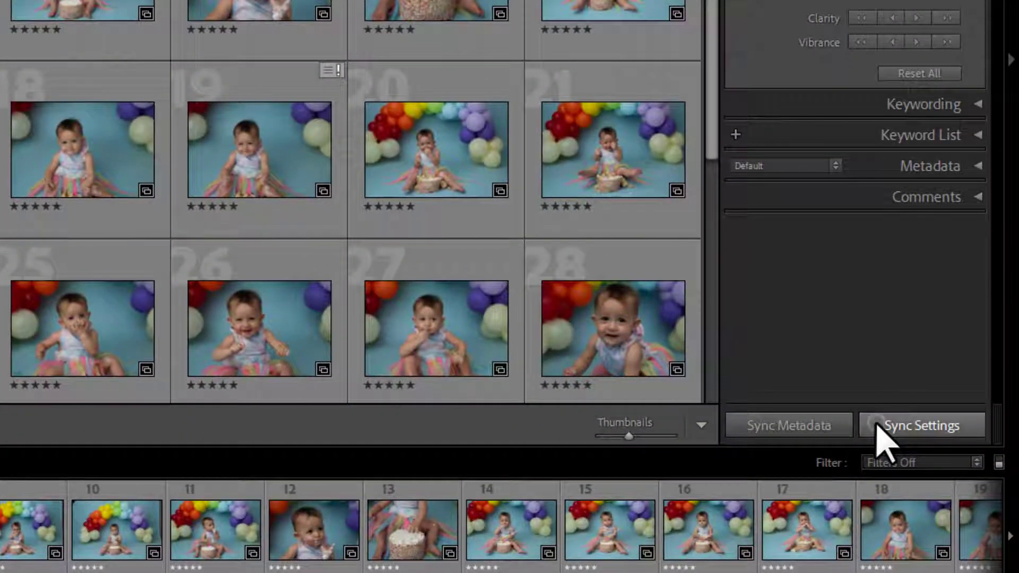
left_click(876, 424)
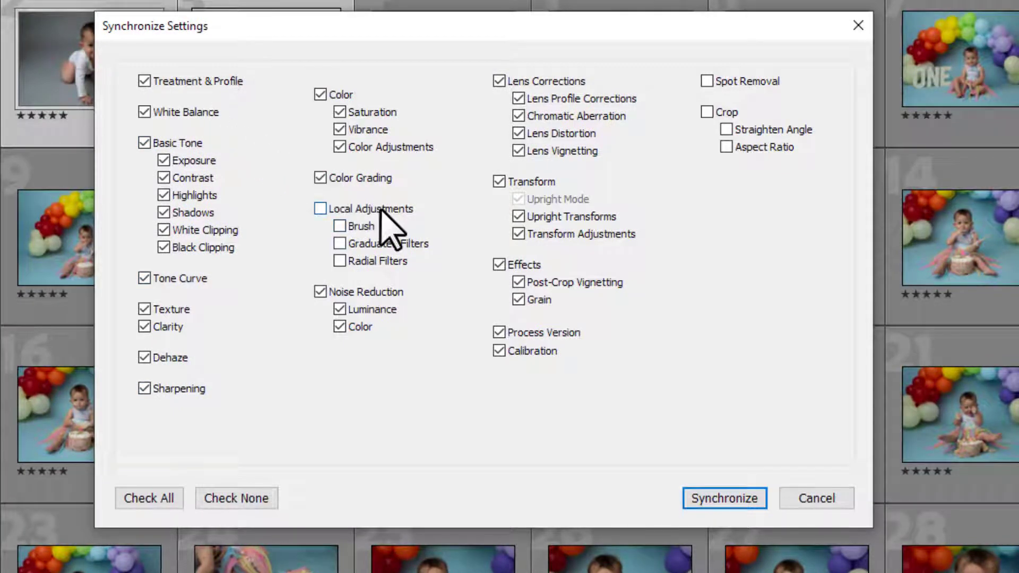
left_click(320, 209)
left_click(320, 209)
left_click(740, 496)
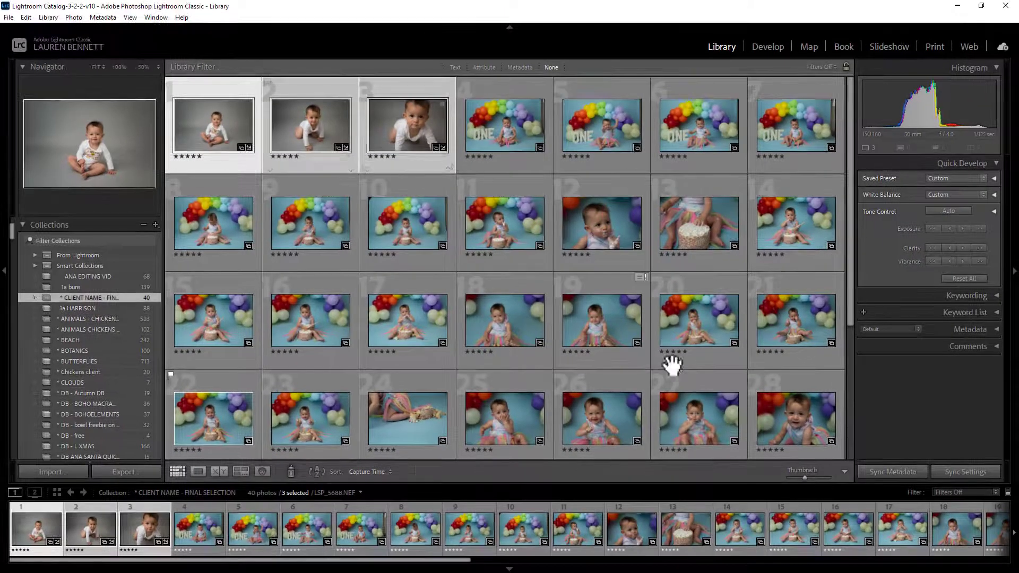
Open the first ONE letters photo in Develop and set its Temp to 6000 and Exposure to +0.26
left_click(494, 132)
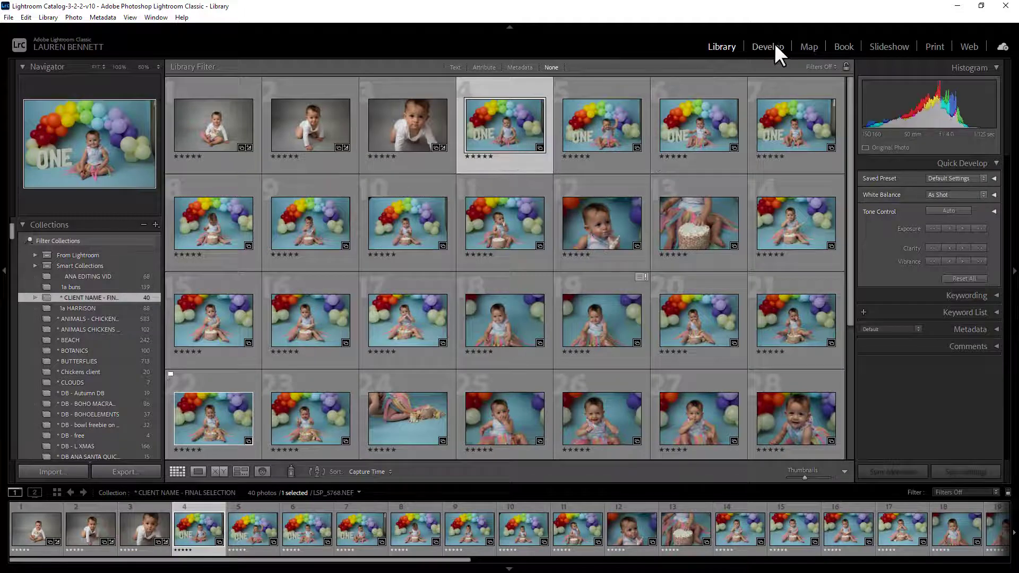
left_click(772, 47)
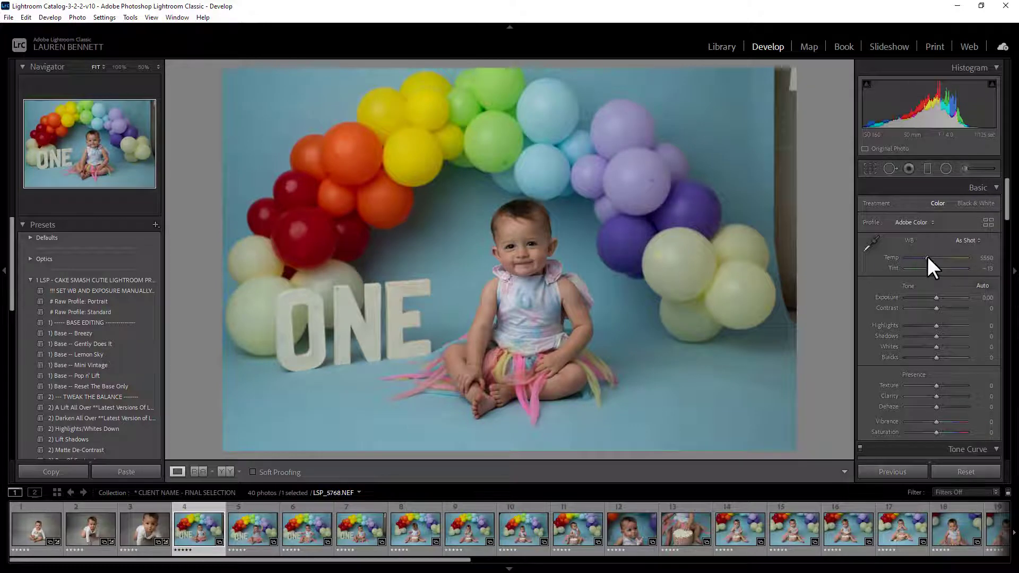
left_click_drag(928, 257, 931, 256)
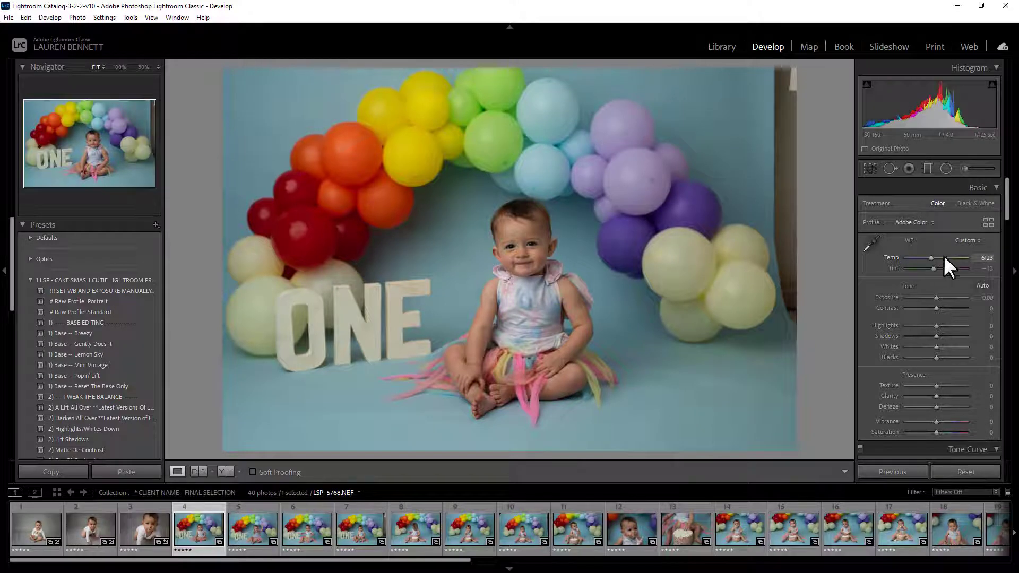
left_click(986, 258)
type("6000")
key("Tab")
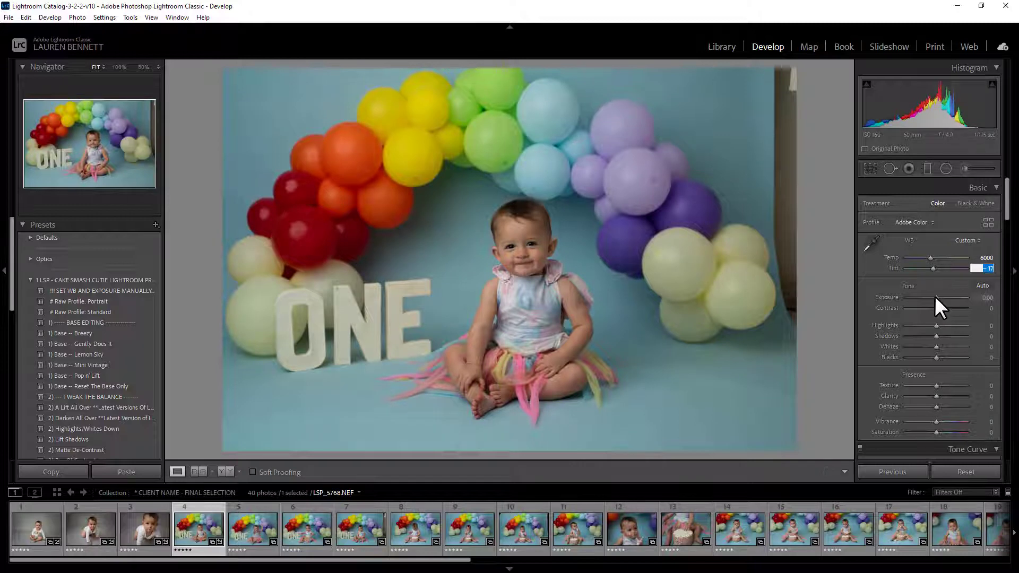
left_click_drag(935, 295, 937, 295)
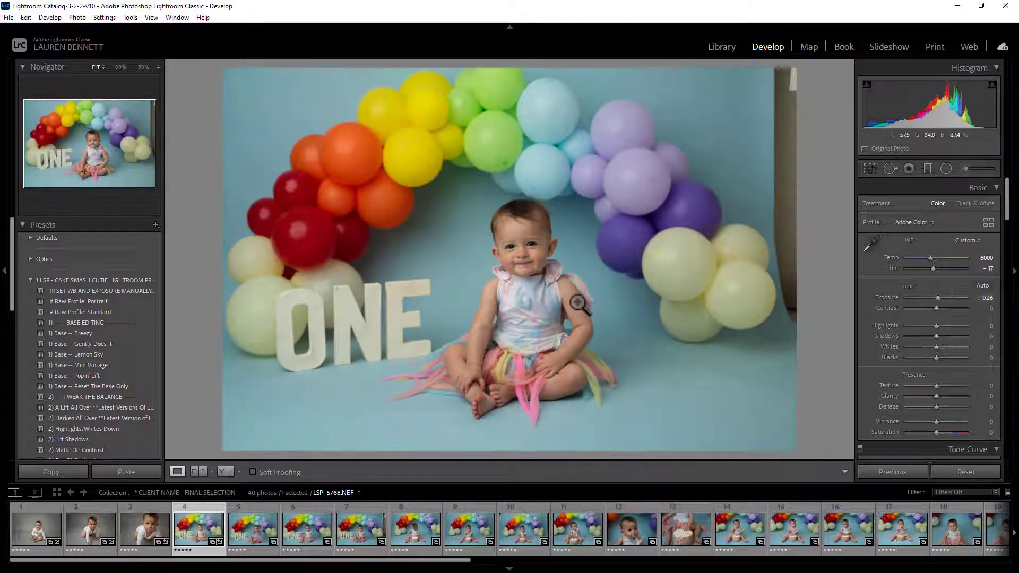
Apply the "# Raw Profile: Standard", "1) Base -- Lemon Sky" and "2) A Lift All Over" presets, and reduce the Exposure to +0.16
left_click(106, 310)
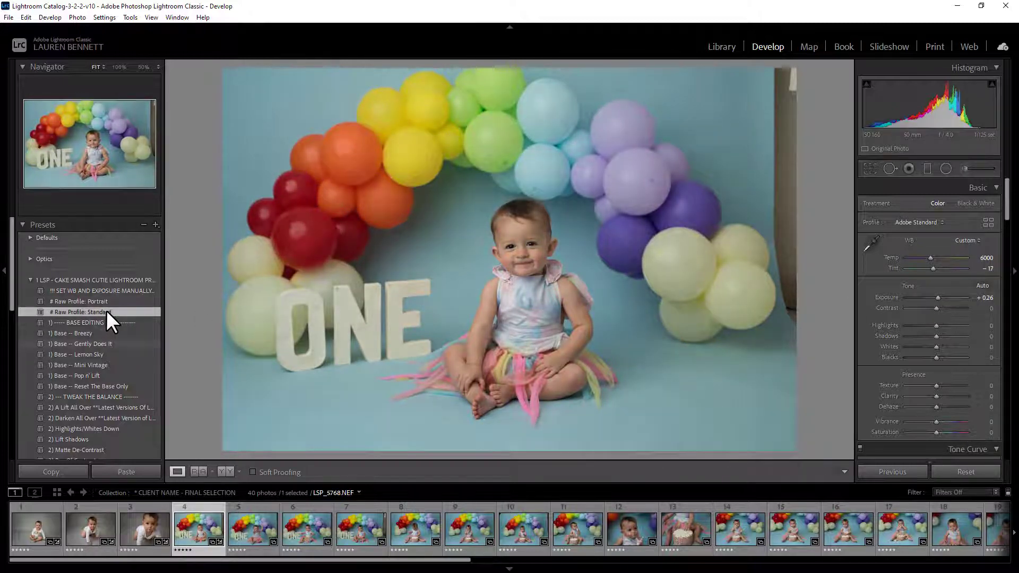
left_click(111, 355)
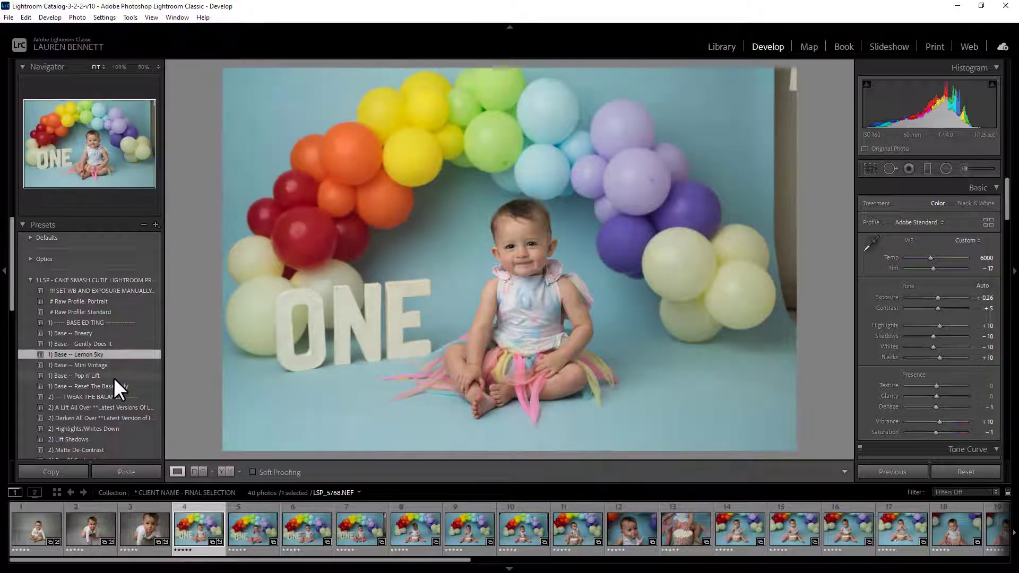
scroll(113, 378, "down", 3)
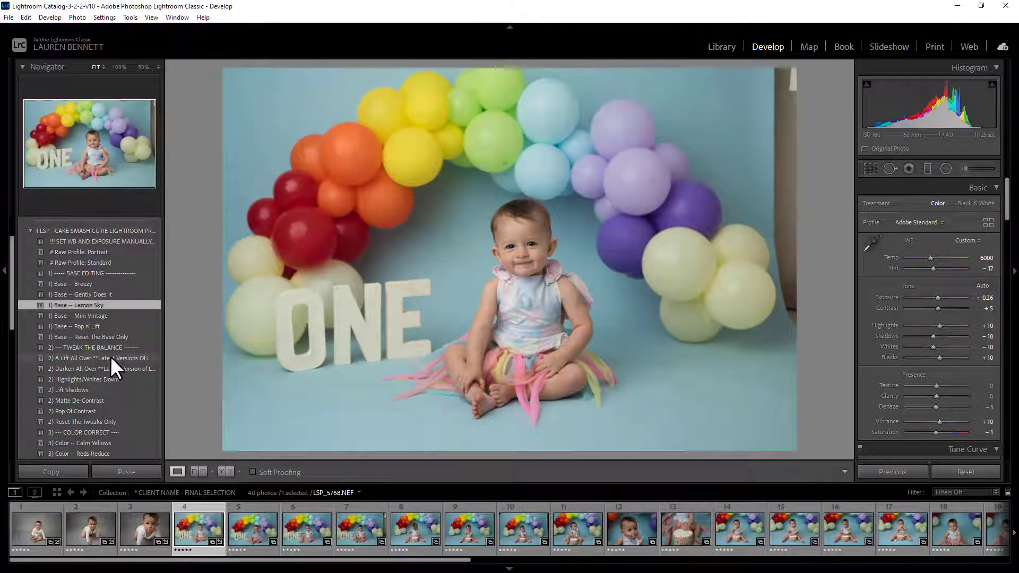
left_click(110, 357)
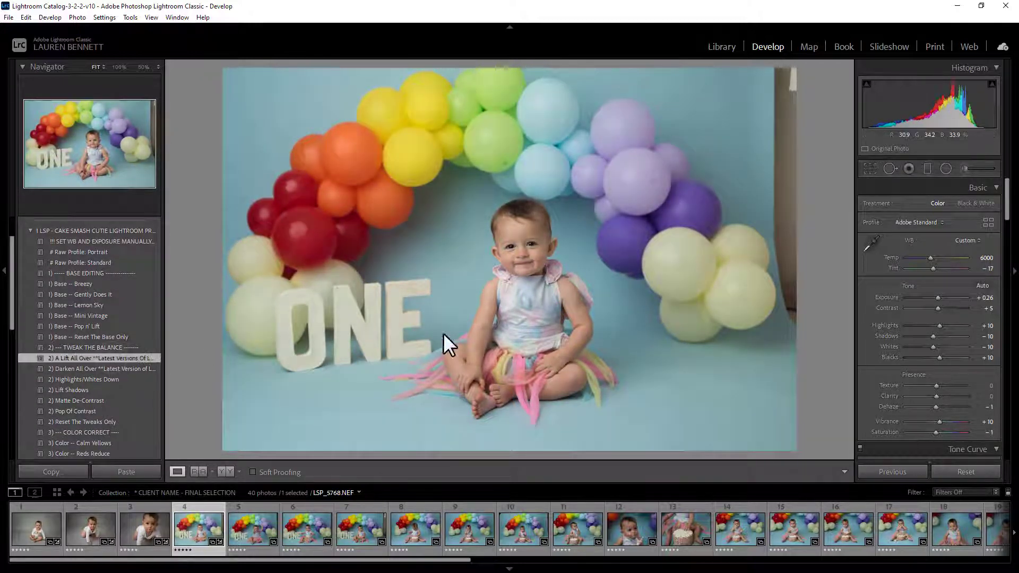
left_click(983, 298)
key("Down")
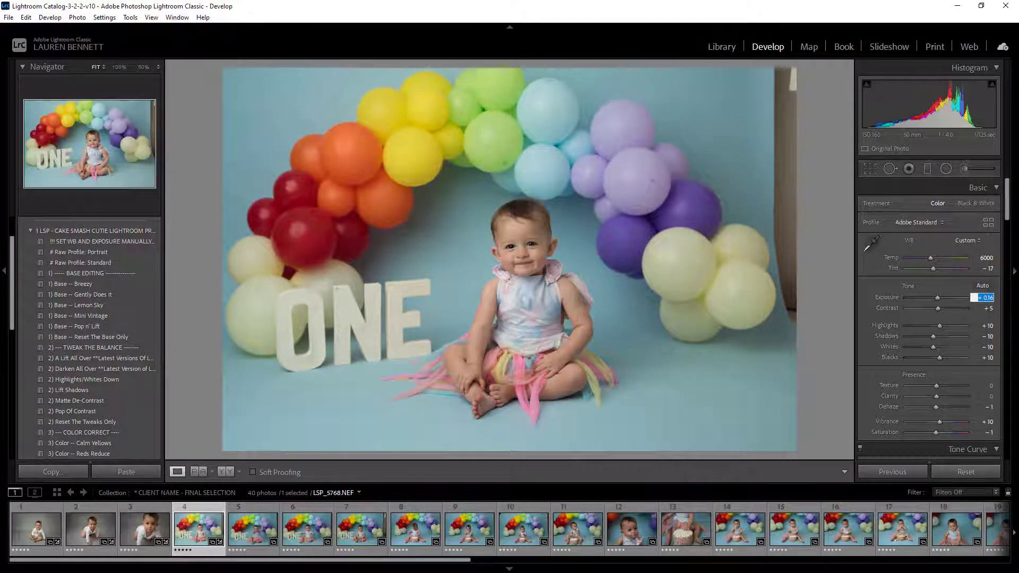
Select the blue backdrop photos 4 through 30 in the Library and synchronize the edited ONE letters photo's settings to them
left_click(721, 46)
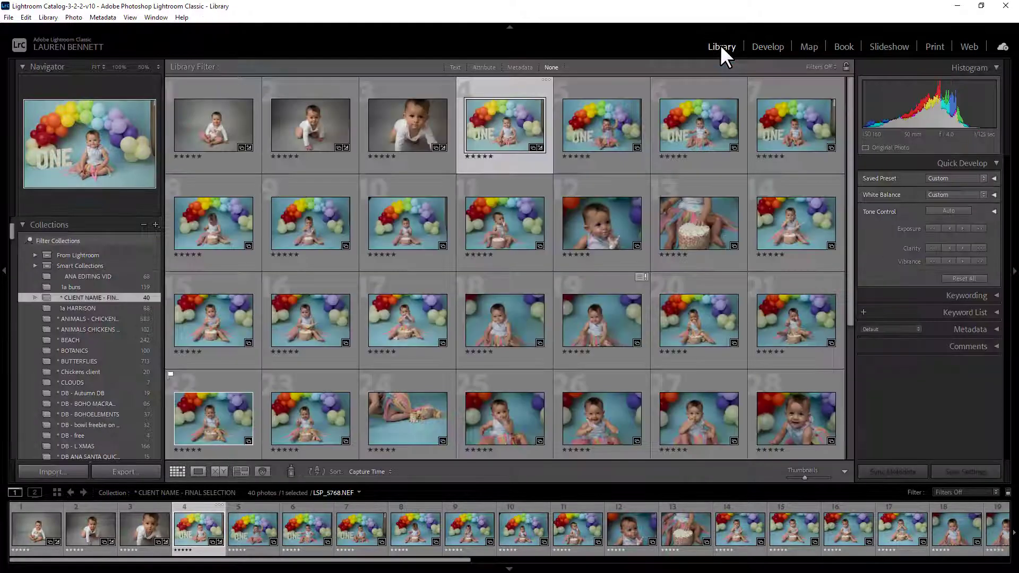
scroll(573, 318, "down", 3)
left_click(329, 370, "shift")
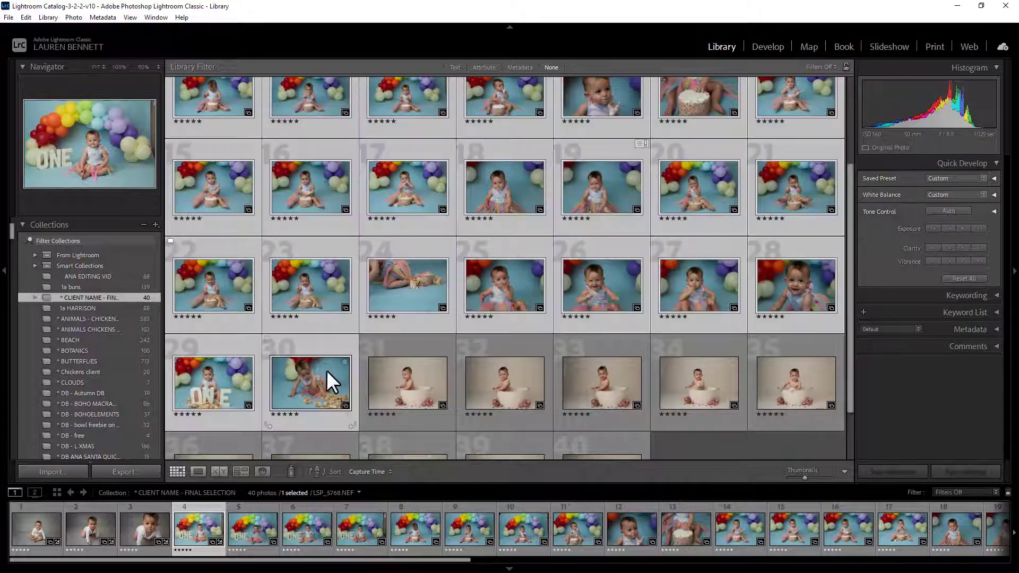
right_click(317, 274)
left_click(305, 279)
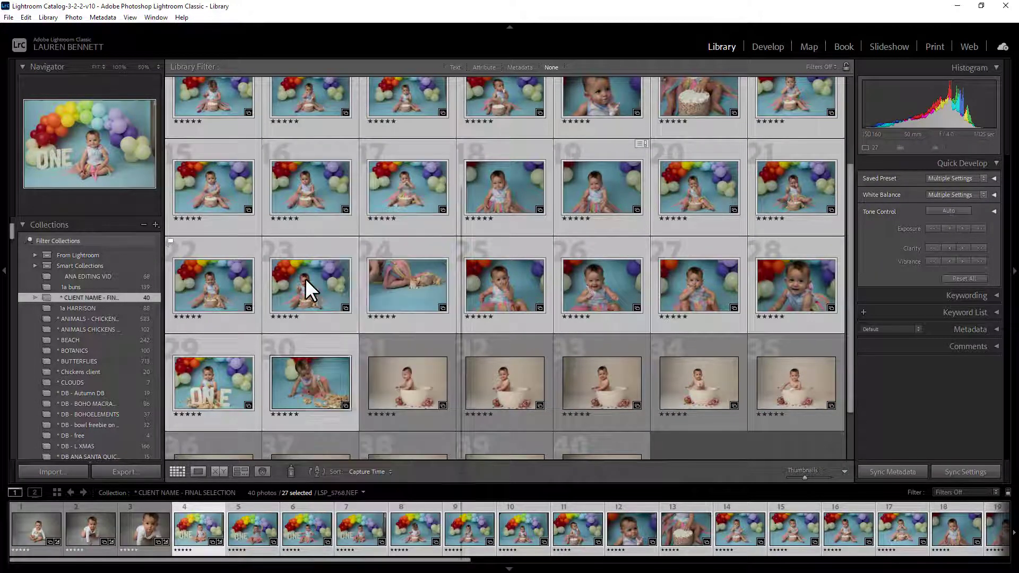
left_click(960, 472)
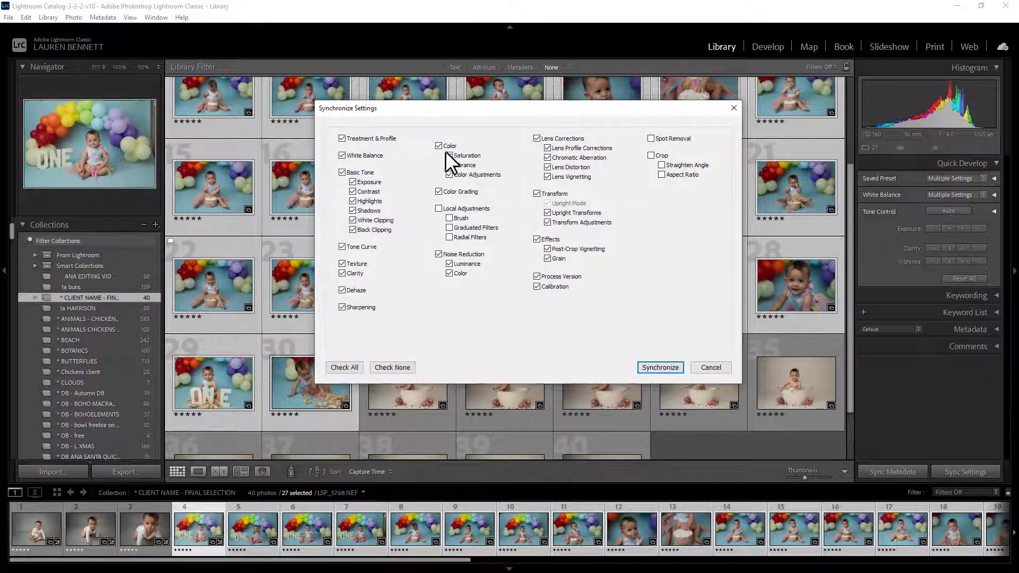
left_click(660, 368)
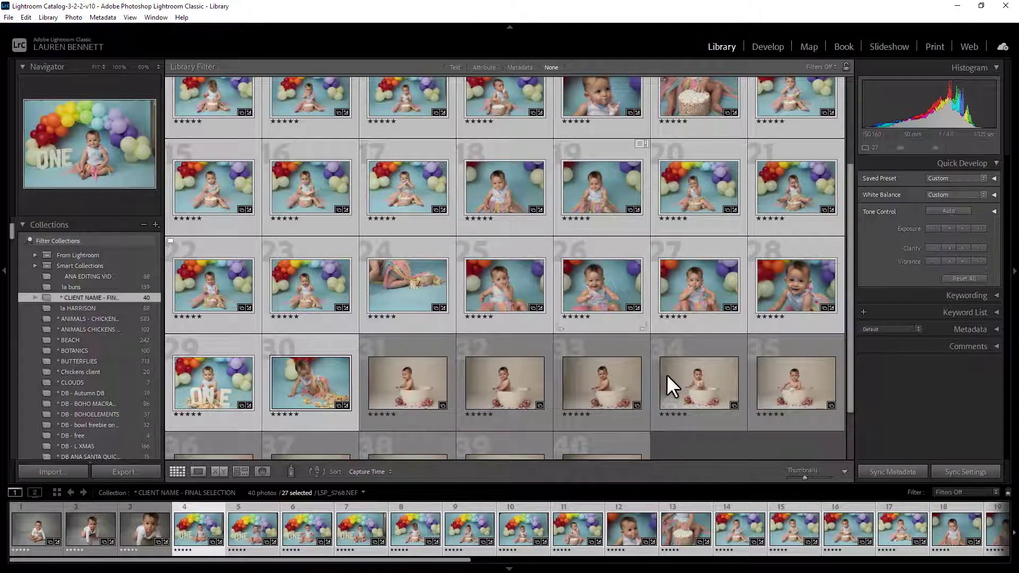
Open the bathtub photo of the baby smiling in the sun hat, photo 39, in the Develop module
scroll(696, 434, "down", 2)
left_click(425, 320)
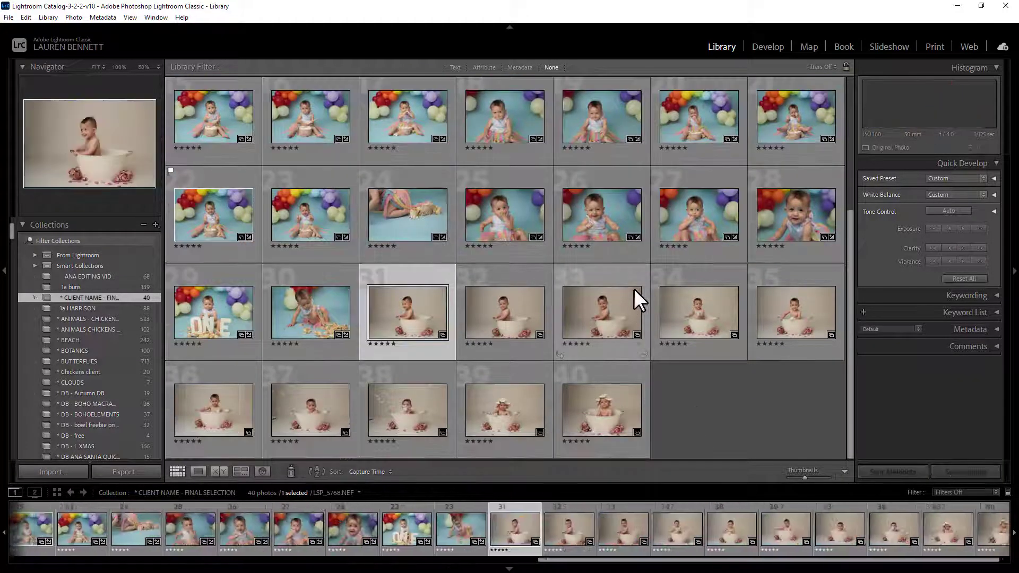
left_click(549, 398)
left_click(776, 48)
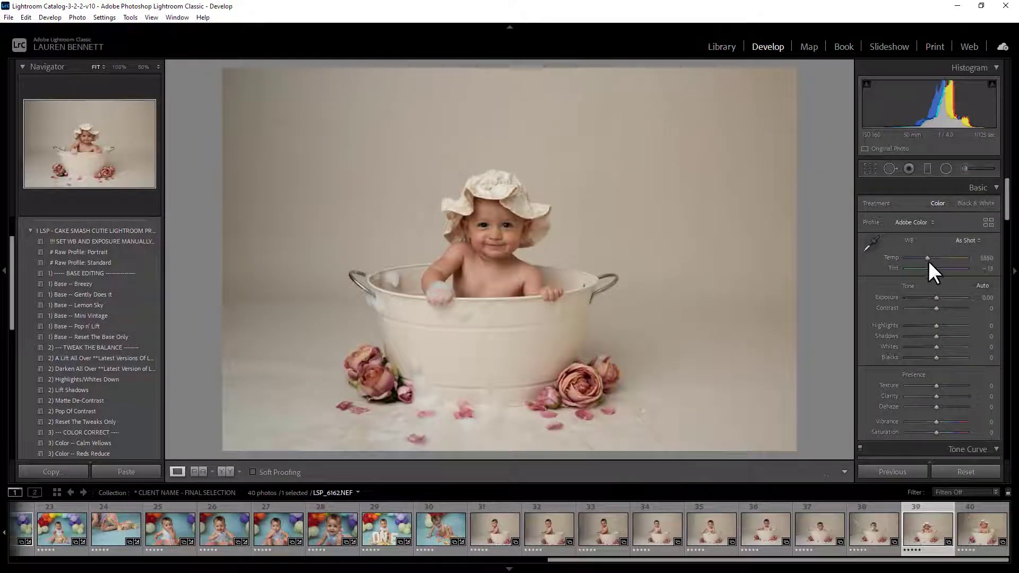
Set the sun hat bathtub photo's white balance to a Temp of 5747 and a Tint of -5
left_click_drag(928, 259, 929, 258)
left_click(988, 268)
key("Up")
key("Up")
key("Up")
key("Up")
key("Up")
key("Up")
left_click(987, 258)
key("Up")
key("Up")
key("Up")
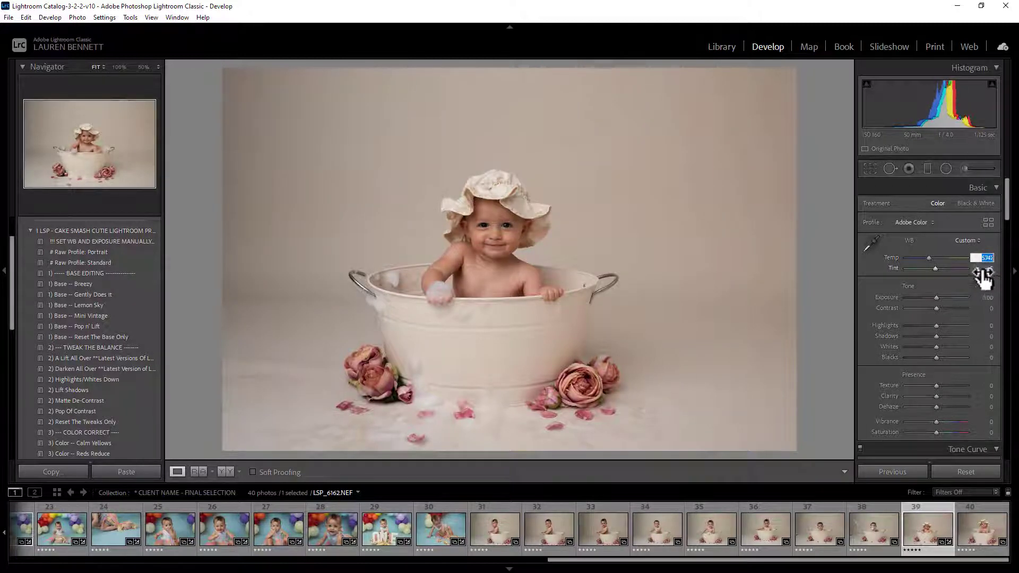
Brighten the bathtub photo to an Exposure of +0.35 and apply the "1) Base -- Mini Vintage" preset
left_click(938, 297)
left_click_drag(939, 296, 938, 295)
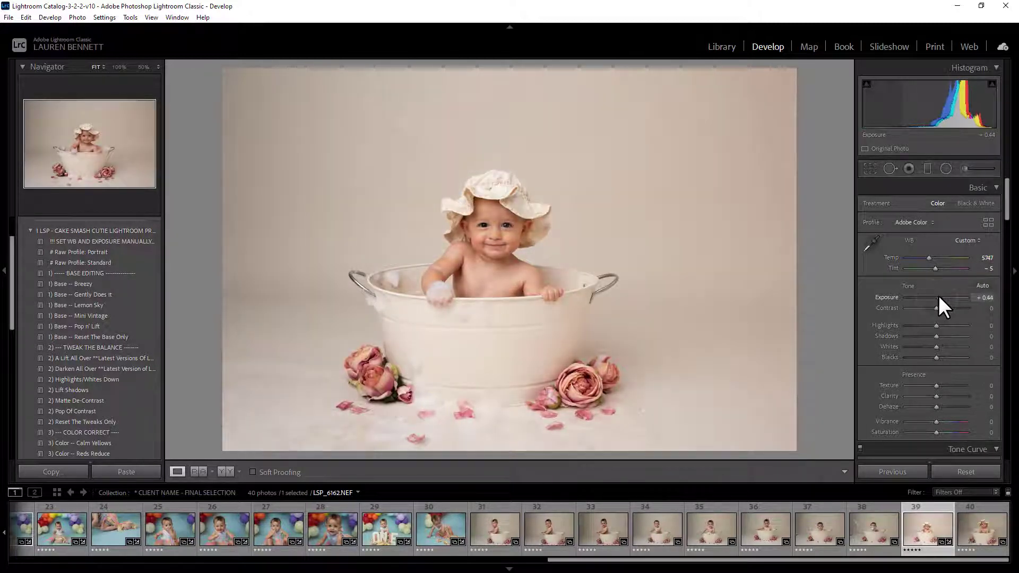
left_click(118, 315)
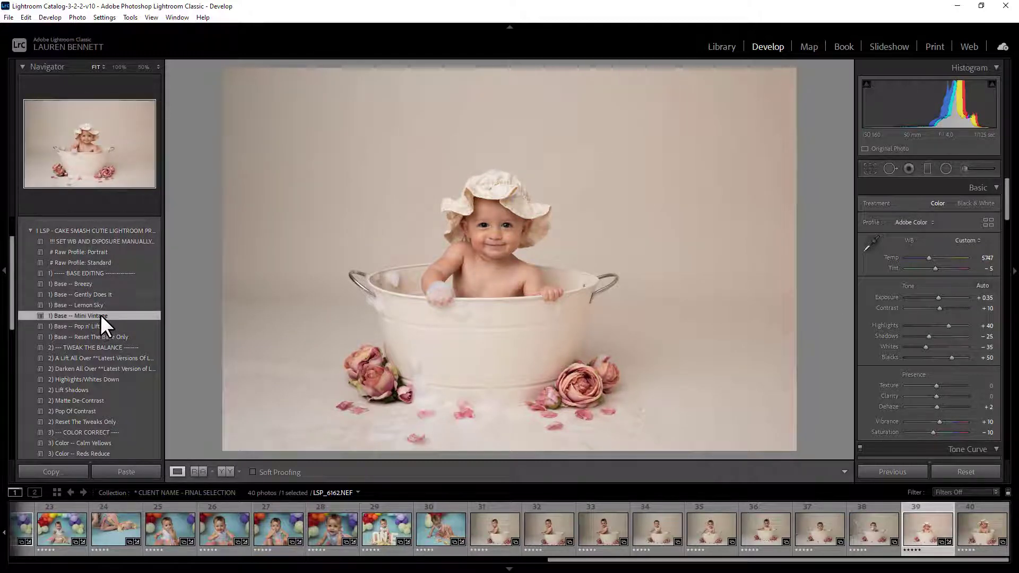
left_click_drag(10, 276, 68, 301)
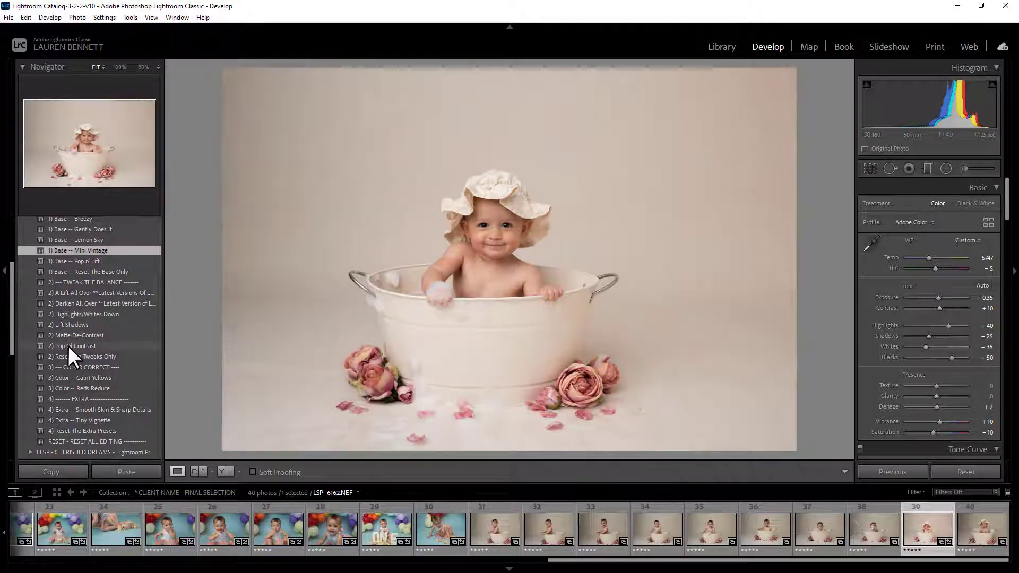
left_click(78, 368)
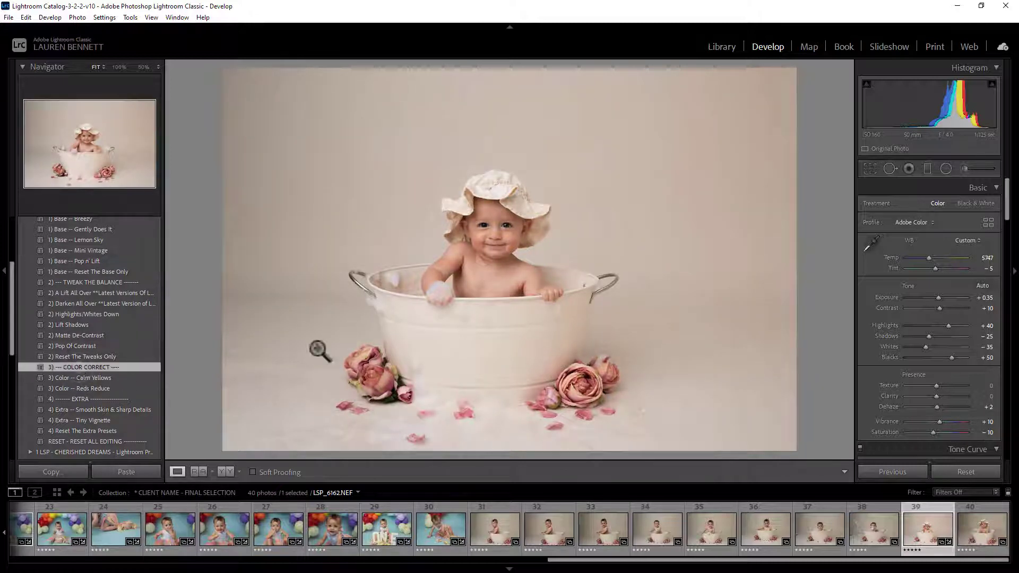
left_click_drag(938, 304, 940, 304)
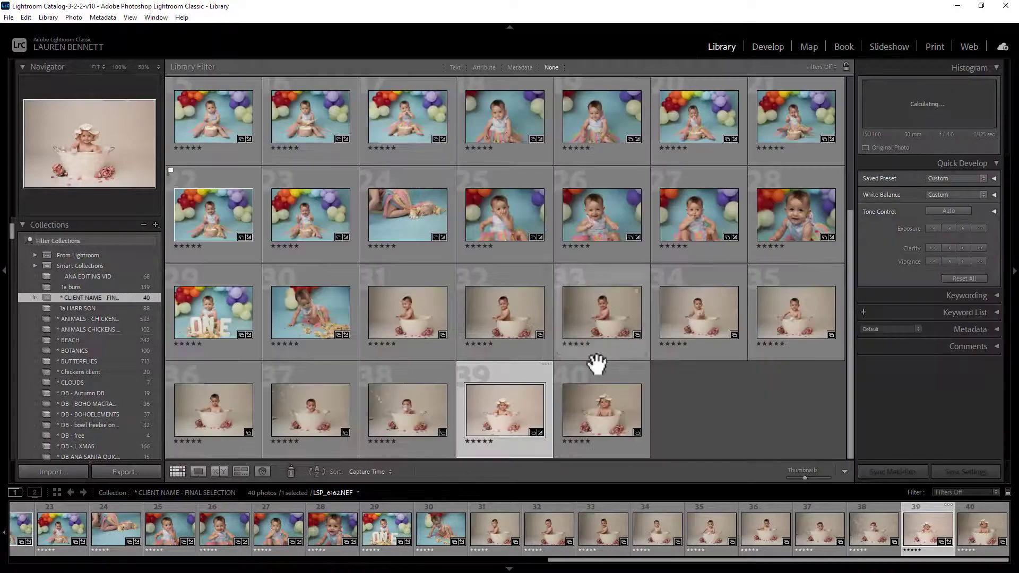
Add the remaining bathtub photos from 31 through 40 to the selection and synchronize photo 39's settings to them
left_click(595, 413, "ctrl")
left_click(402, 387, "ctrl")
left_click(295, 417, "ctrl")
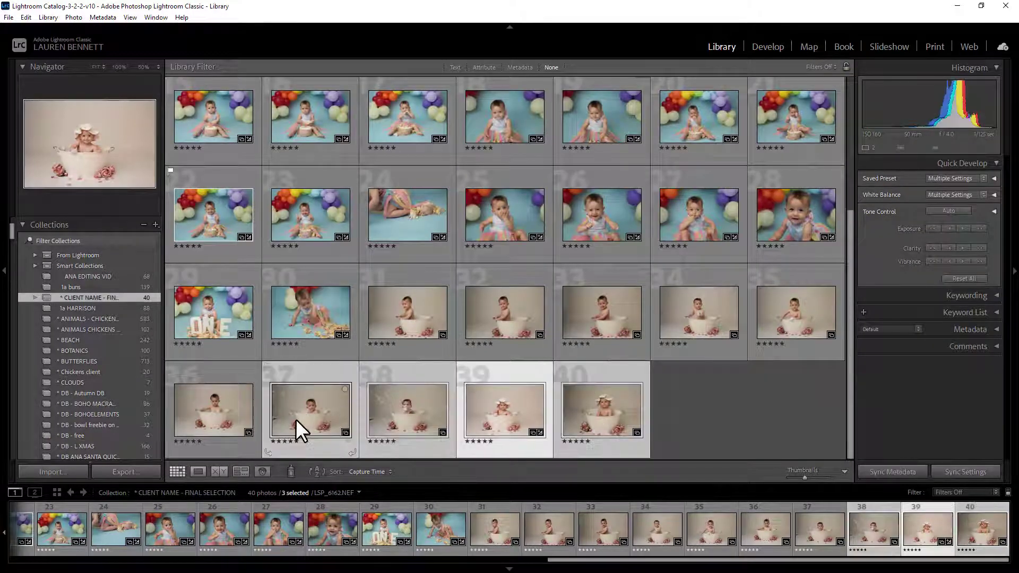
left_click(207, 412, "ctrl")
left_click(441, 324, "ctrl")
left_click(505, 324, "ctrl")
left_click(560, 325, "ctrl")
left_click(681, 323, "ctrl")
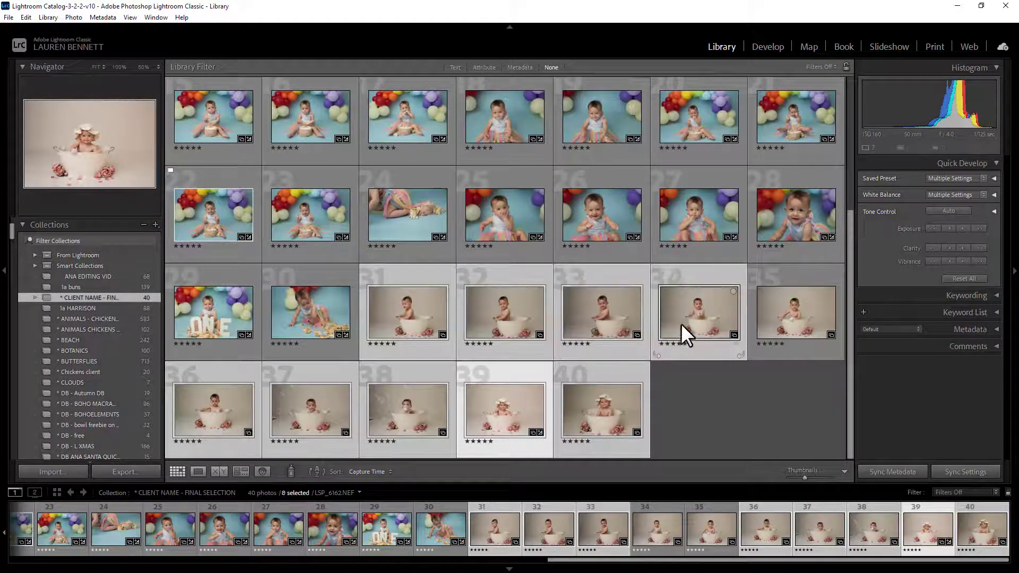
left_click(766, 316, "ctrl")
left_click(967, 470)
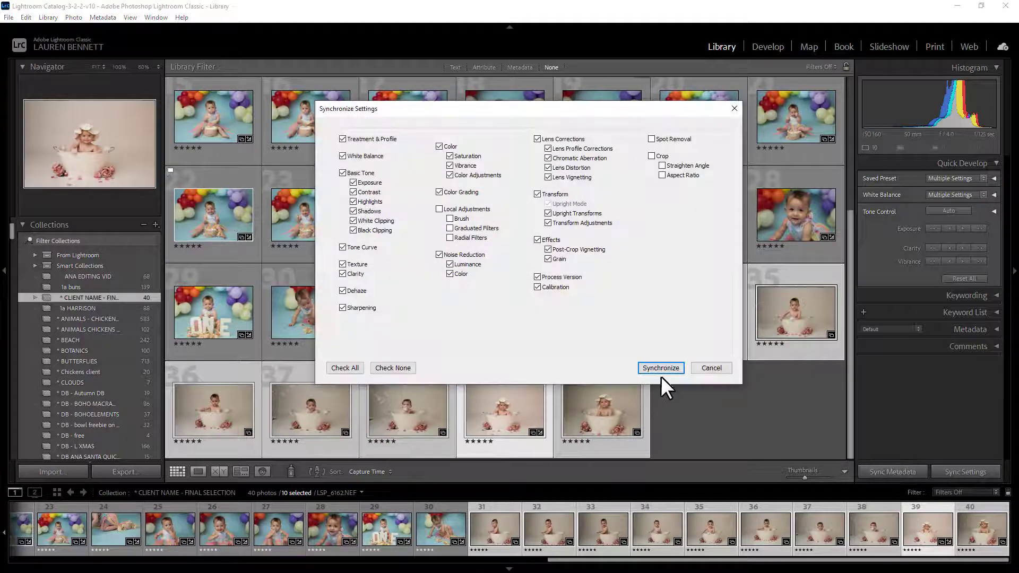
left_click(661, 376)
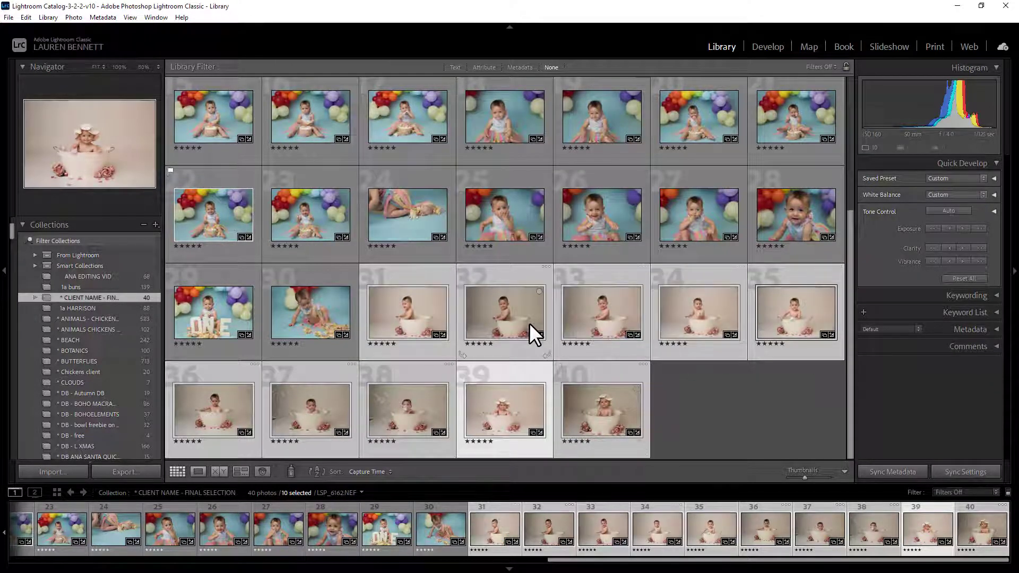
left_click(684, 422)
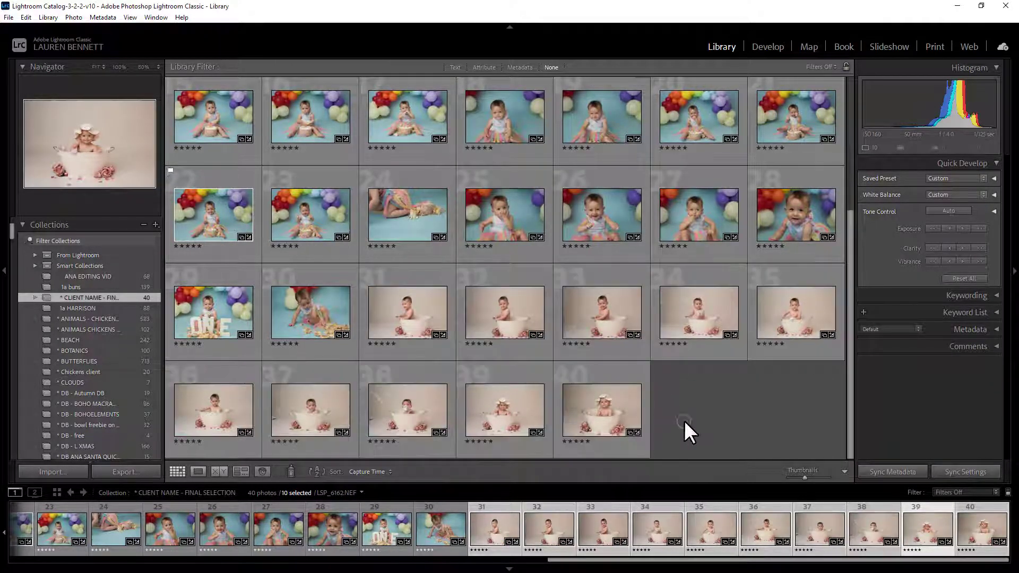
Look over the edited photos across the whole final selection collection to compare the three set-ups
scroll(688, 397, "up", 5)
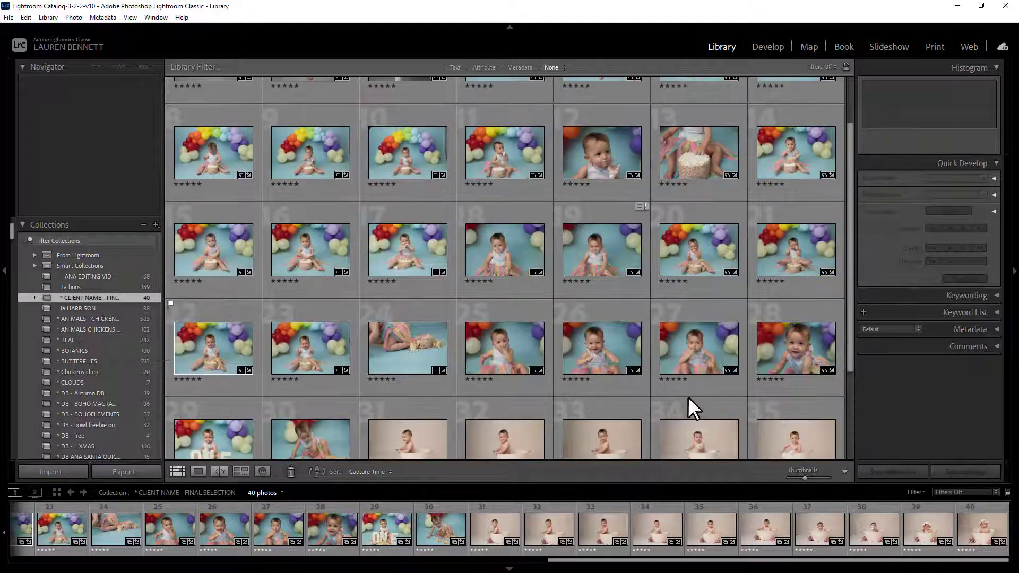
scroll(691, 397, "down", 5)
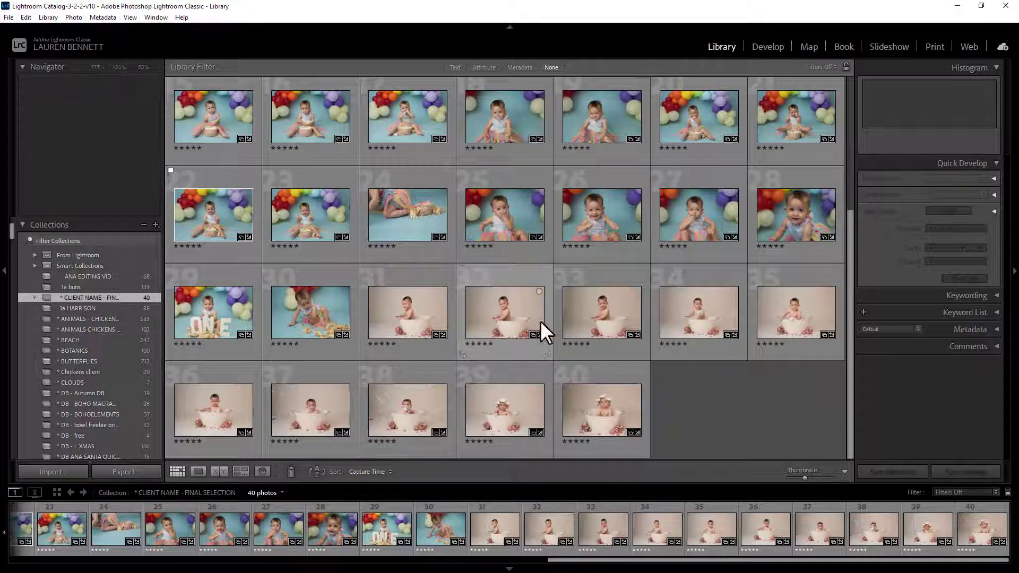
scroll(691, 426, "up", 4)
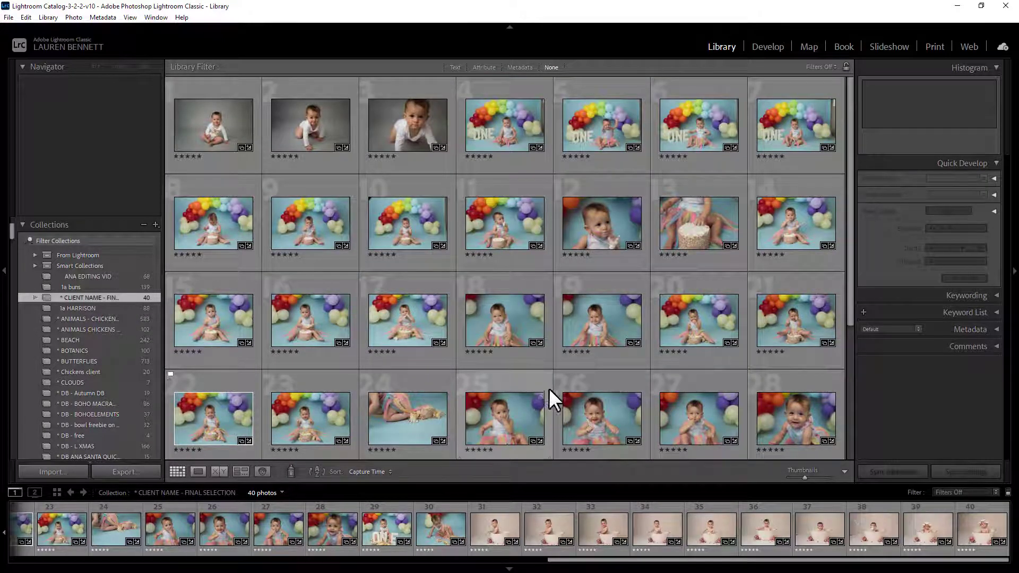
scroll(588, 385, "down", 4)
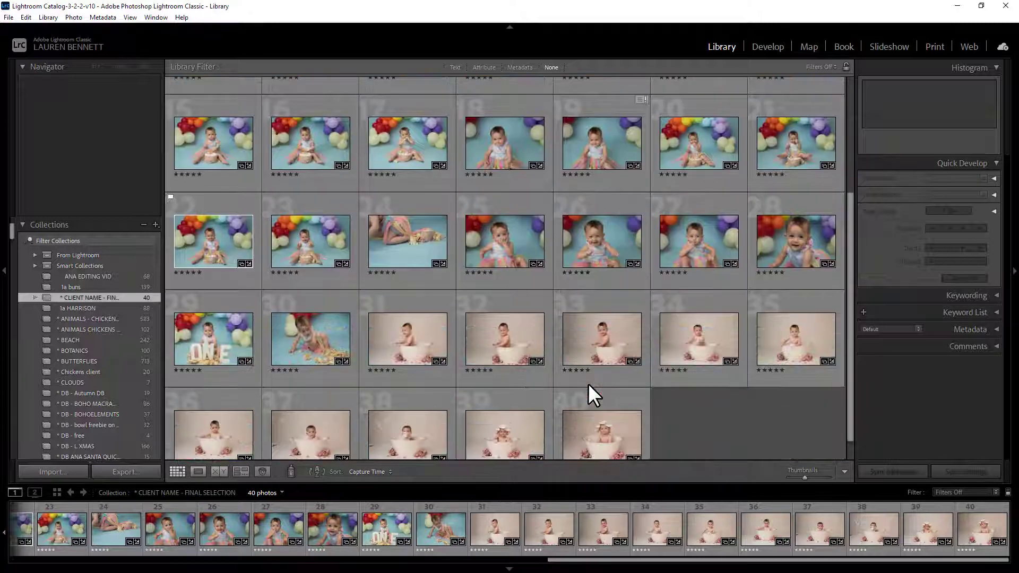
scroll(589, 383, "down", 1)
left_click(588, 383)
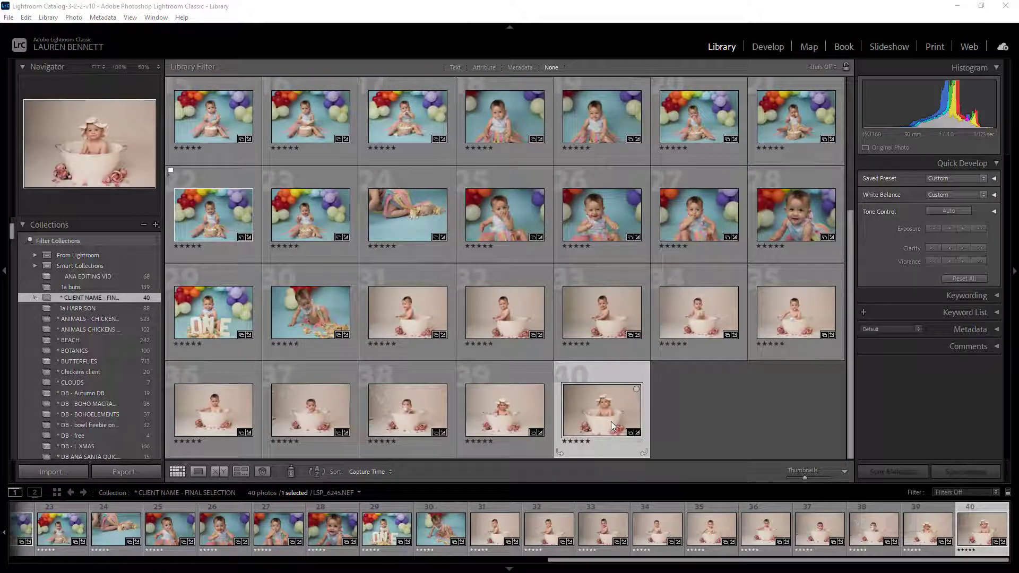
left_click(691, 422)
scroll(665, 424, "up", 4)
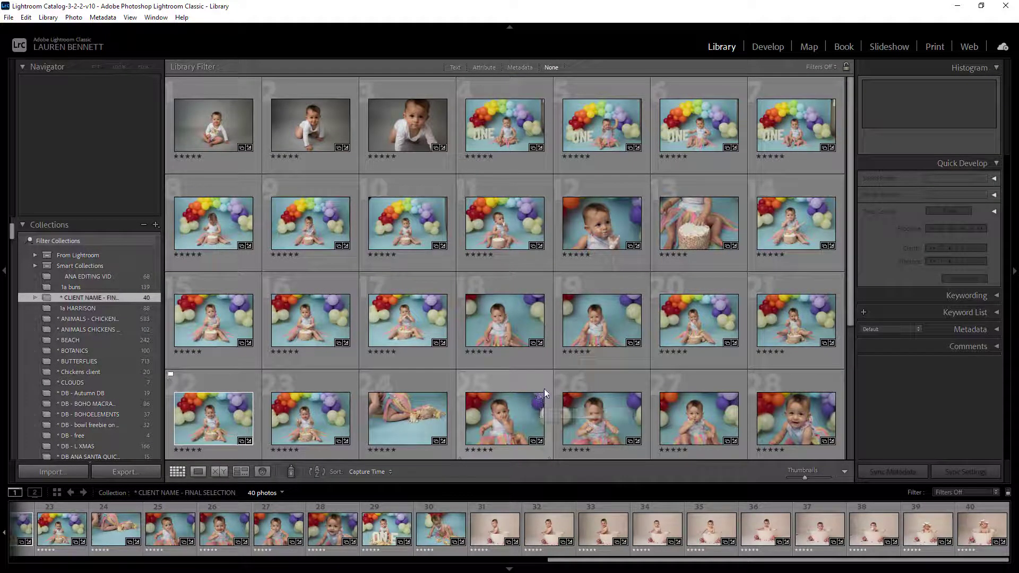
Select photos 5, 11, 17, 18 and 20 of the balloon set-up and open them for editing in Adobe Photoshop 2021
left_click(610, 123)
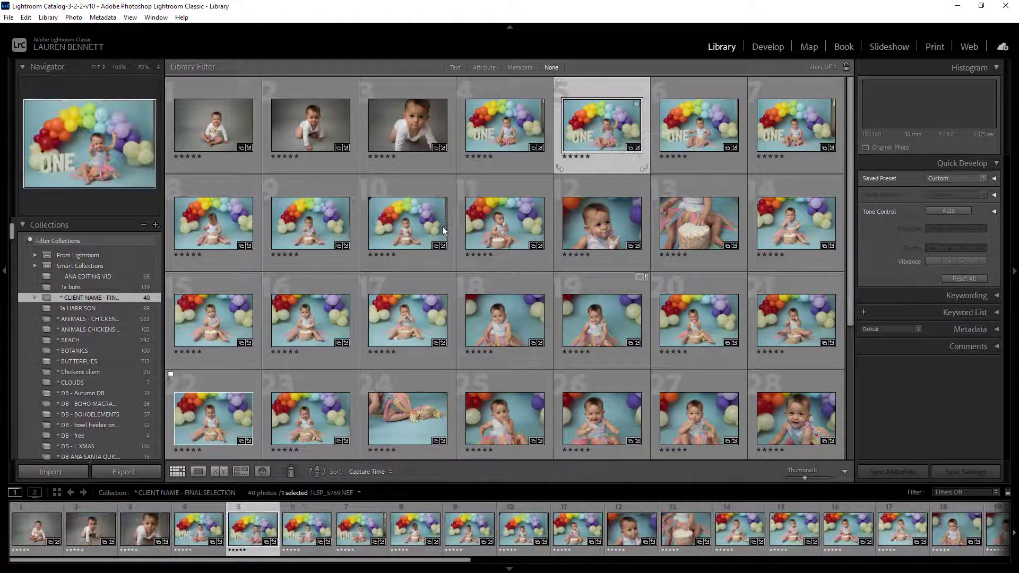
left_click(522, 227, "ctrl")
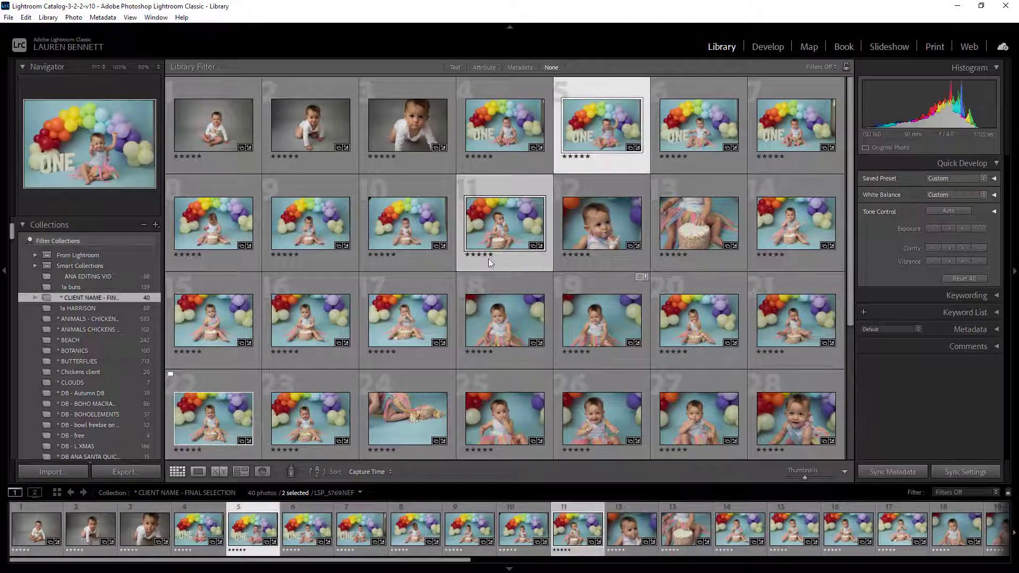
left_click(409, 316, "ctrl")
left_click(480, 323, "ctrl")
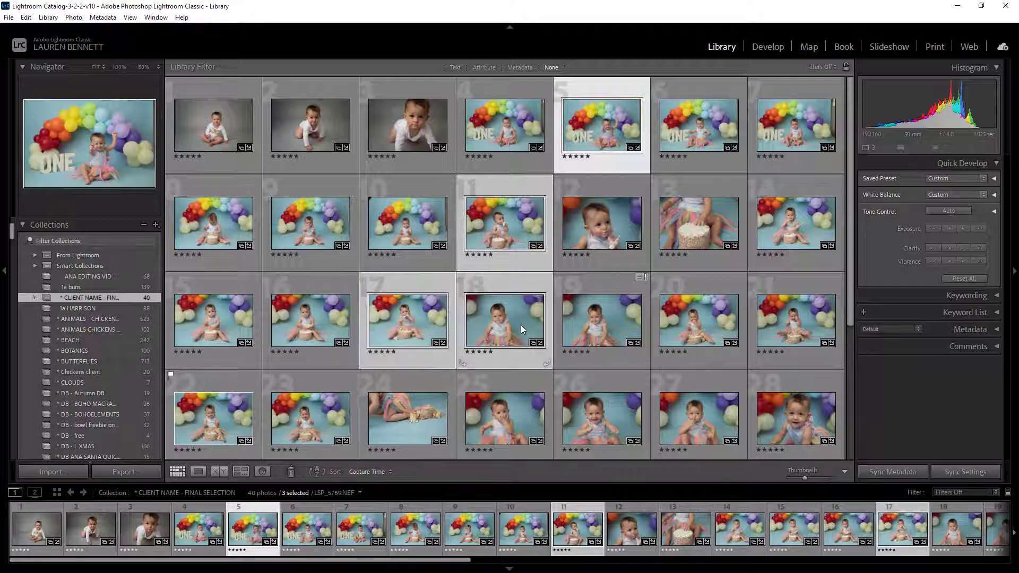
left_click(725, 321, "ctrl")
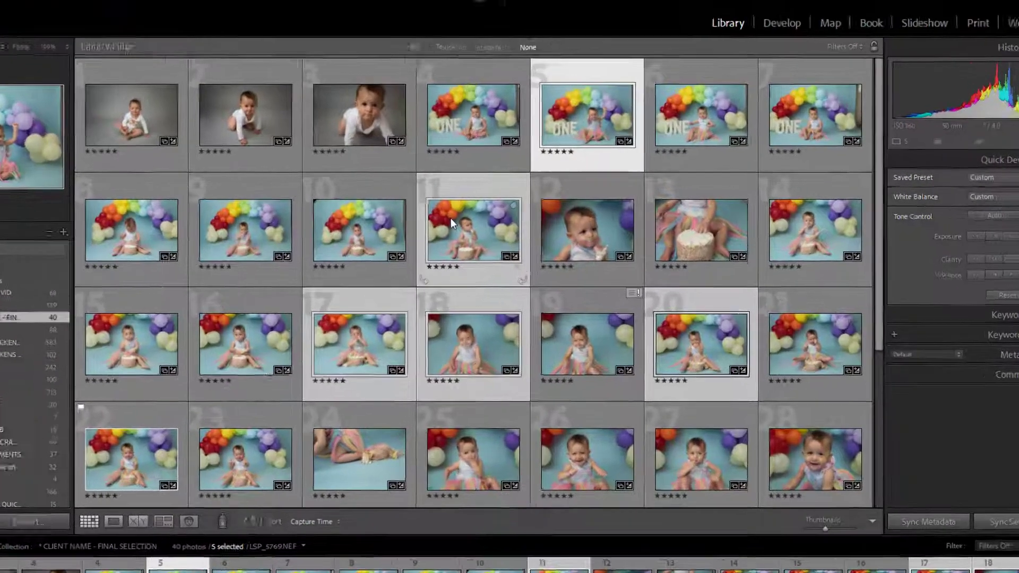
right_click(485, 212)
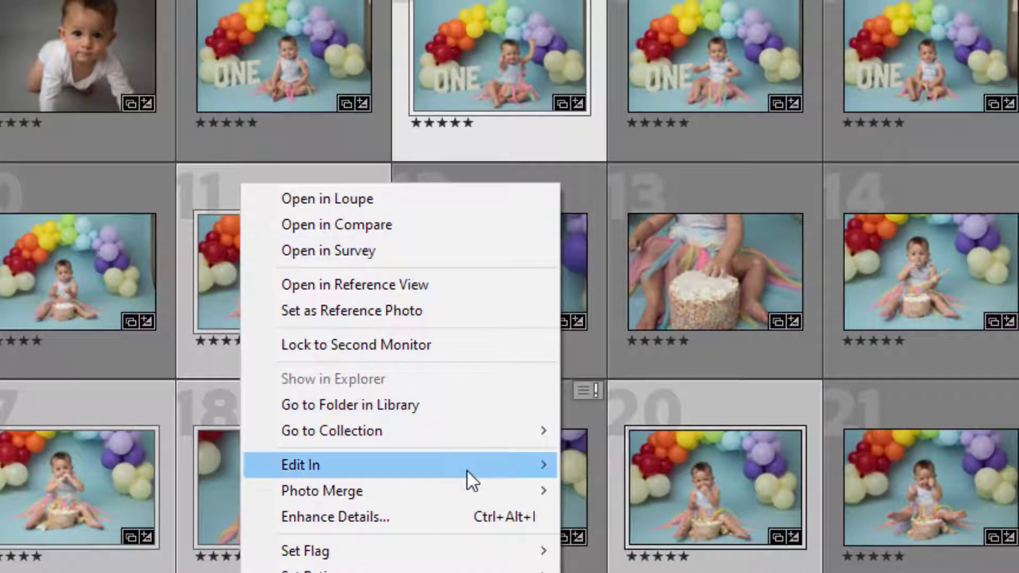
mouse_move(467, 469)
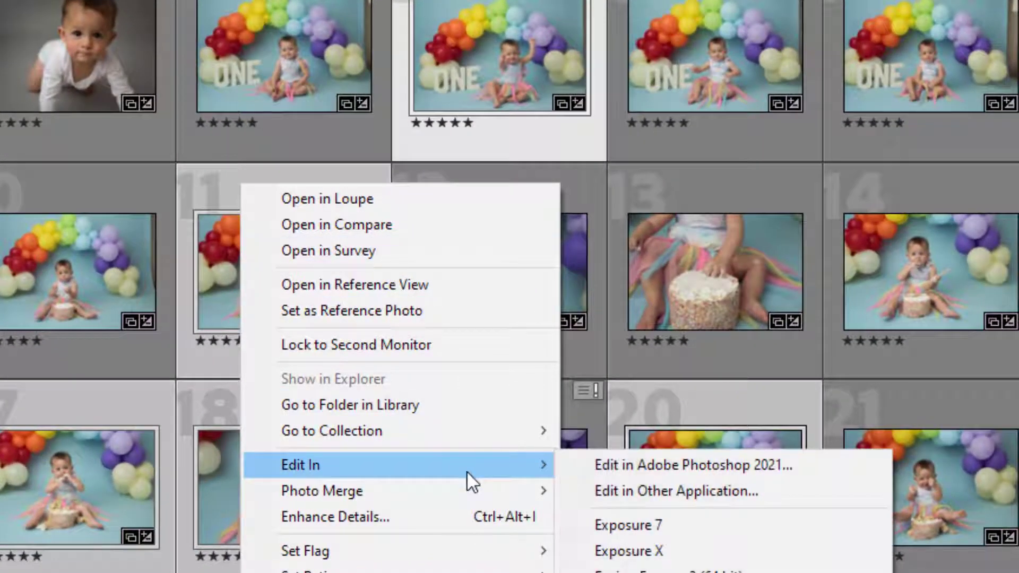
left_click(652, 463)
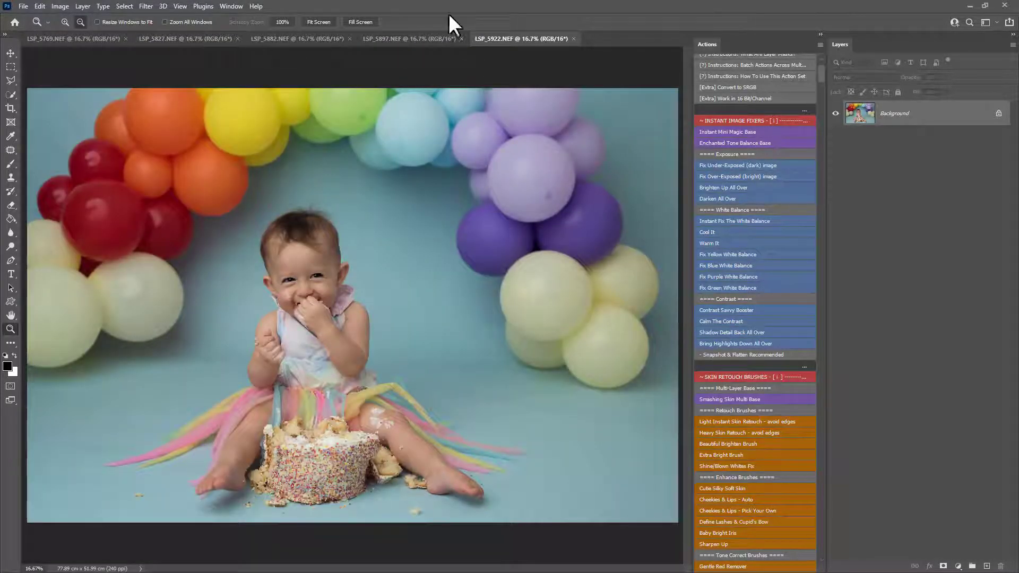
Examine the five opened balloon photos one after another, finishing on LSP_5769.NEF with the ONE letters
left_click(393, 40)
left_click(308, 37)
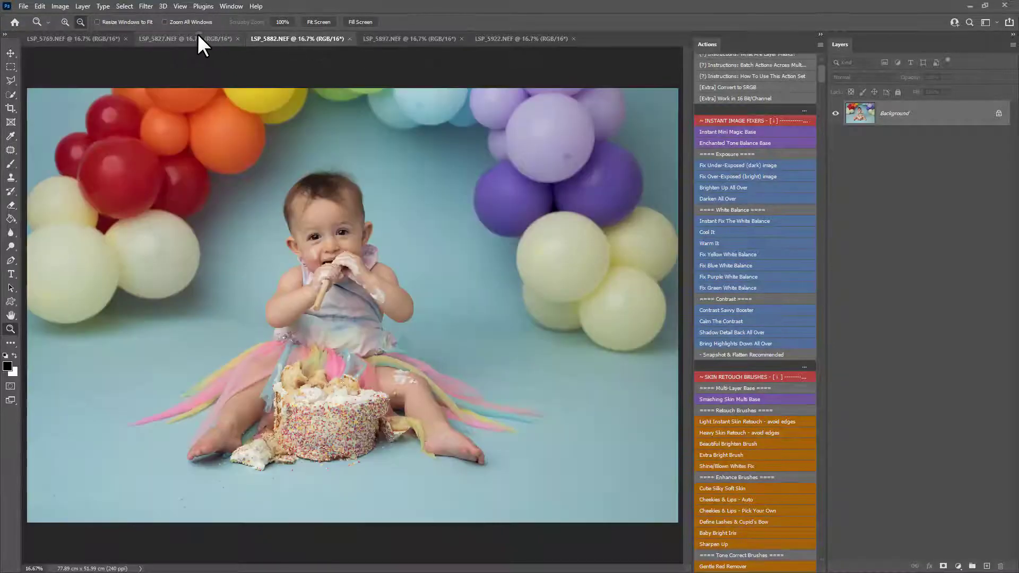
left_click(197, 34)
left_click(78, 36)
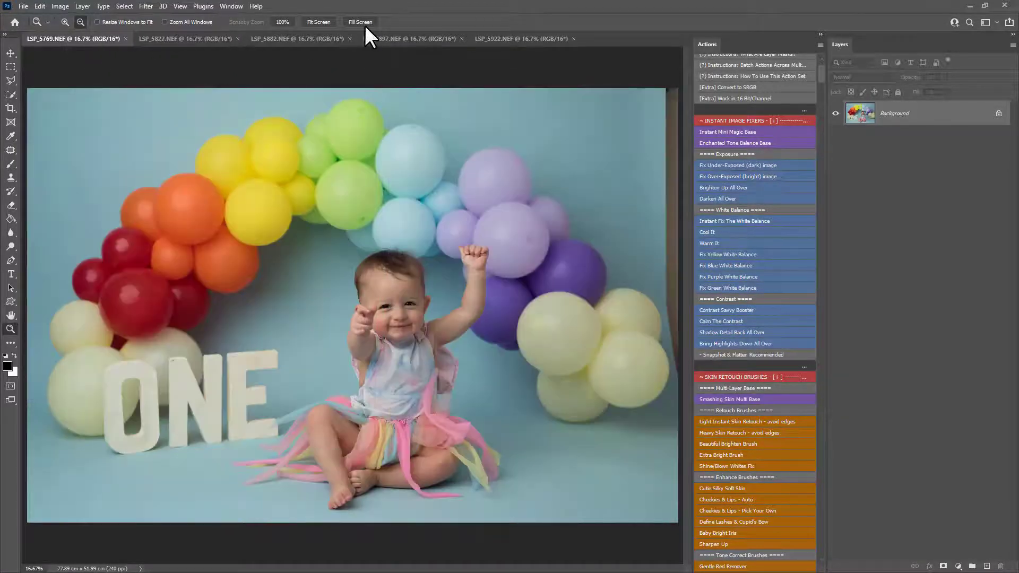
left_click(326, 38)
left_click(403, 37)
left_click(542, 36)
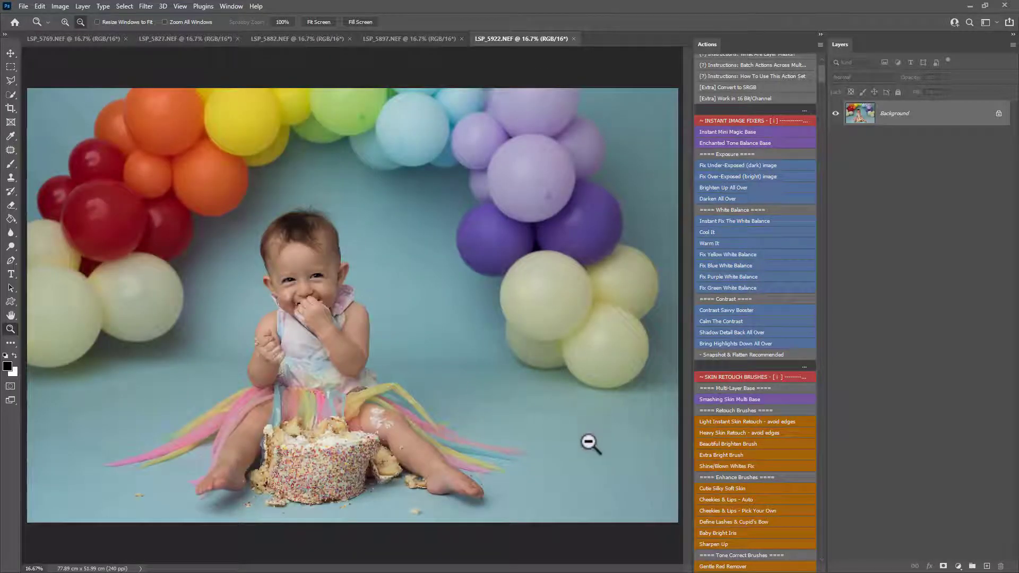
left_click(279, 38)
left_click(186, 42)
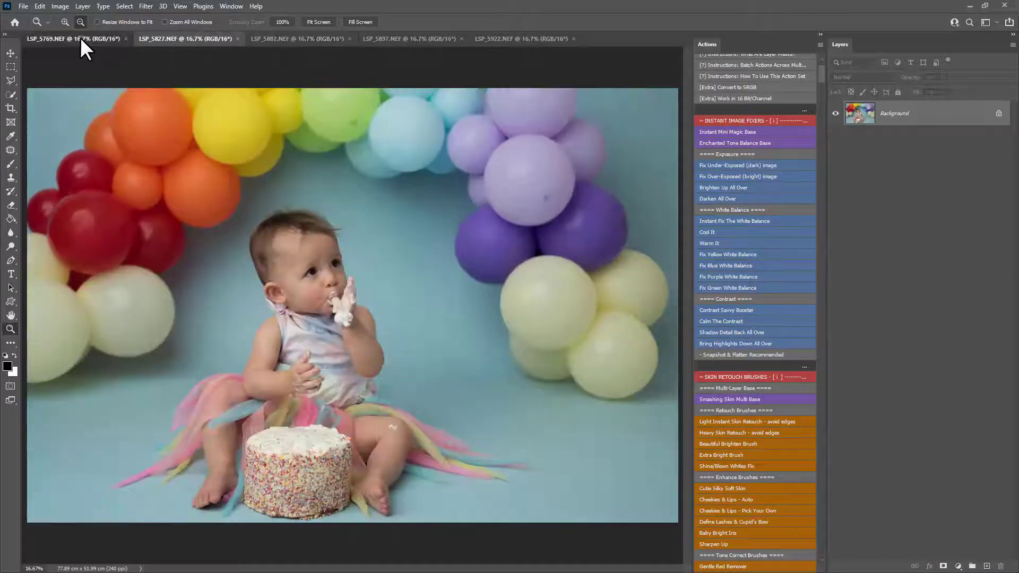
left_click(81, 38)
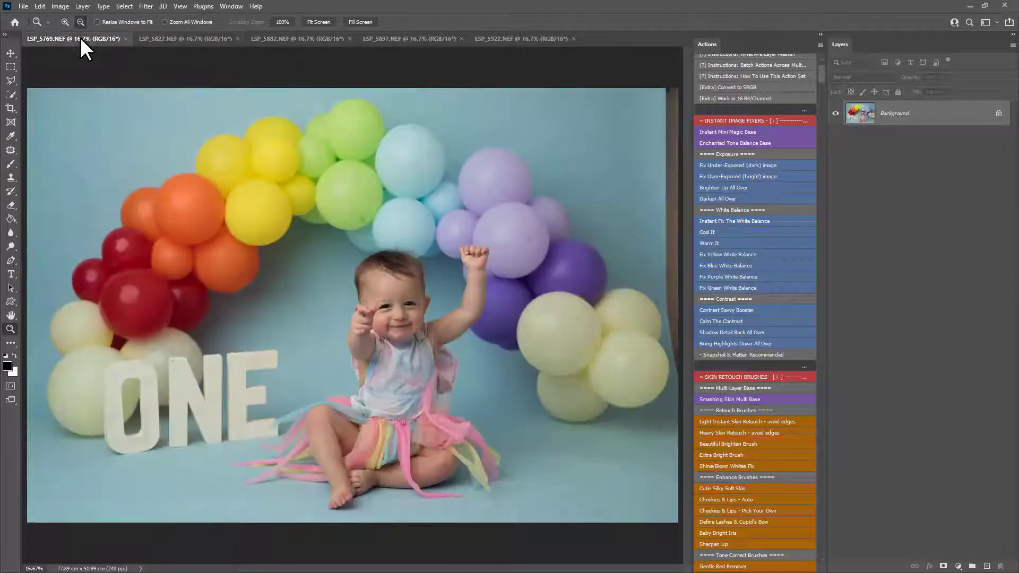
left_click(222, 39)
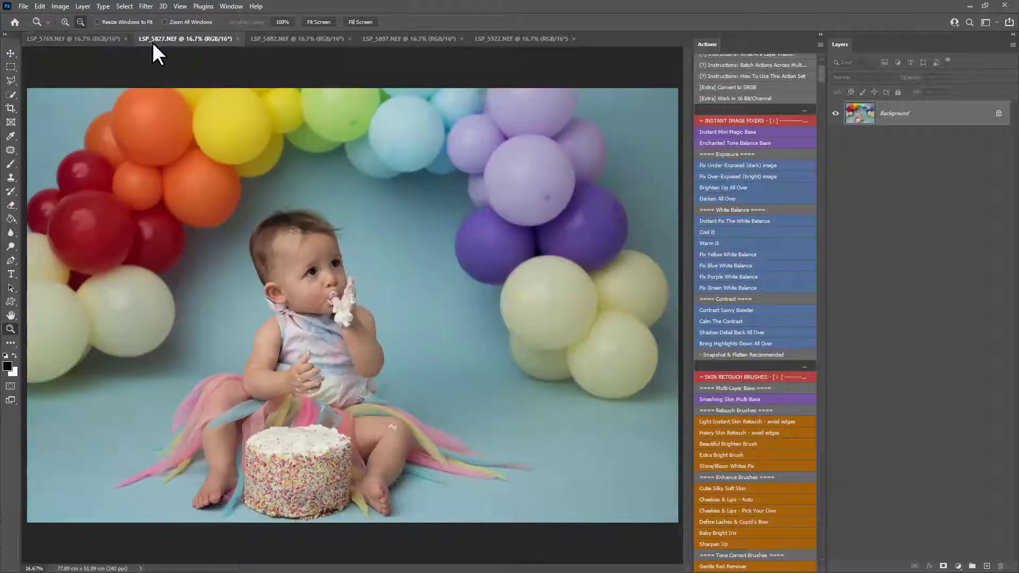
left_click(103, 38)
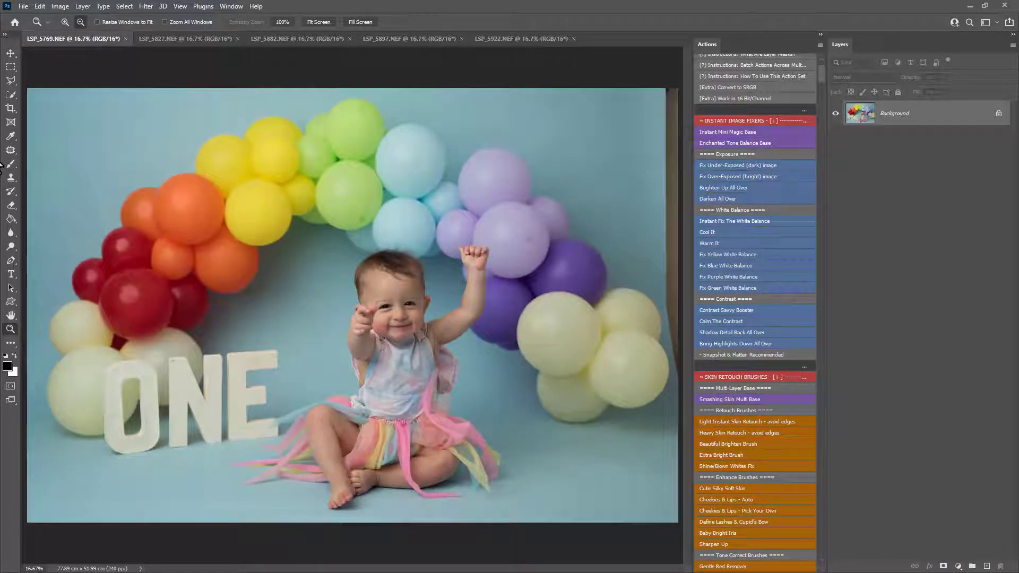
Outline the exposed strip beside the blue backdrop with the Polygonal Lasso and run the "Select & Fix Background & Distractions" action on it
left_click(11, 81)
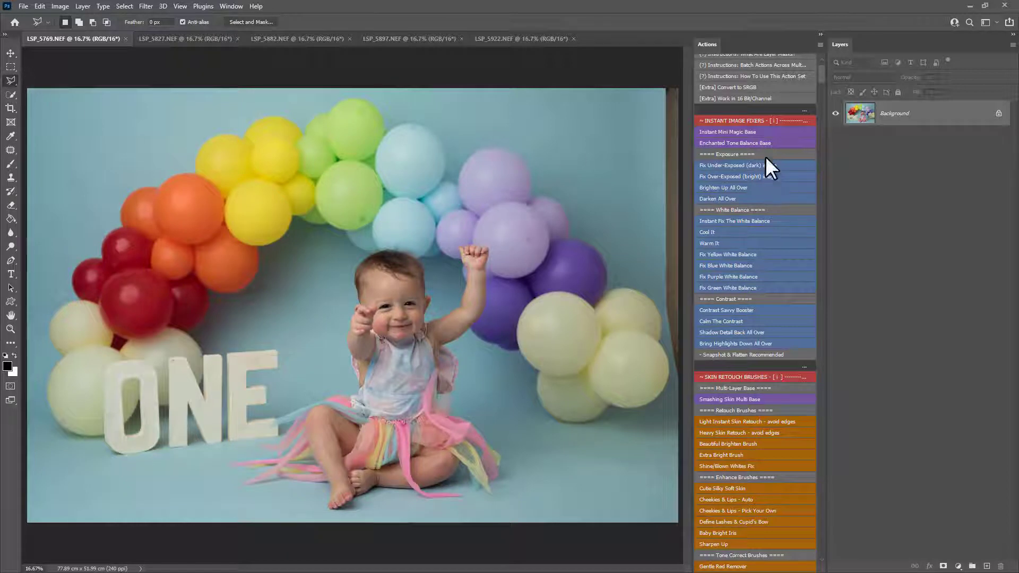
left_click(663, 83)
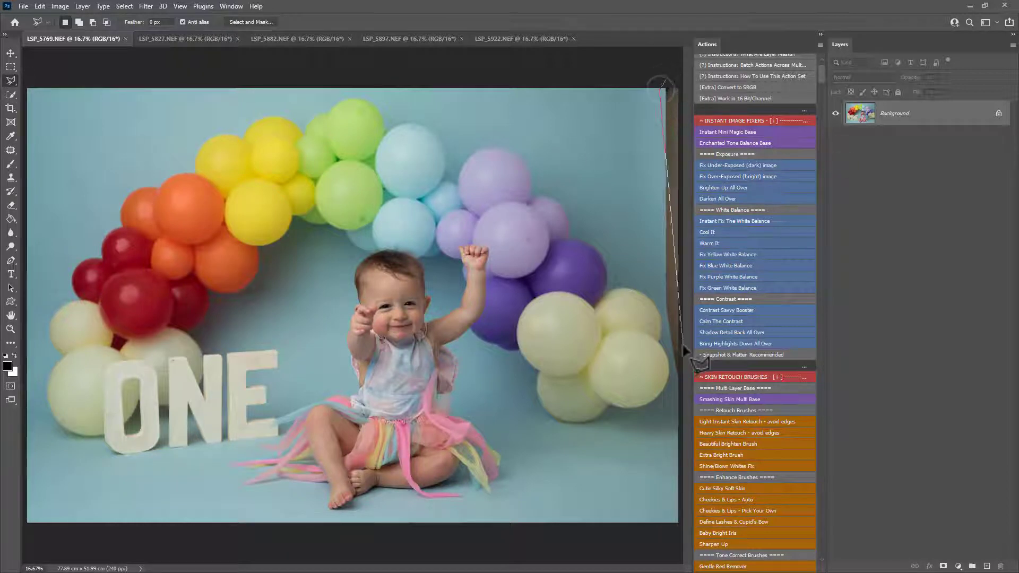
left_click_drag(667, 341, 677, 373)
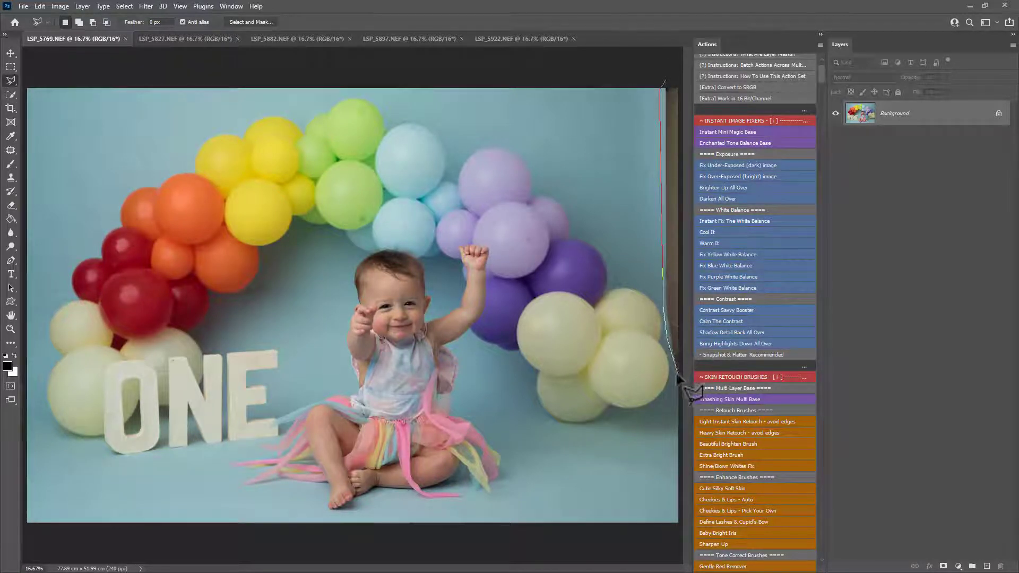
double_click(679, 84)
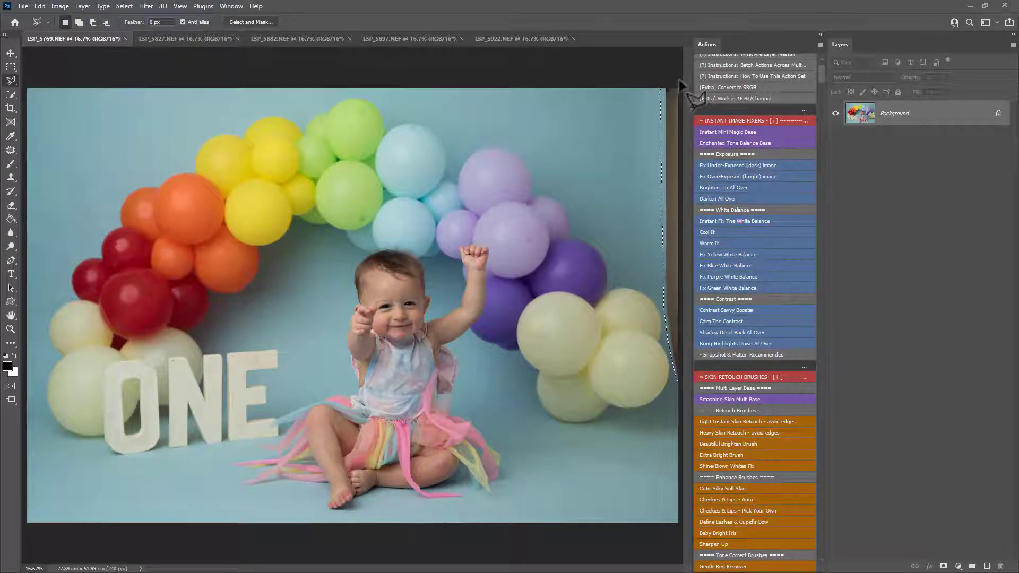
scroll(746, 393, "down", 5)
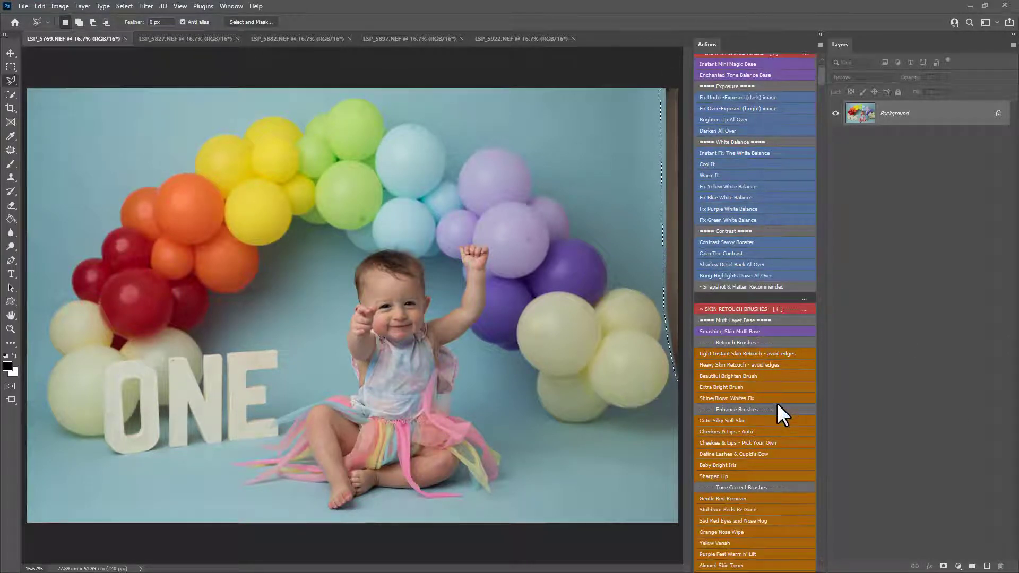
left_click(821, 437)
scroll(754, 243, "up", 2)
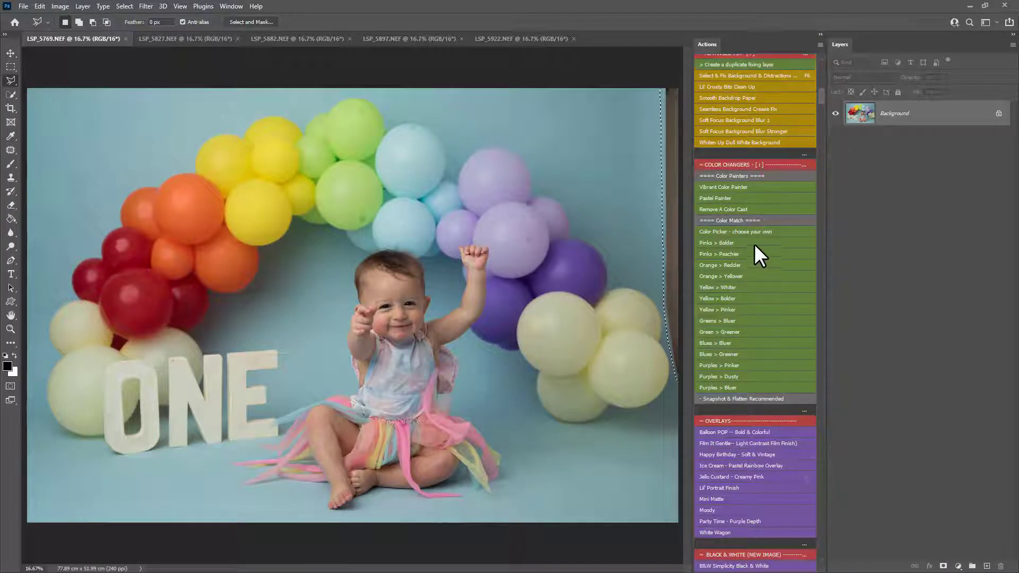
left_click(734, 110)
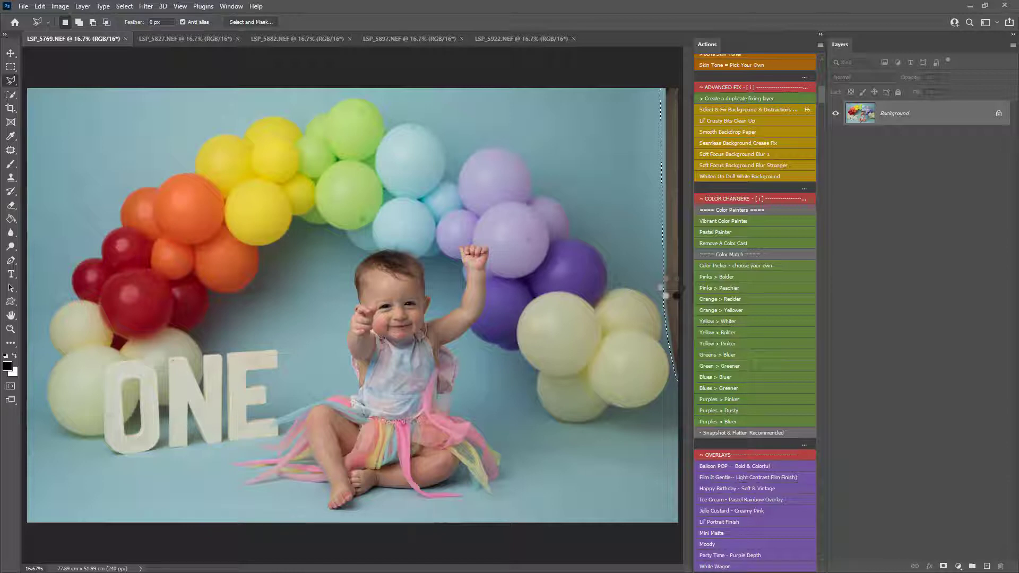
Outline the blemishes on the purple, green, yellow, blue and cream balloons with the Patch tool as one combined selection
left_click_drag(533, 235, 524, 240)
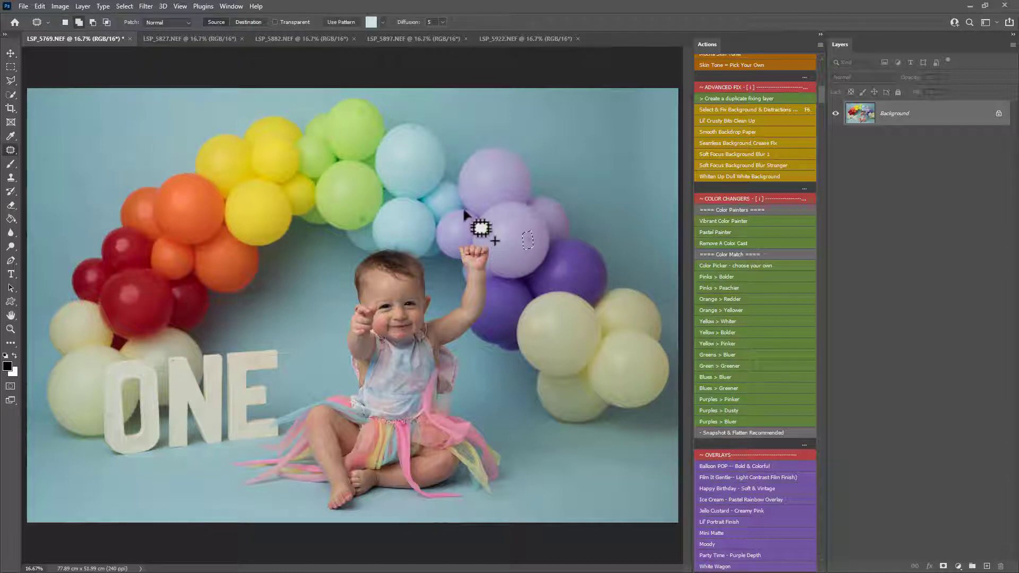
mouse_move(351, 206)
left_mouse_down()
mouse_move(364, 211)
mouse_move(353, 217)
left_mouse_up()
mouse_move(364, 104)
left_mouse_down()
mouse_move(360, 121)
mouse_move(365, 106)
left_mouse_up()
left_click_drag(409, 126, 408, 130)
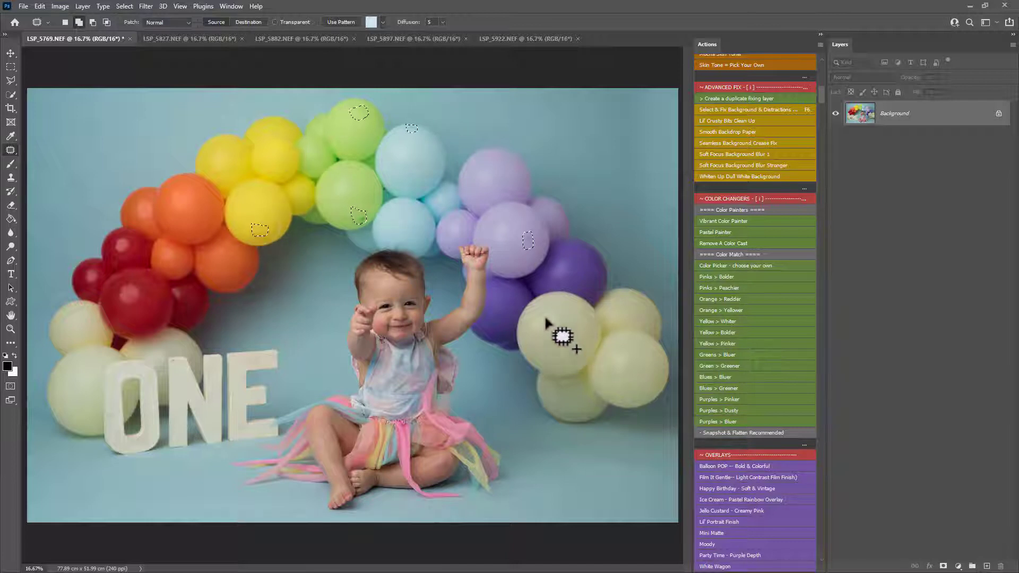
left_click_drag(546, 320, 547, 325)
Add the marks on the ONE letters to the selection, fix all outlined spots and clear the selection
mouse_move(175, 361)
left_mouse_down()
mouse_move(152, 391)
mouse_move(154, 378)
left_mouse_up()
left_click_drag(112, 408, 112, 408)
left_click_drag(245, 438, 241, 432)
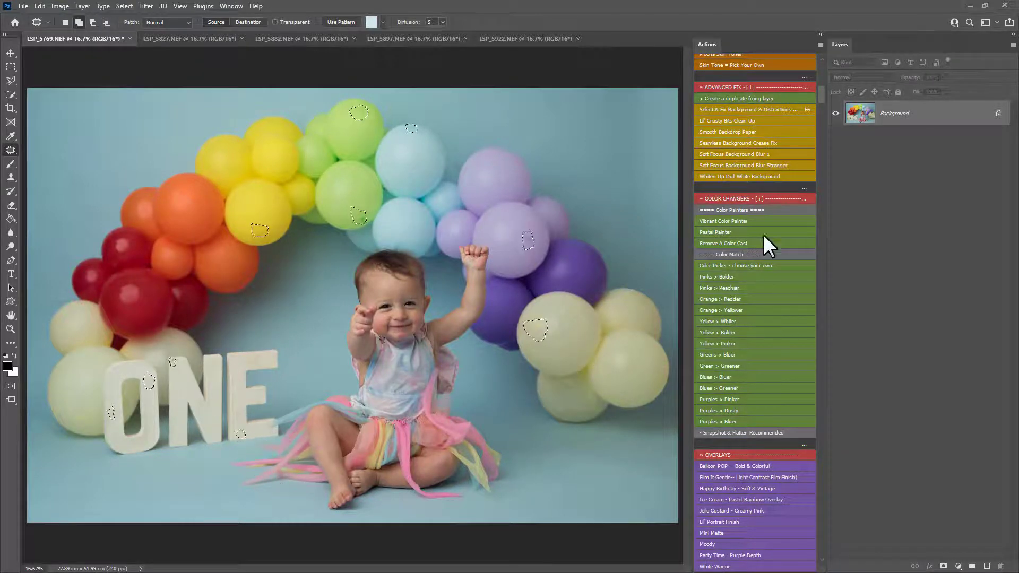
key("ctrl+d")
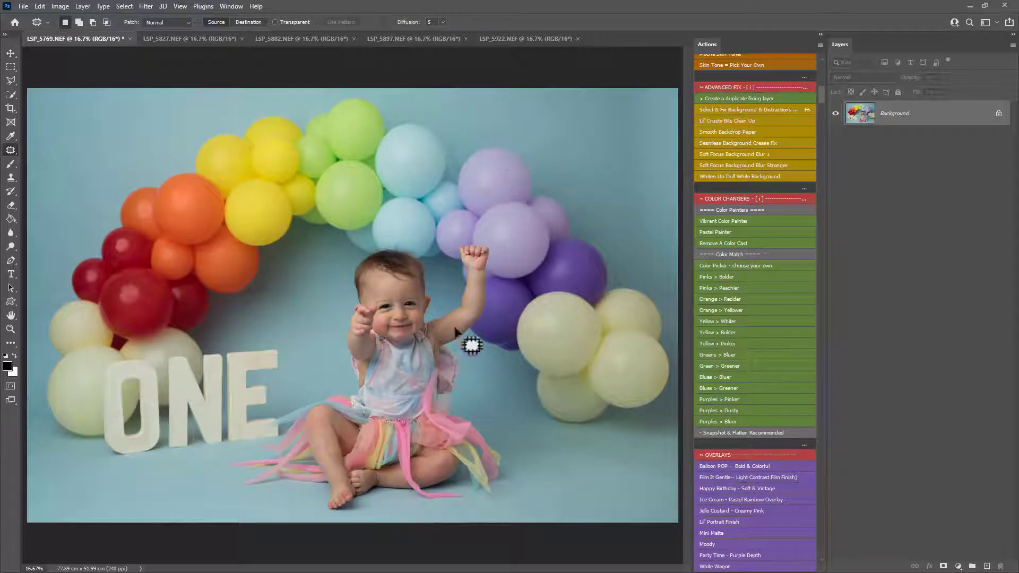
Focus on the baby's face and run the "Light Instant Skin Retouch - avoid edges" action
key("z")
left_click_drag(395, 315, 439, 350)
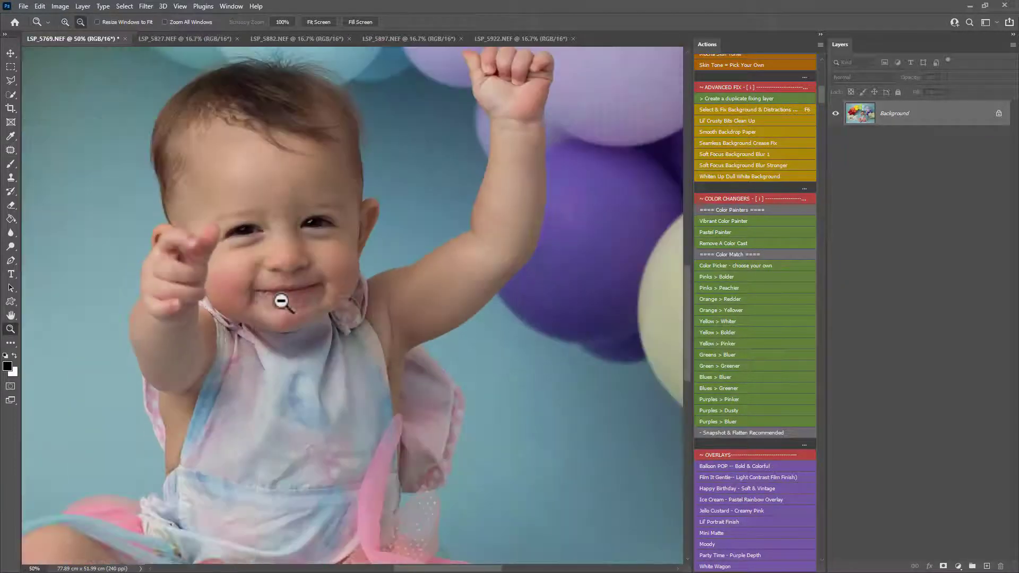
scroll(334, 289, "up", 1)
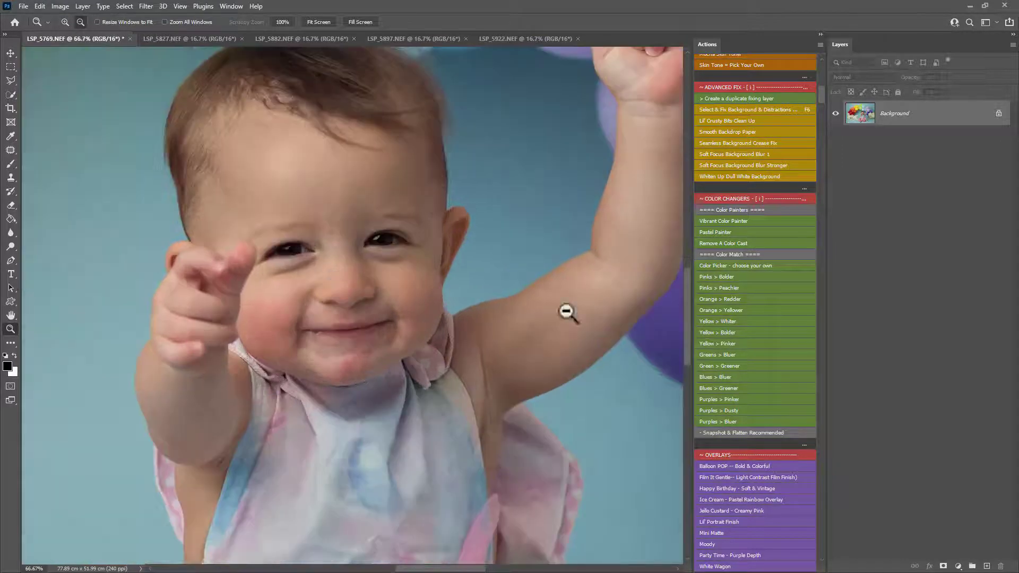
scroll(753, 253, "up", 10)
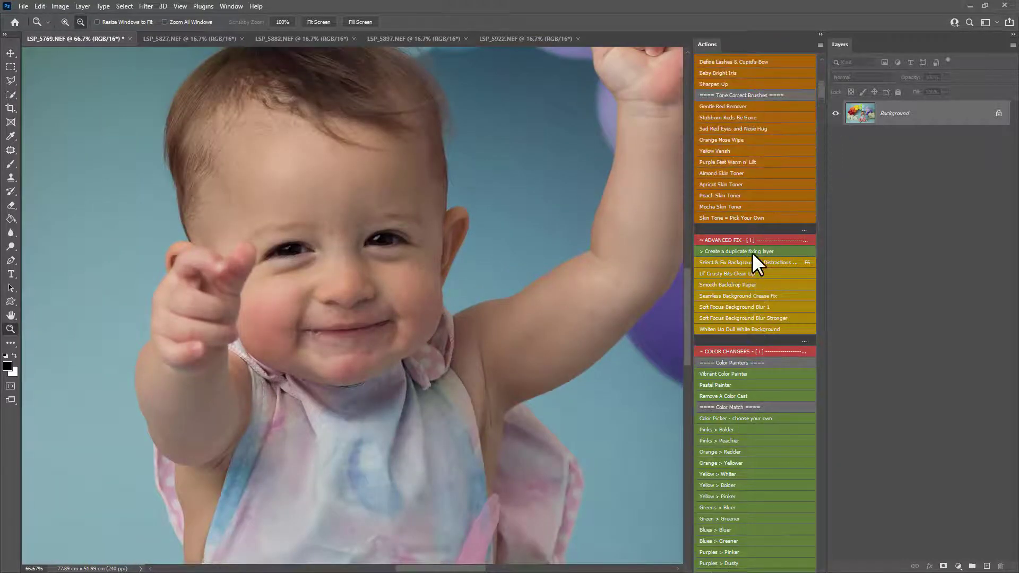
scroll(753, 253, "up", 5)
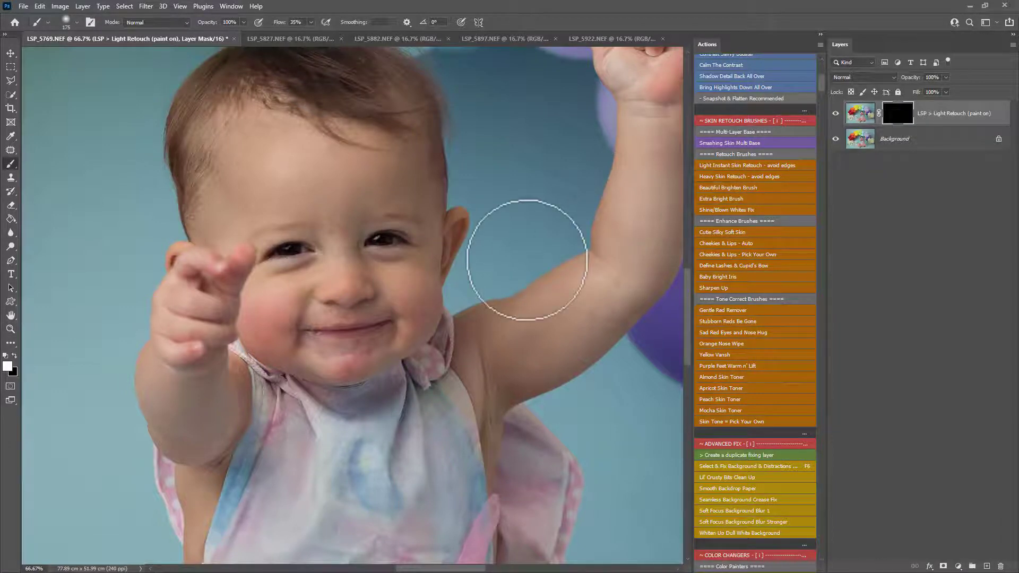
Paint the light retouch onto the baby's cheeks and the skin around the mouth using a brush at 35% flow
left_click_drag(408, 275, 415, 300)
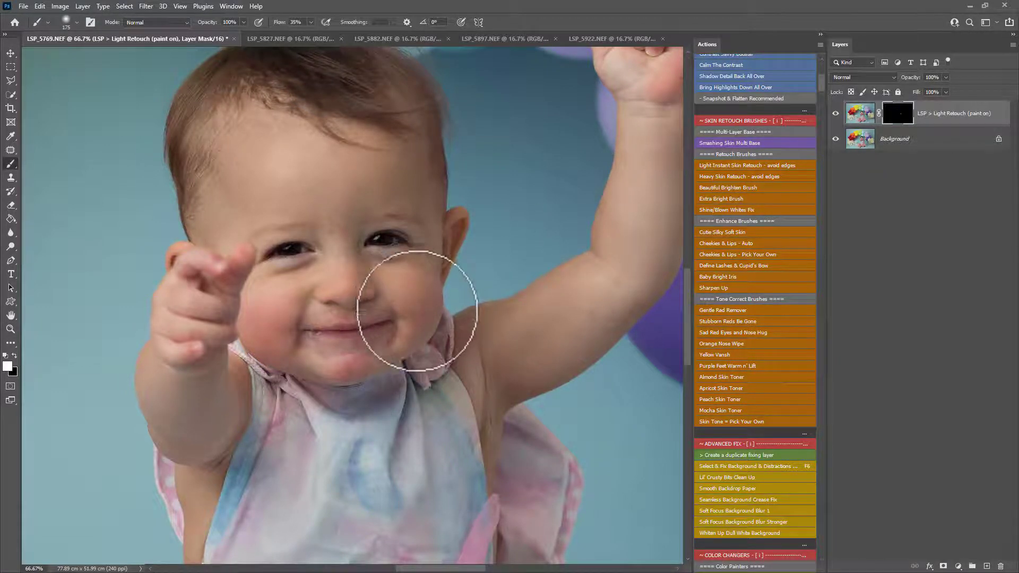
key("bracketleft")
key("bracketleft")
key("bracketleft")
key("bracketleft")
key("bracketleft")
mouse_move(332, 361)
left_mouse_down()
mouse_move(387, 341)
mouse_move(303, 354)
mouse_move(269, 305)
mouse_move(301, 321)
left_mouse_up()
Paint the light retouch over the nose, between the eyes and across the forehead, adjusting the brush size to each area
key("bracketleft")
key("bracketleft")
key("bracketleft")
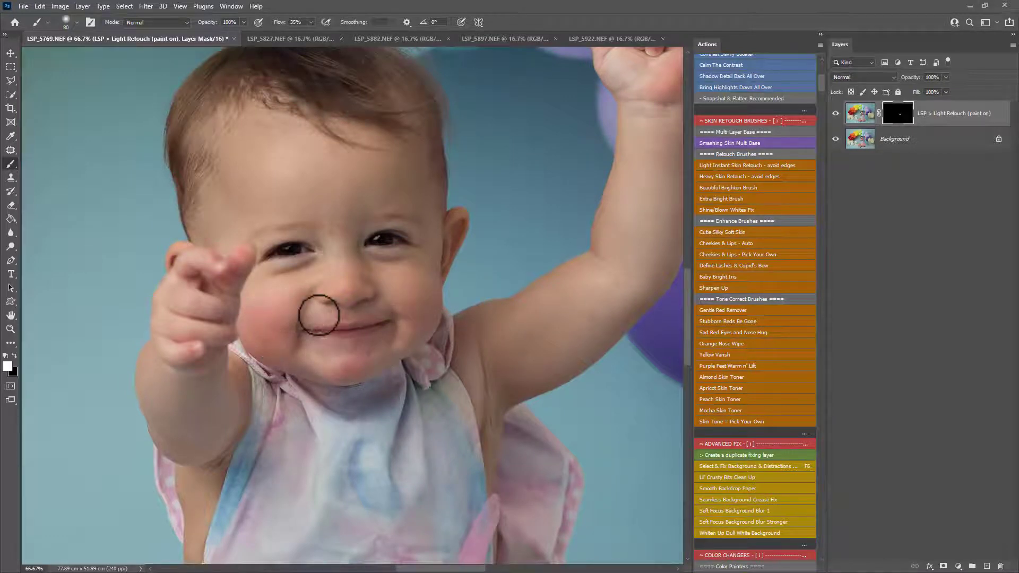
key("bracketright")
key("bracketright")
key("bracketright")
key("bracketright")
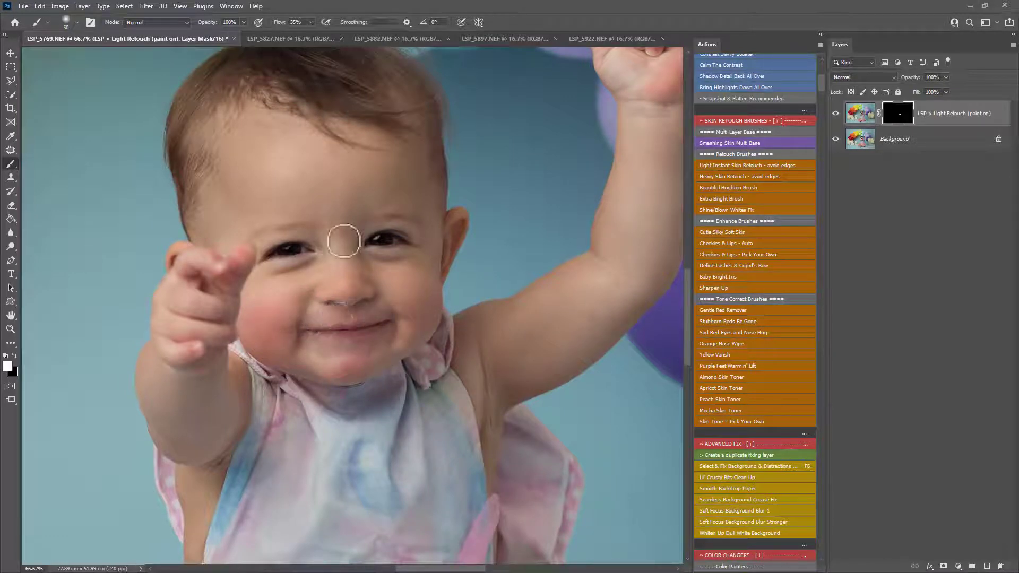
mouse_move(366, 172)
left_mouse_down()
mouse_move(399, 177)
mouse_move(273, 154)
mouse_move(236, 218)
mouse_move(340, 259)
mouse_move(284, 305)
mouse_move(266, 303)
mouse_move(444, 342)
left_mouse_up()
key("Return")
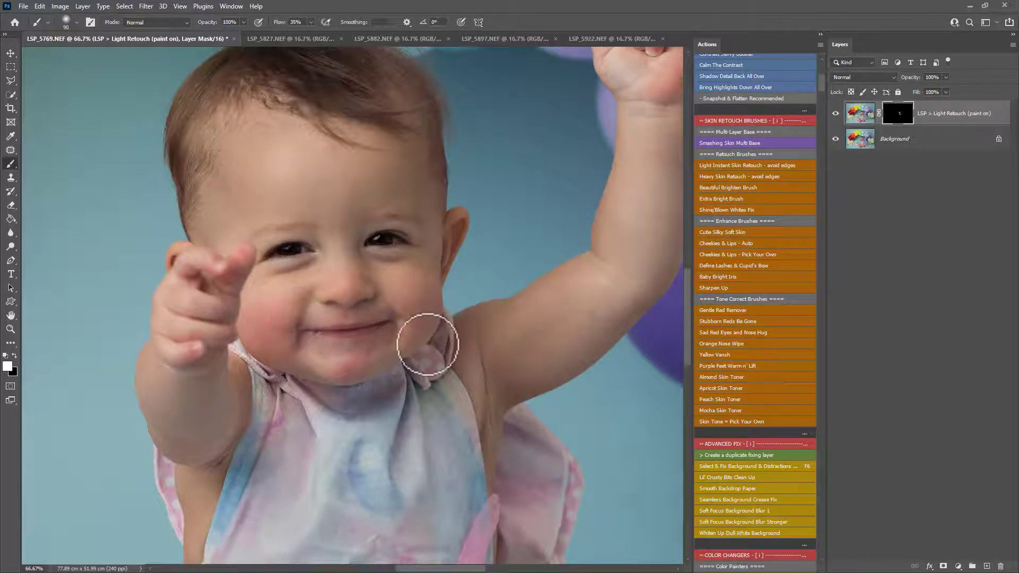
Paint the light retouch over both of the baby's arms with a brush enlarged to 175
key("bracketright")
key("bracketright")
key("bracketright")
key("bracketright")
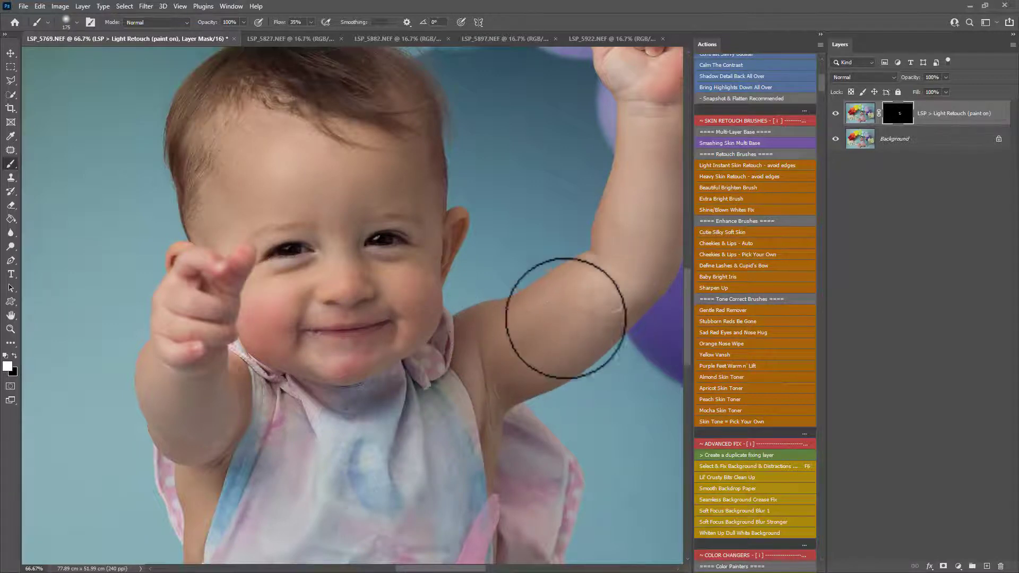
mouse_move(566, 318)
left_mouse_down()
mouse_move(545, 324)
mouse_move(660, 140)
mouse_move(652, 212)
mouse_move(287, 378)
mouse_move(219, 393)
mouse_move(210, 433)
left_mouse_up()
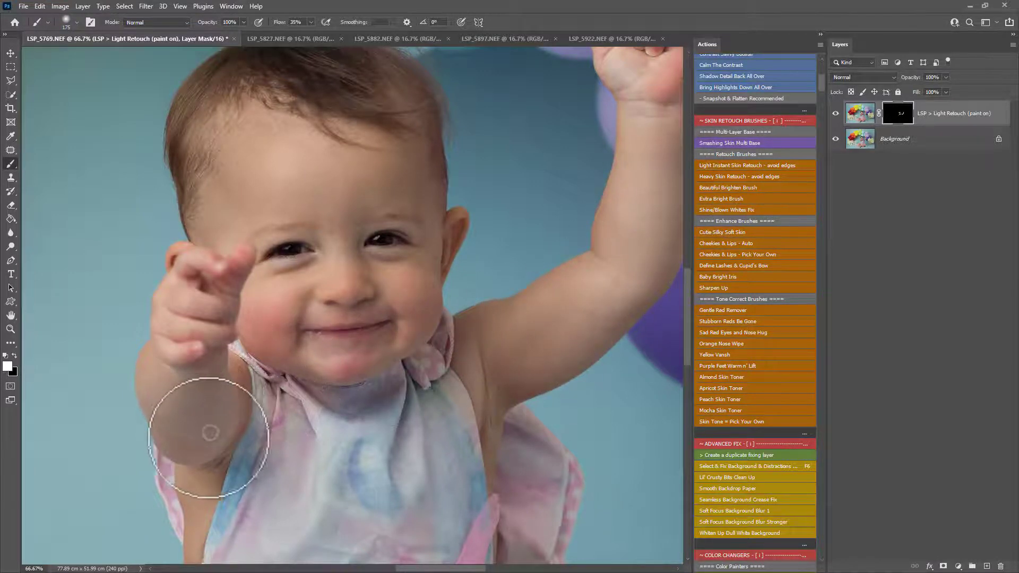
key("bracketleft")
key("bracketleft")
key("bracketleft")
key("bracketleft")
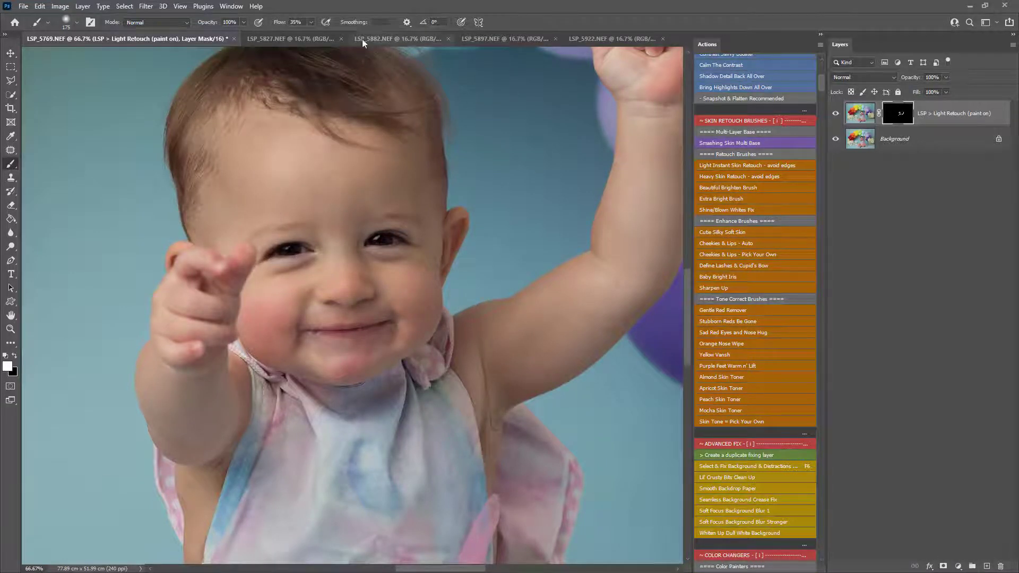
Compare the other four opened balloon photos with LSP_5769.NEF, returning to LSP_5769.NEF in full view
left_click(318, 41)
left_click(388, 43)
left_click(524, 41)
left_click(612, 39)
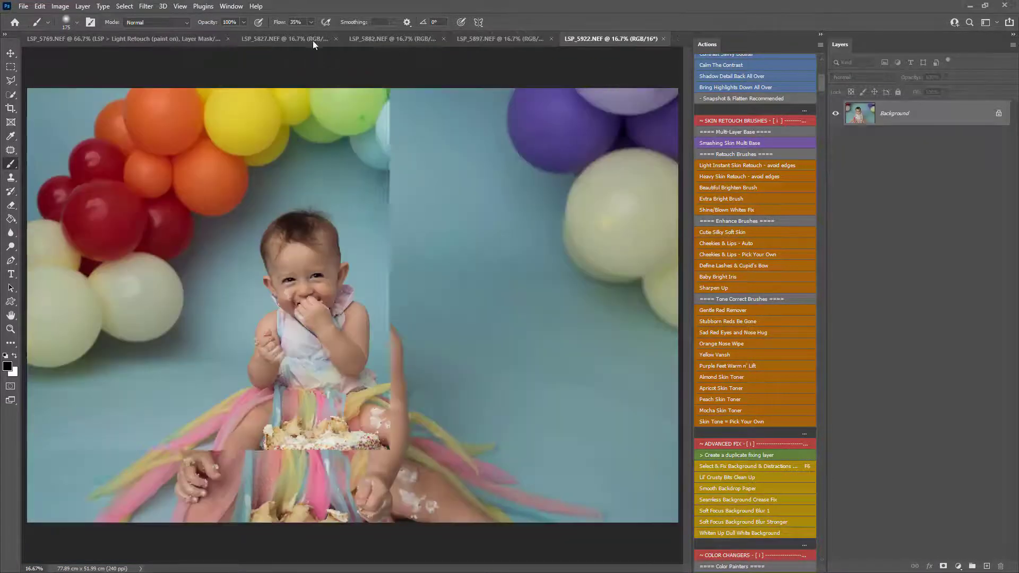
left_click(175, 37)
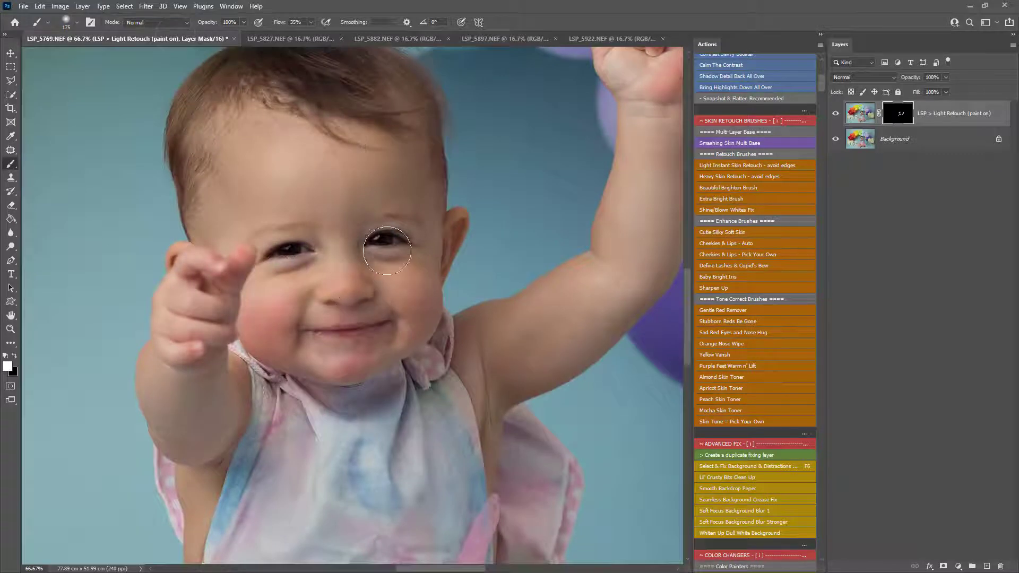
key("z")
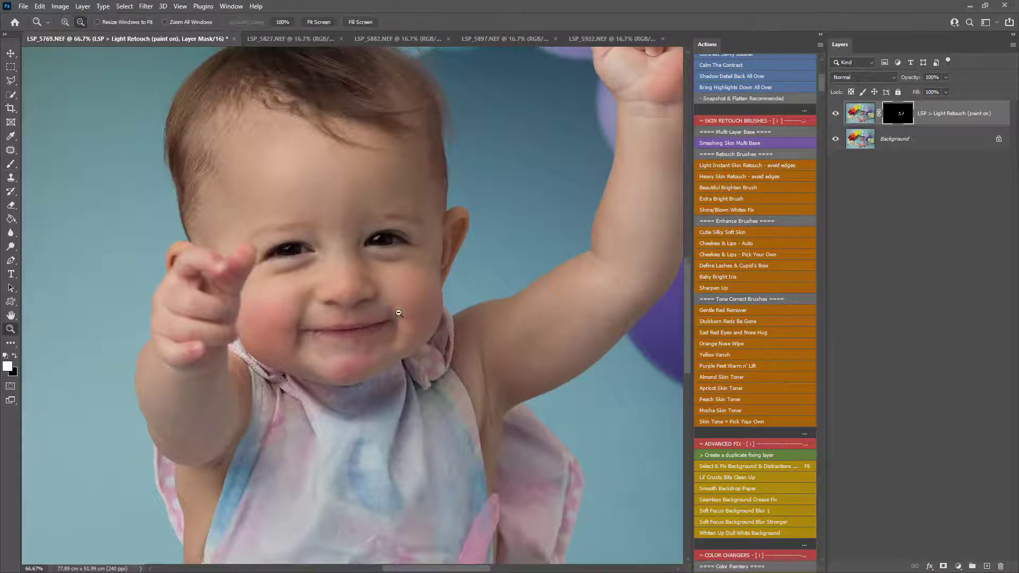
left_click(324, 47, "alt")
left_click(324, 47, "alt")
left_click(324, 47, "alt")
left_click(324, 47, "alt")
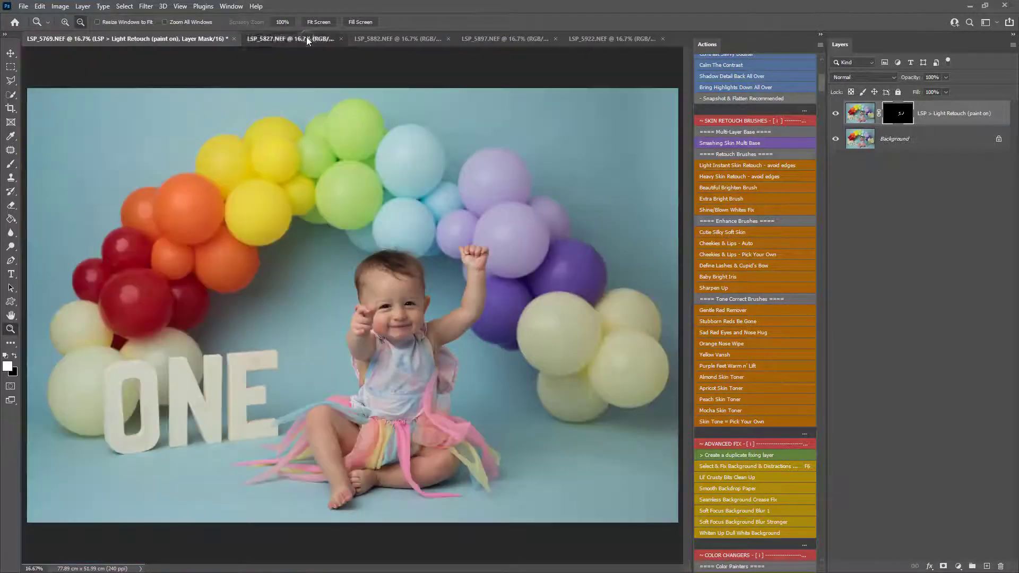
left_click(324, 46)
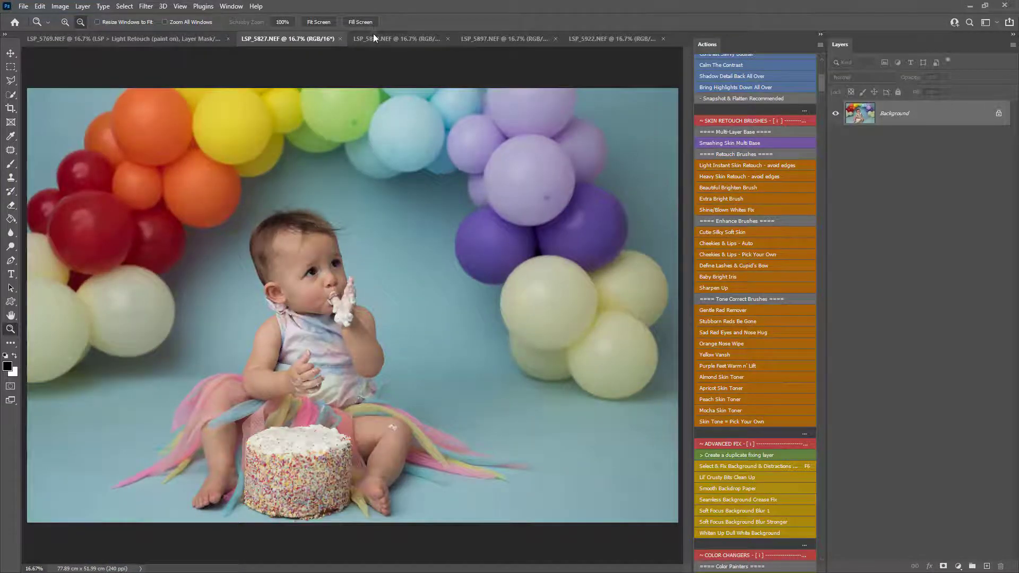
left_click(374, 38)
left_click(620, 38)
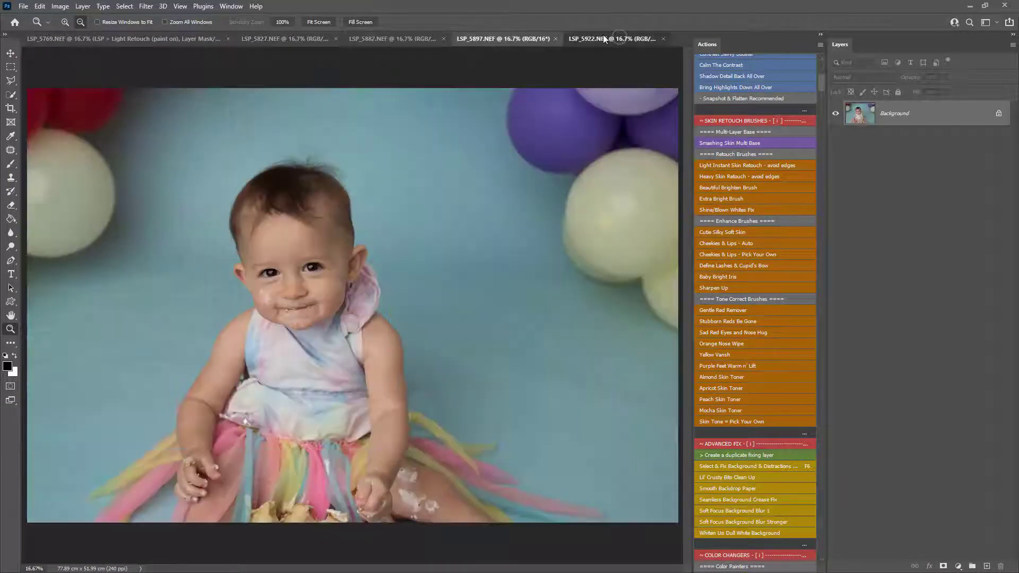
left_click(139, 38)
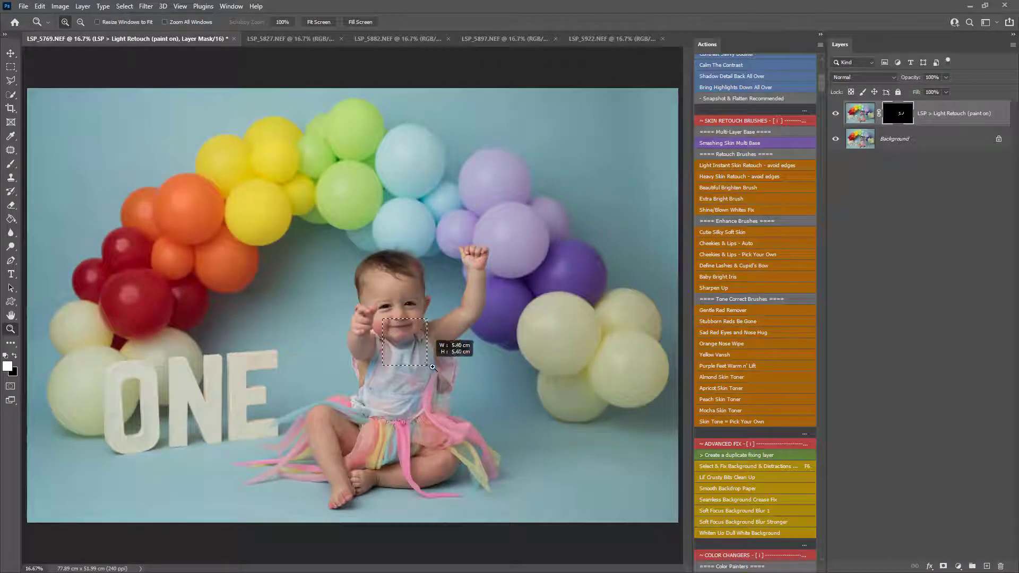
left_click(366, 310)
left_click(368, 312, "alt")
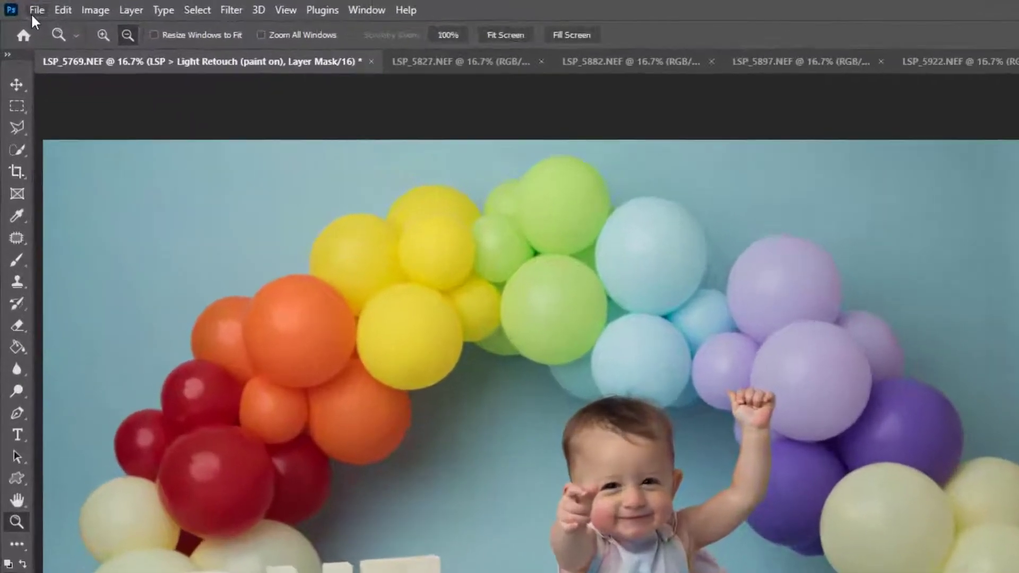
Batch-run the "Contrast Savvy Booster" action on all opened files with destination None, and check the result on each photo
left_click(24, 6)
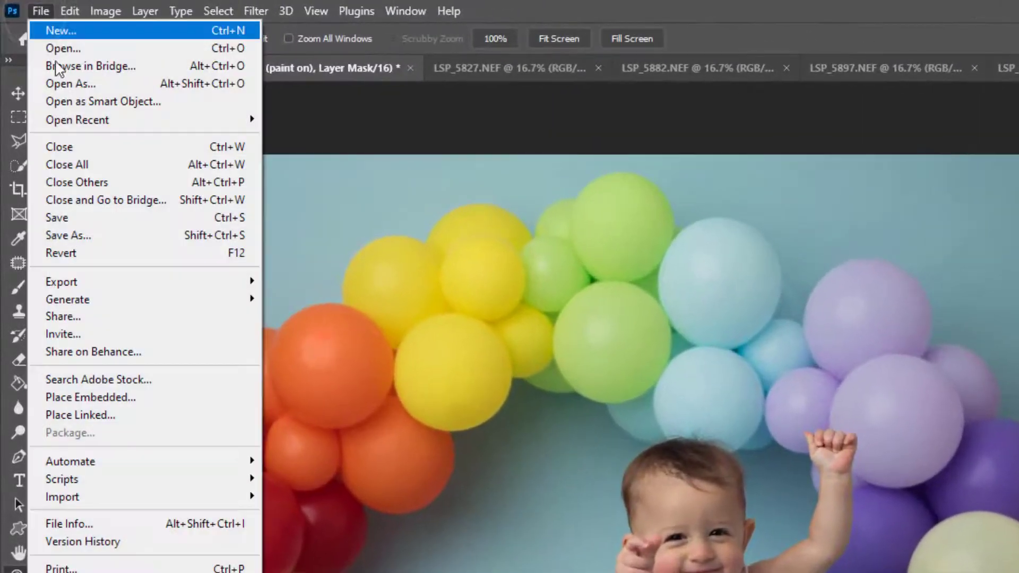
mouse_move(107, 276)
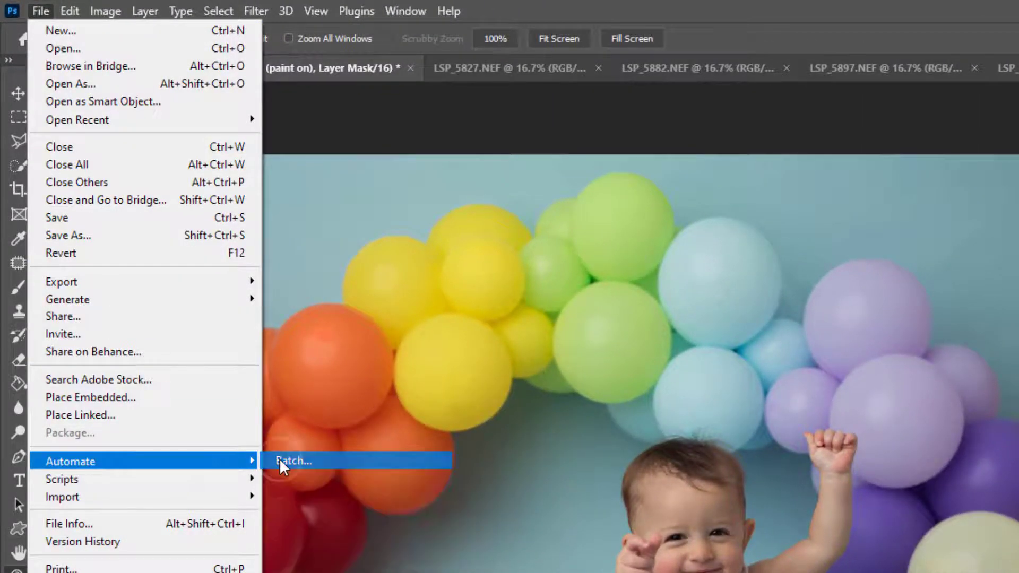
left_click(279, 459)
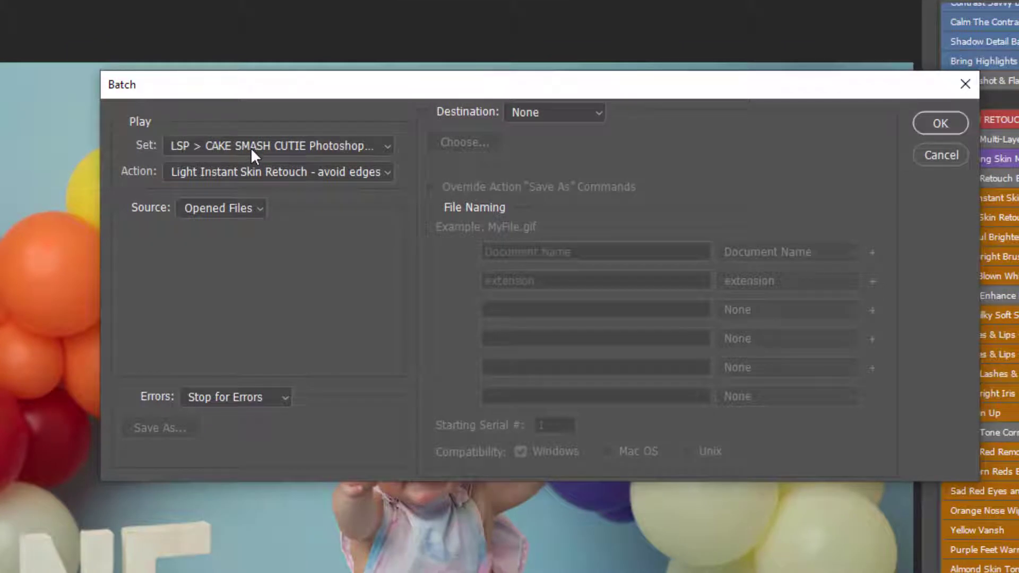
left_click(258, 173)
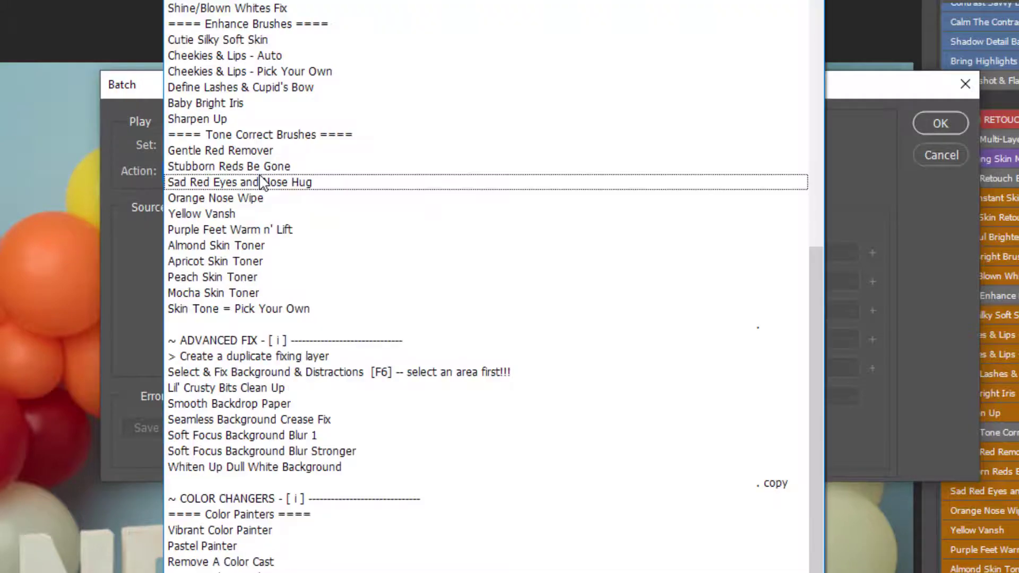
scroll(387, 233, "up", 4)
scroll(387, 233, "up", 9)
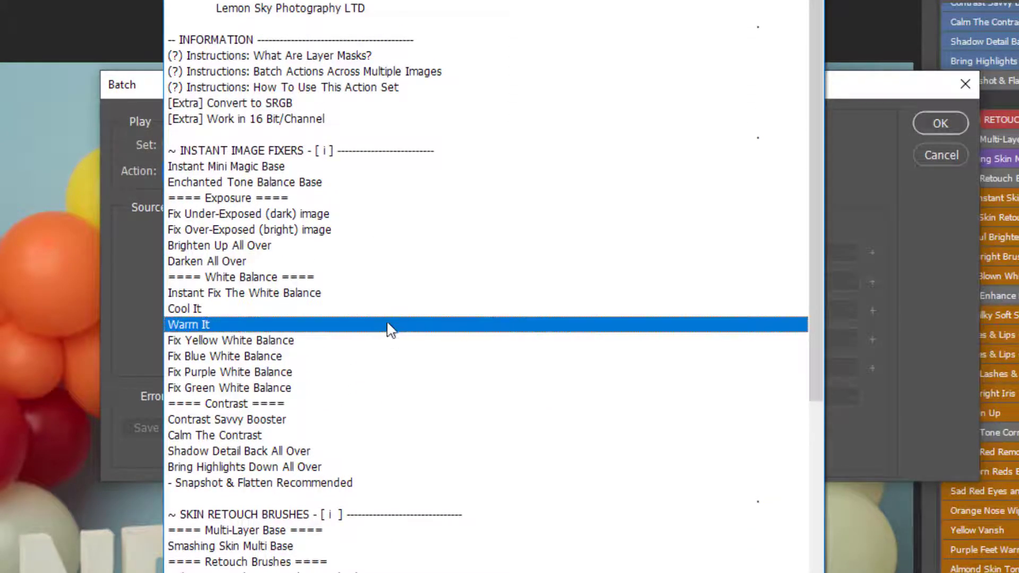
left_click(341, 420)
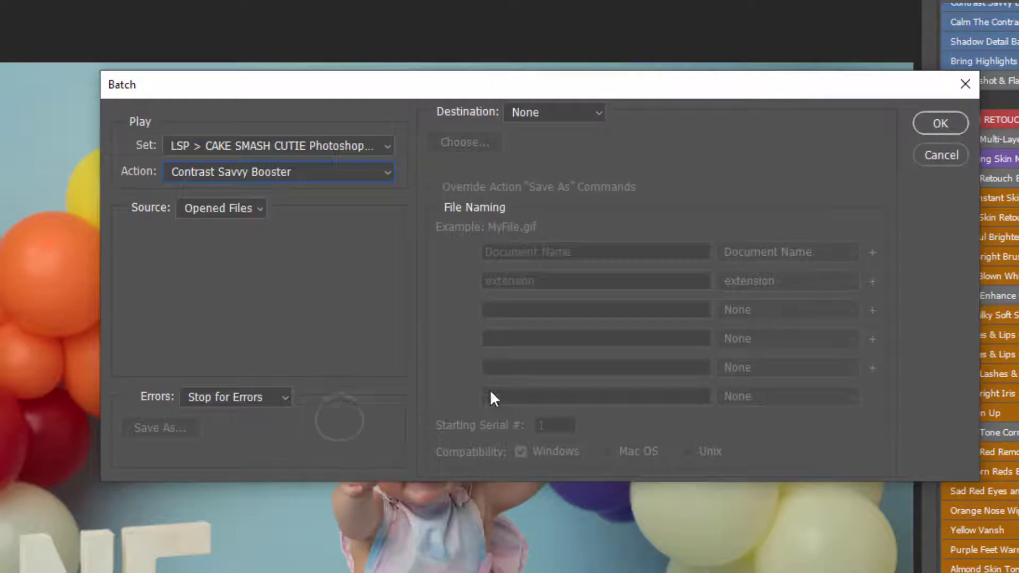
left_click(944, 120)
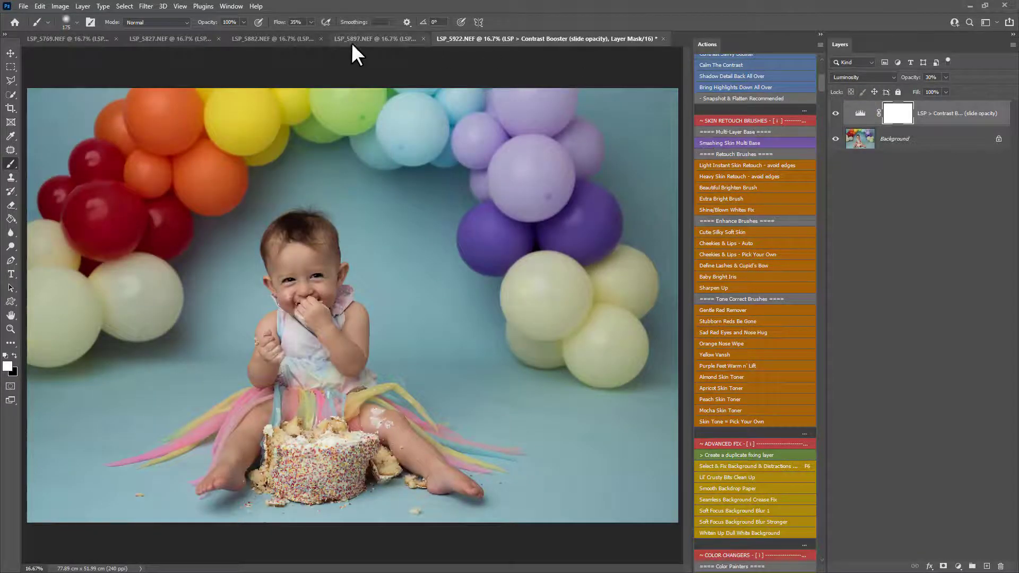
left_click(365, 42)
left_click(293, 37)
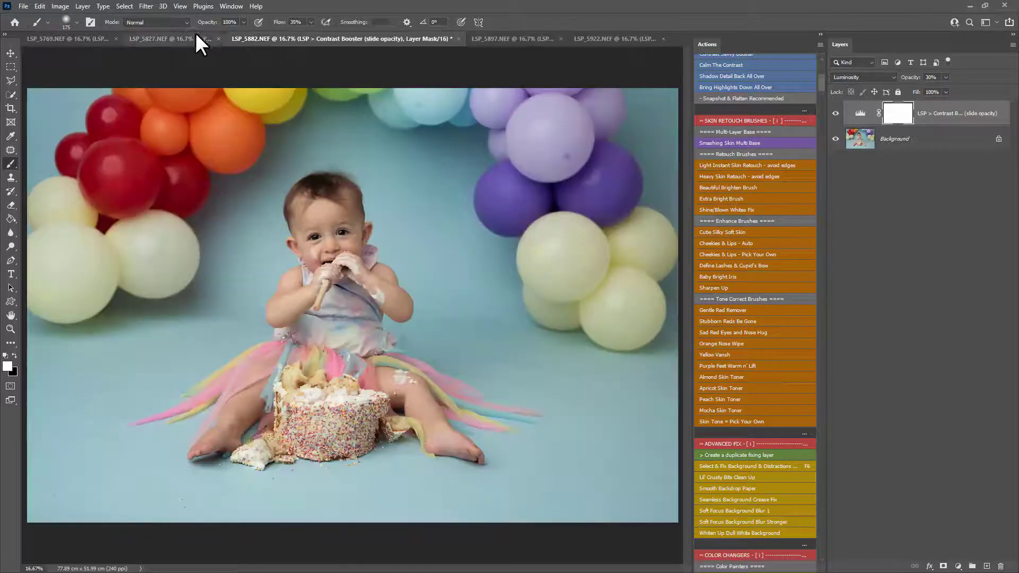
left_click(162, 38)
left_click(96, 38)
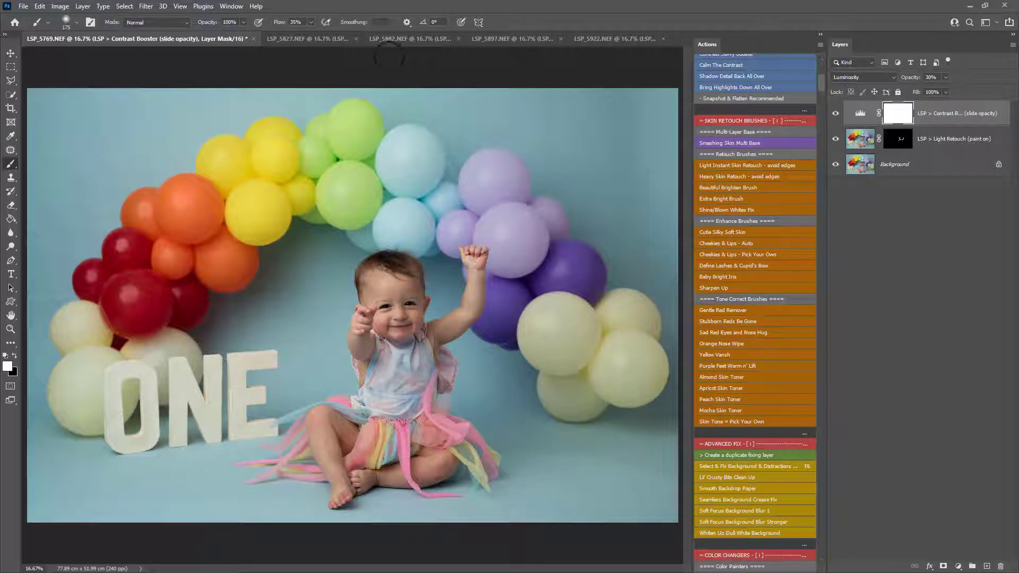
Batch-run the "Beautiful Brighten Brush" action on all opened files with destination None
left_click(26, 7)
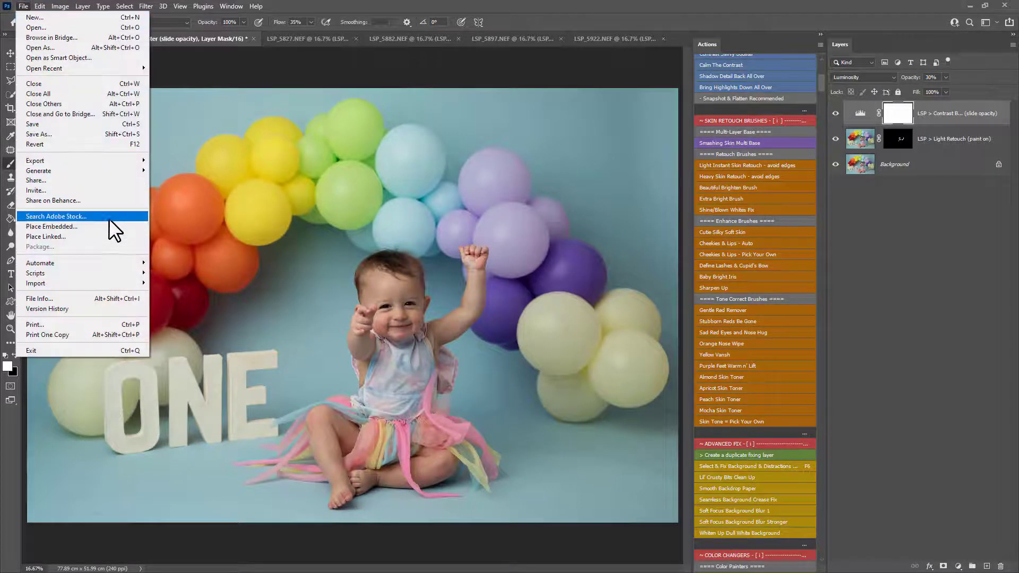
mouse_move(107, 260)
left_click(183, 263)
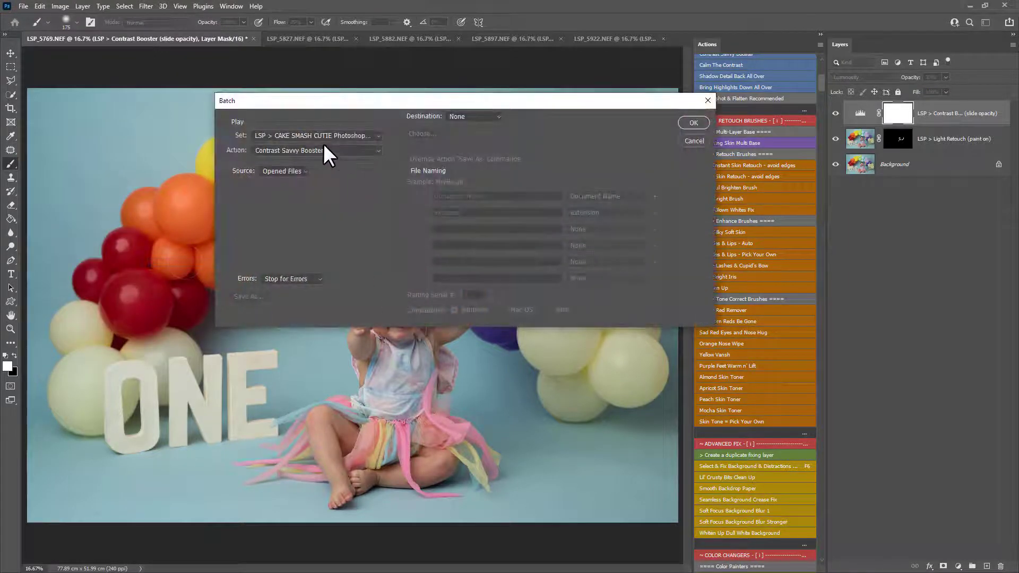
left_click(310, 151)
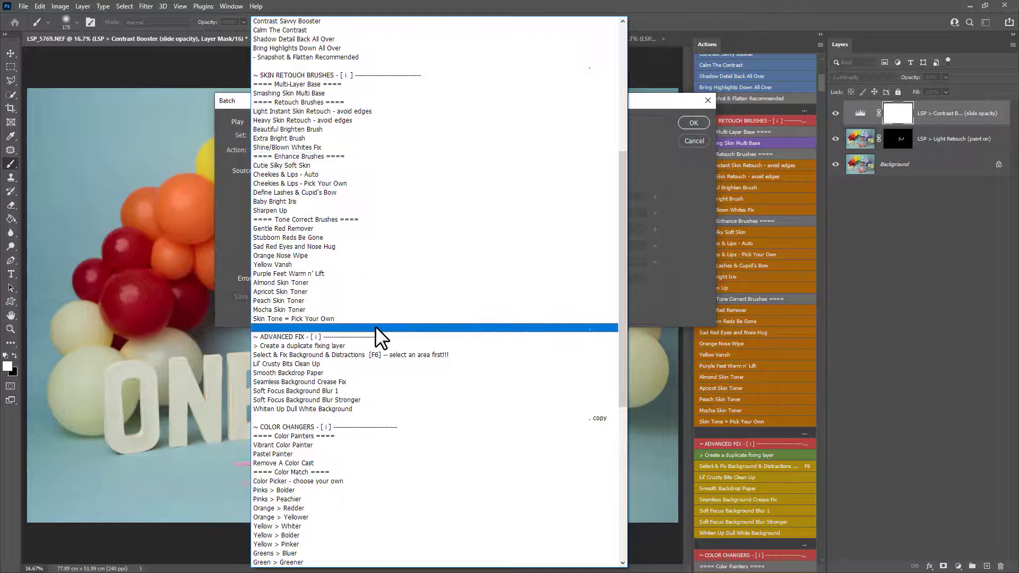
left_click(329, 130)
left_click(696, 123)
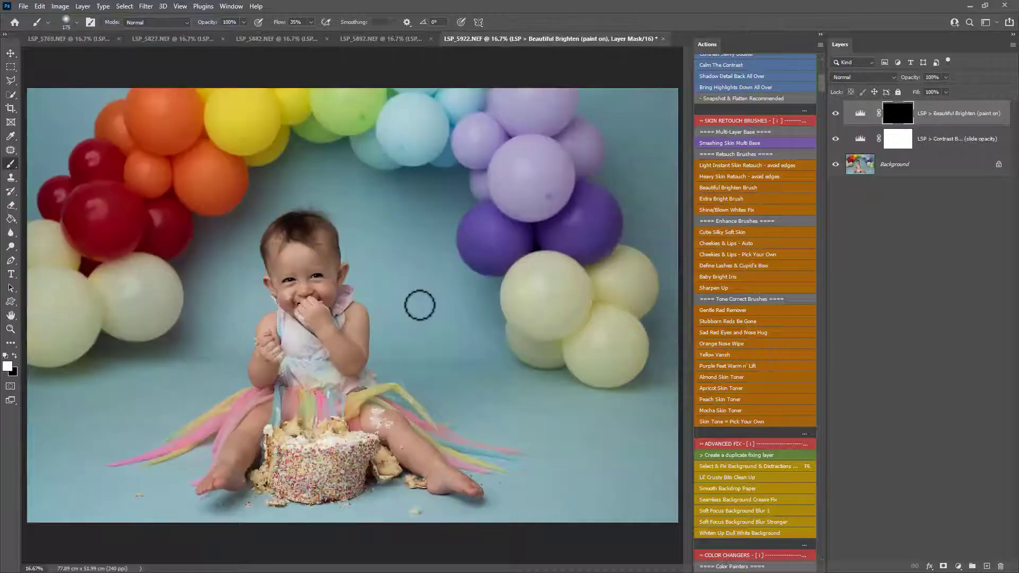
Enlarge the brush and paint the Beautiful Brighten effect over the baby and cake in LSP_5922.NEF
key("bracketright")
key("bracketright")
key("bracketright")
key("bracketright")
key("bracketright")
key("bracketright")
key("bracketright")
key("bracketright")
key("bracketright")
key("bracketright")
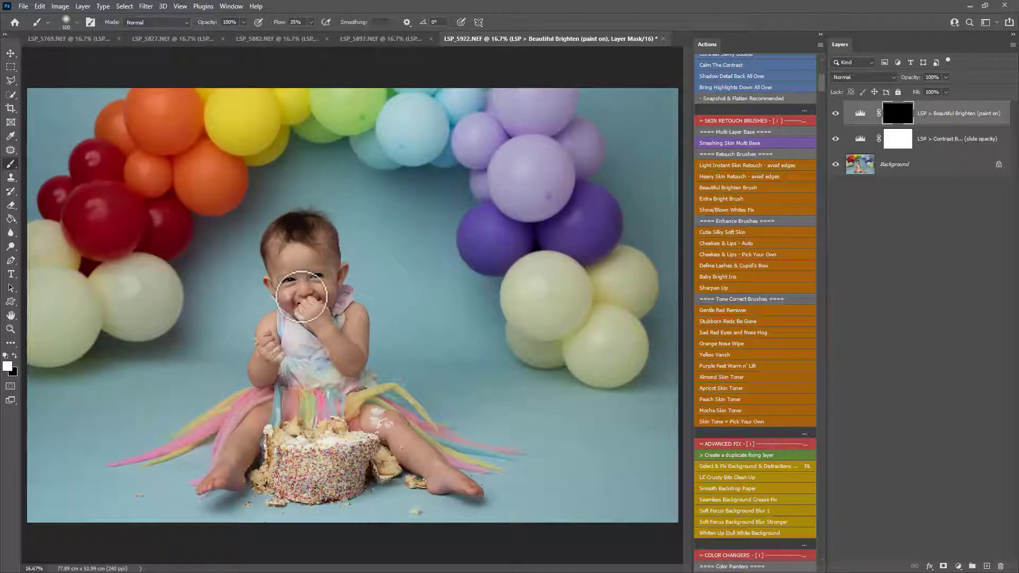
mouse_move(304, 278)
left_mouse_down()
mouse_move(296, 303)
mouse_move(298, 287)
mouse_move(321, 318)
mouse_move(282, 368)
mouse_move(298, 452)
left_mouse_up()
Paint the Beautiful Brighten effect over the baby and cake in LSP_5897.NEF, LSP_5882.NEF and LSP_5827.NEF
left_click(389, 40)
mouse_move(398, 296)
left_mouse_down()
mouse_move(315, 250)
mouse_move(290, 279)
mouse_move(285, 258)
mouse_move(309, 372)
mouse_move(253, 383)
mouse_move(303, 345)
mouse_move(297, 451)
left_mouse_up()
left_click(317, 40)
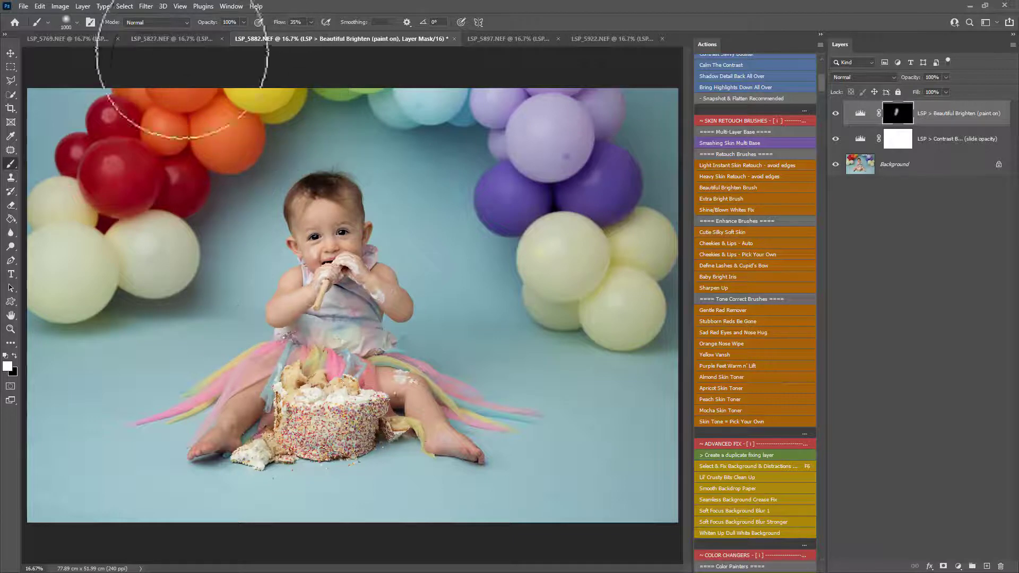
left_click(172, 39)
mouse_move(301, 253)
left_mouse_down()
mouse_move(313, 327)
mouse_move(297, 270)
mouse_move(309, 286)
mouse_move(294, 387)
mouse_move(276, 435)
left_mouse_up()
Paint the Beautiful Brighten effect over the baby in LSP_5769.NEF with the brush reduced to 800
left_click(75, 39)
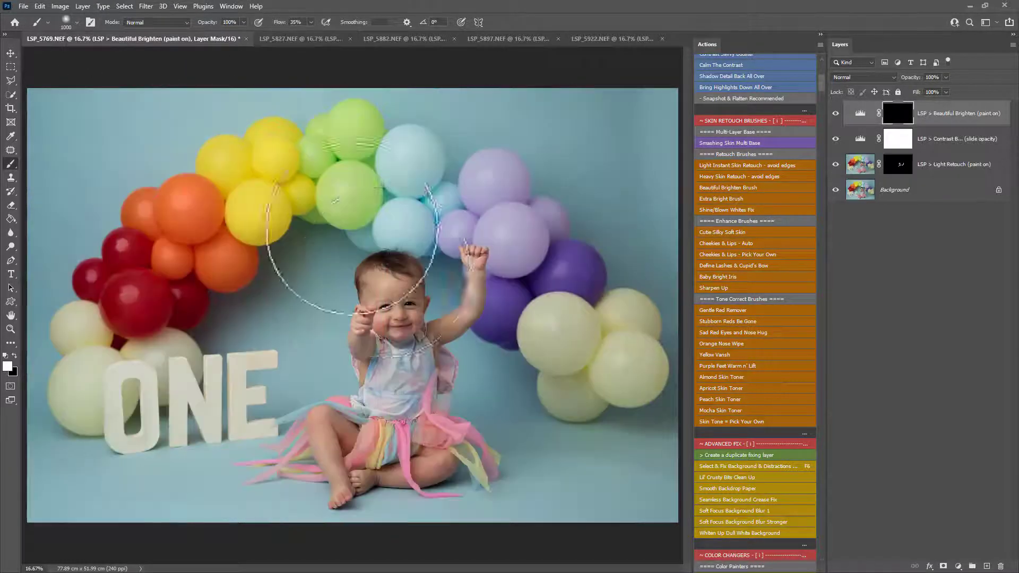
key("bracketleft")
key("bracketleft")
mouse_move(375, 330)
left_mouse_down()
mouse_move(387, 342)
mouse_move(398, 296)
mouse_move(364, 405)
mouse_move(344, 432)
mouse_move(405, 437)
mouse_move(408, 449)
mouse_move(398, 441)
left_mouse_up()
Review the painted brightening on the other opened photos, returning to LSP_5769.NEF
left_click(399, 39)
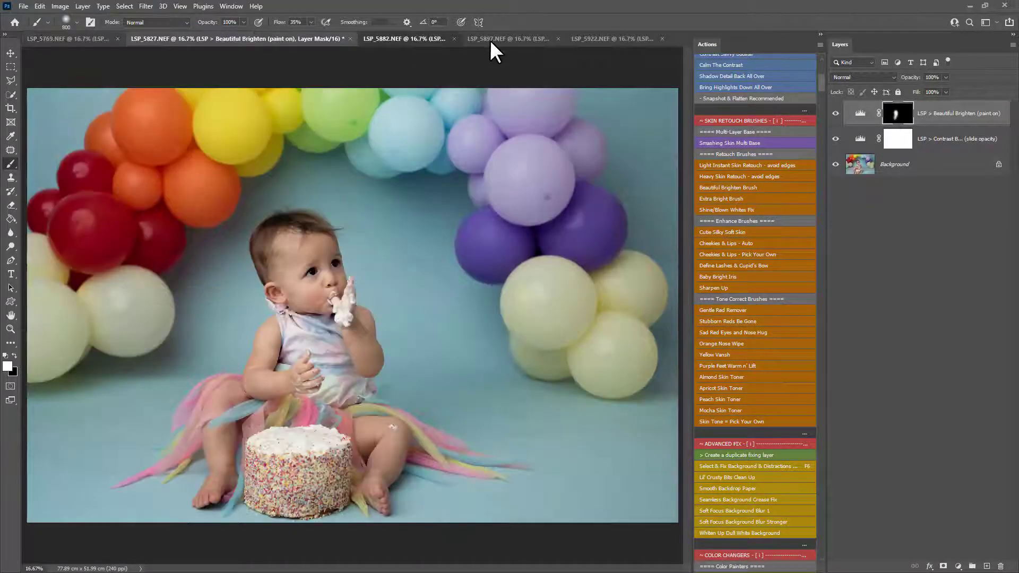
left_click(494, 39)
left_click(596, 39)
left_click(288, 38)
left_click(175, 39)
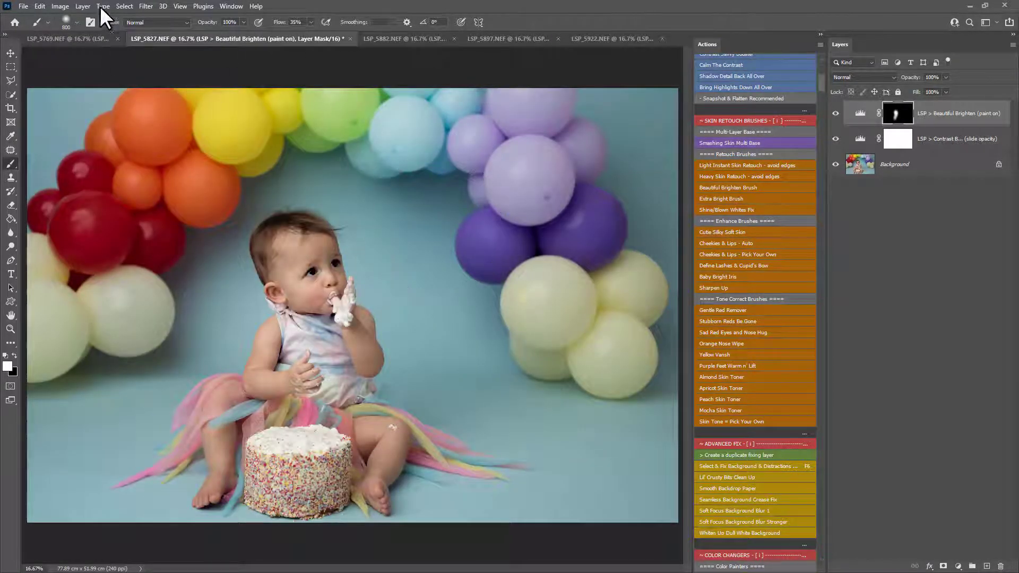
left_click(68, 39)
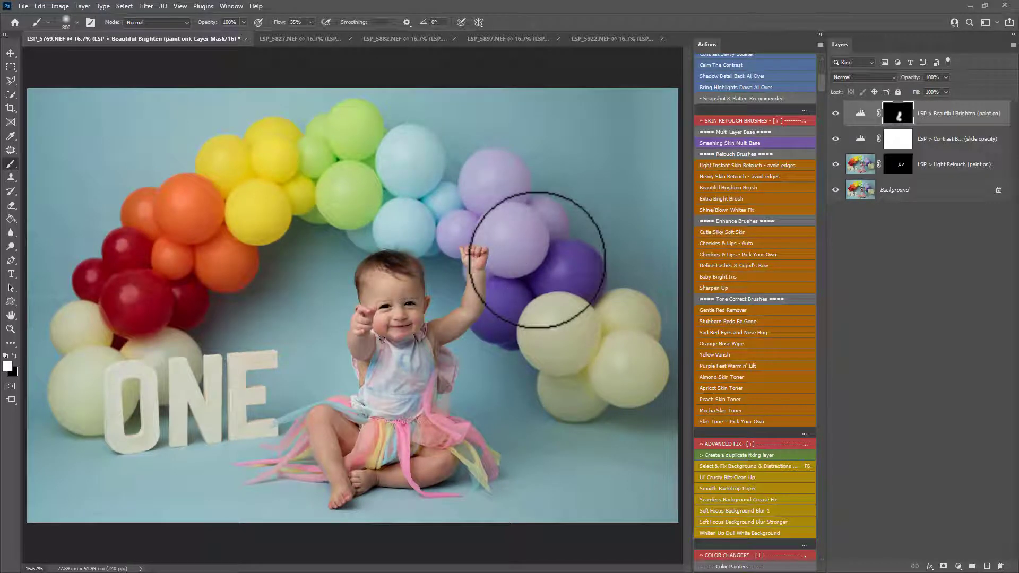
Save all five retouched balloon photos, from LSP_5769 through LSP_5922
key("ctrl+s")
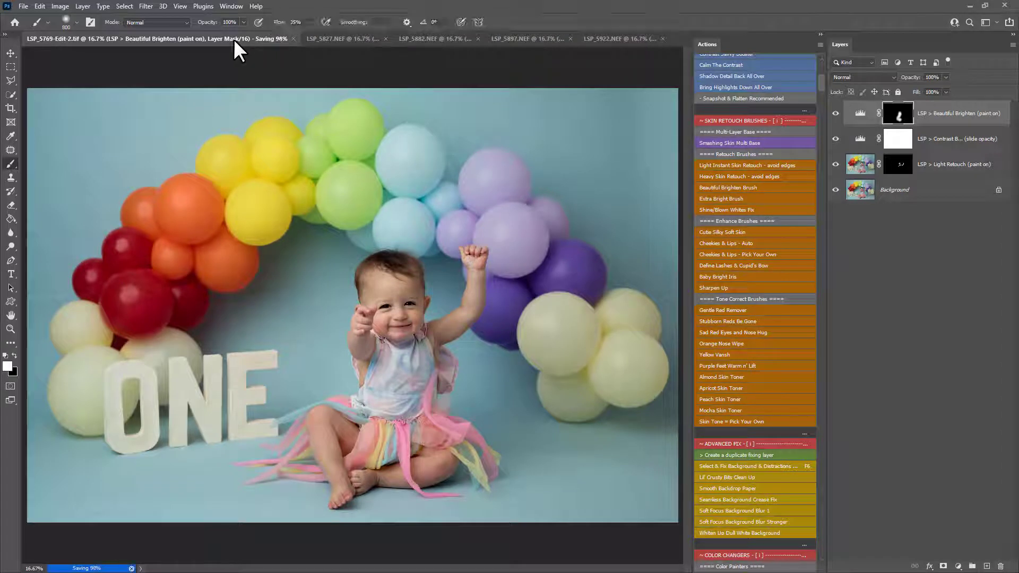
left_click(255, 38)
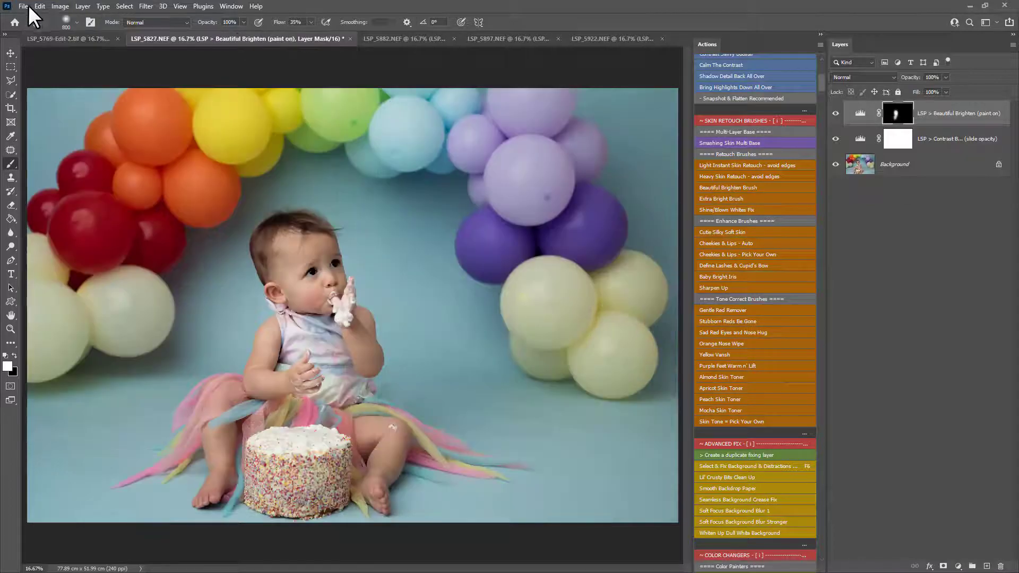
left_click(23, 6)
left_click(58, 127)
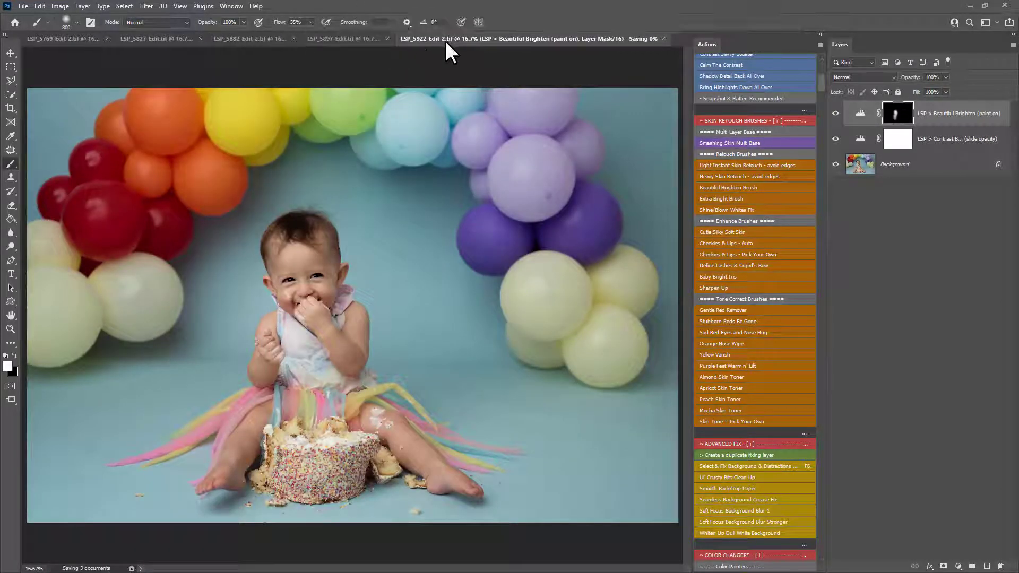
left_click(348, 40)
key("ctrl+s")
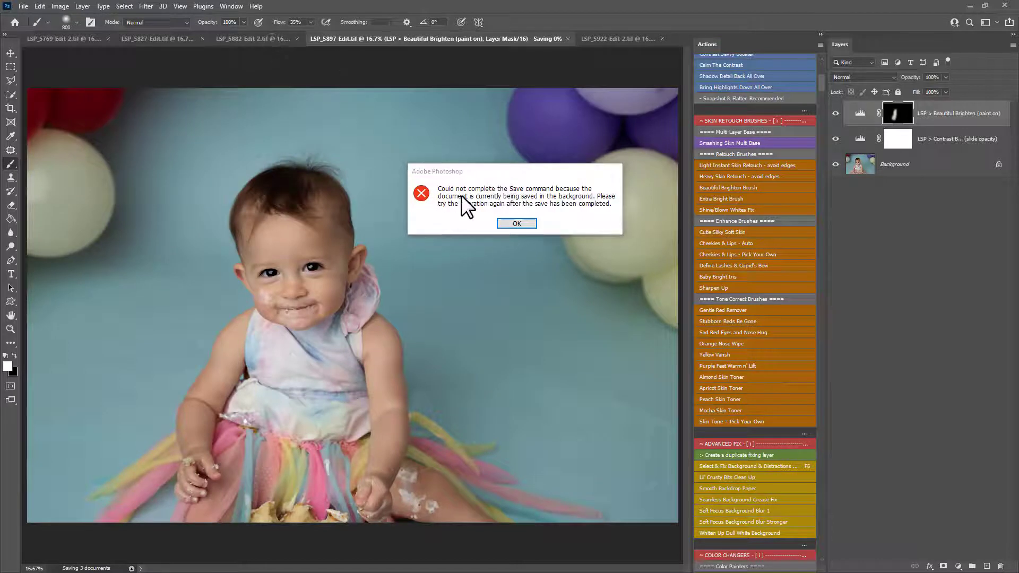
left_click(512, 224)
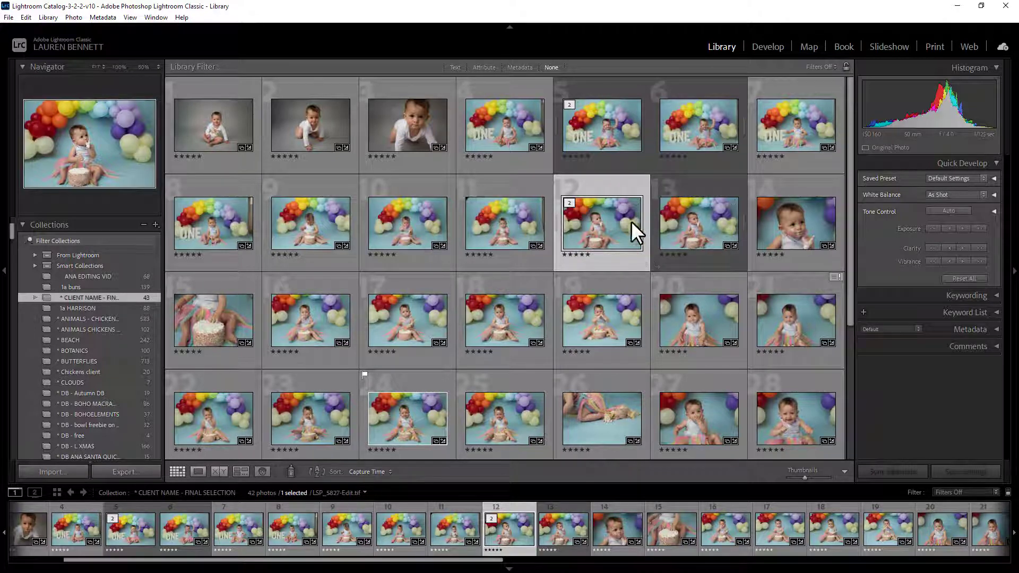
In Lightroom Classic, compare the retouched LSP_5827-Edit.tif with its original NEF, and view LSP_5769-Edit-2.tif
left_click(692, 218)
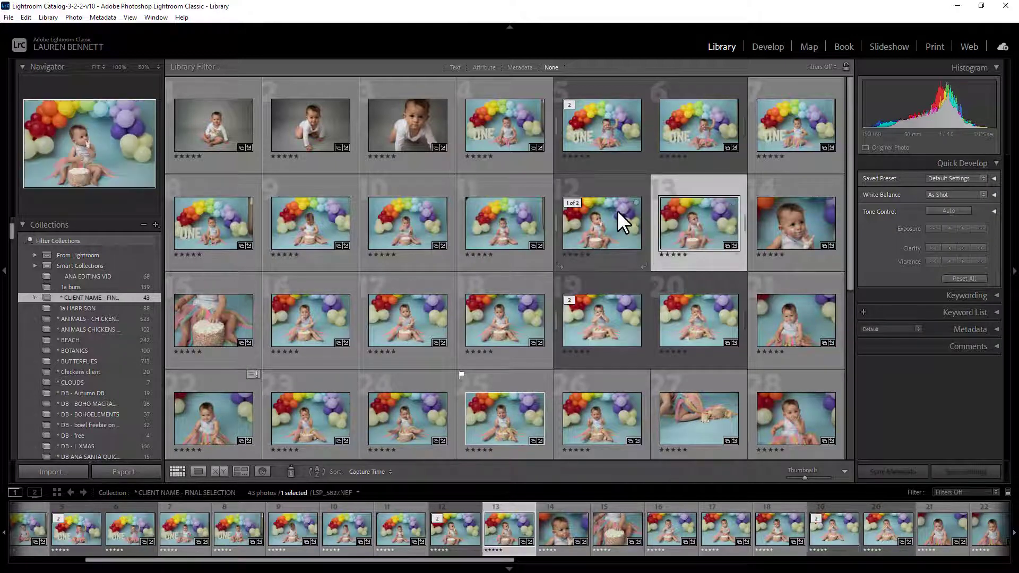
left_click(613, 220)
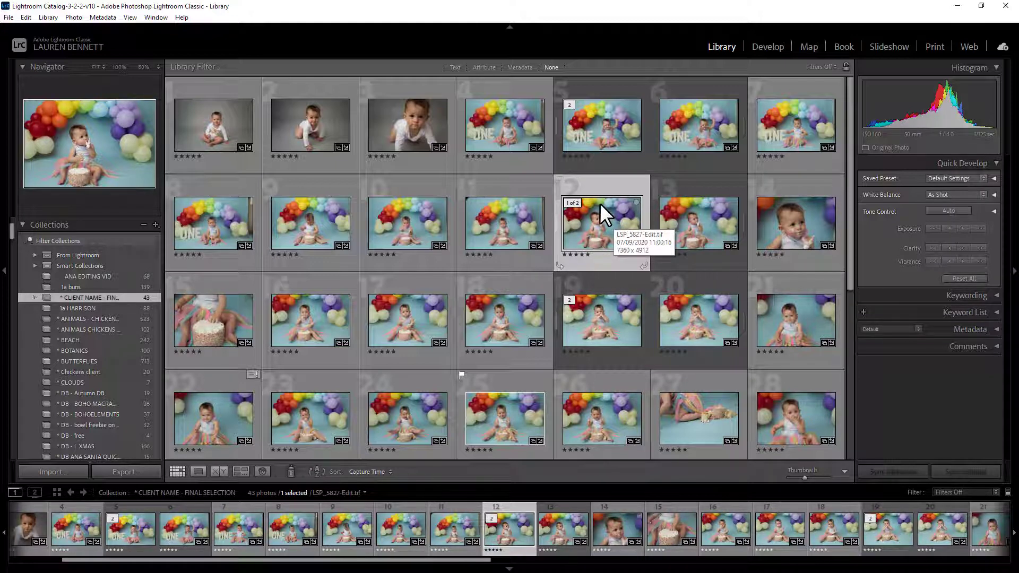
left_click(590, 121)
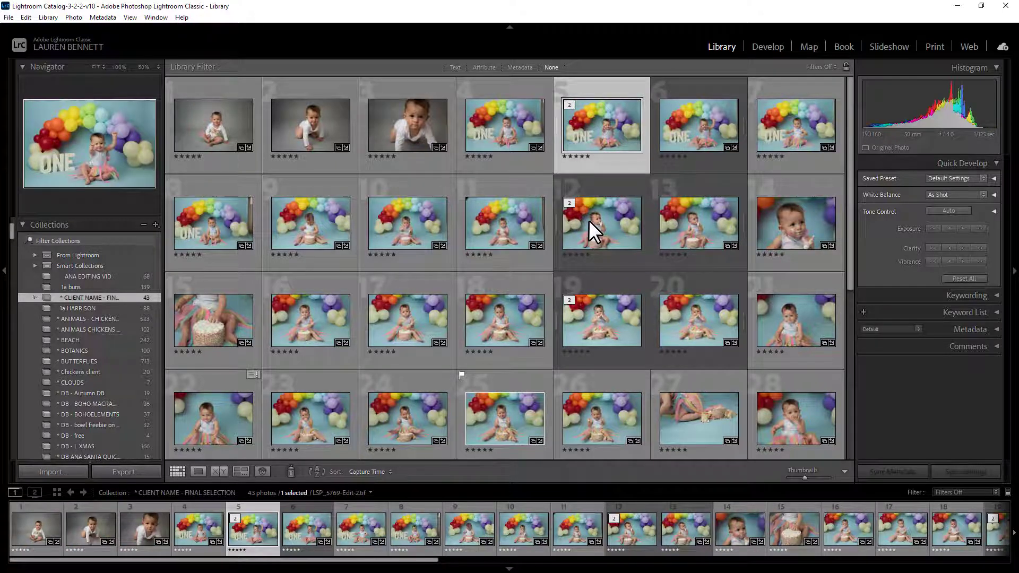
left_click(588, 226, "ctrl")
left_click(597, 311)
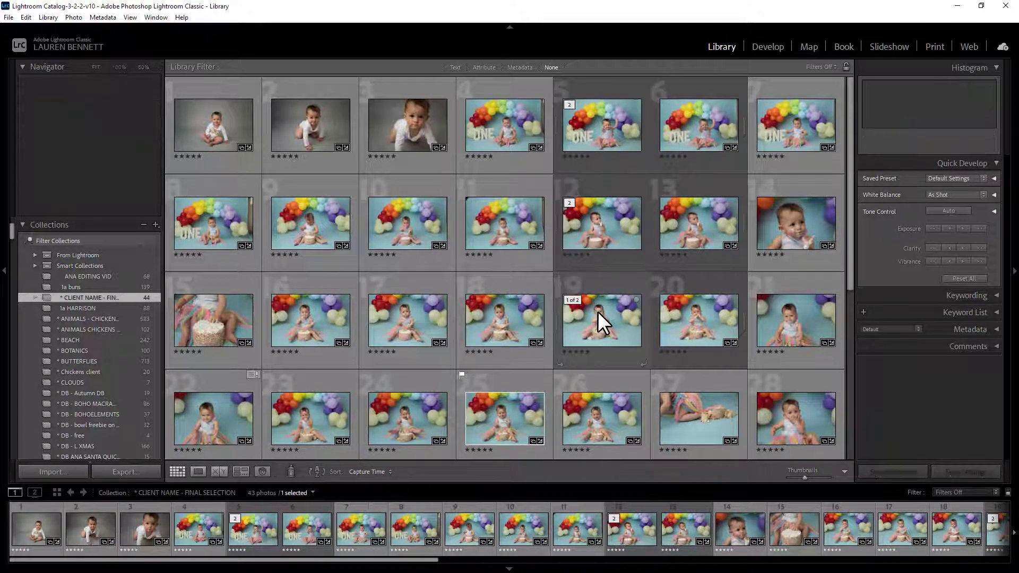
left_click(588, 129)
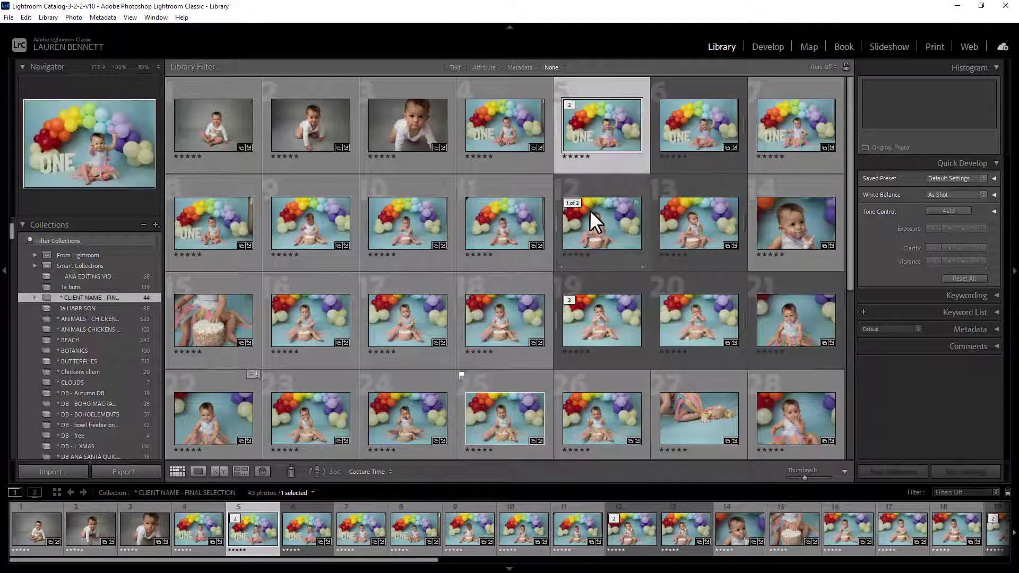
left_click(591, 216, "ctrl")
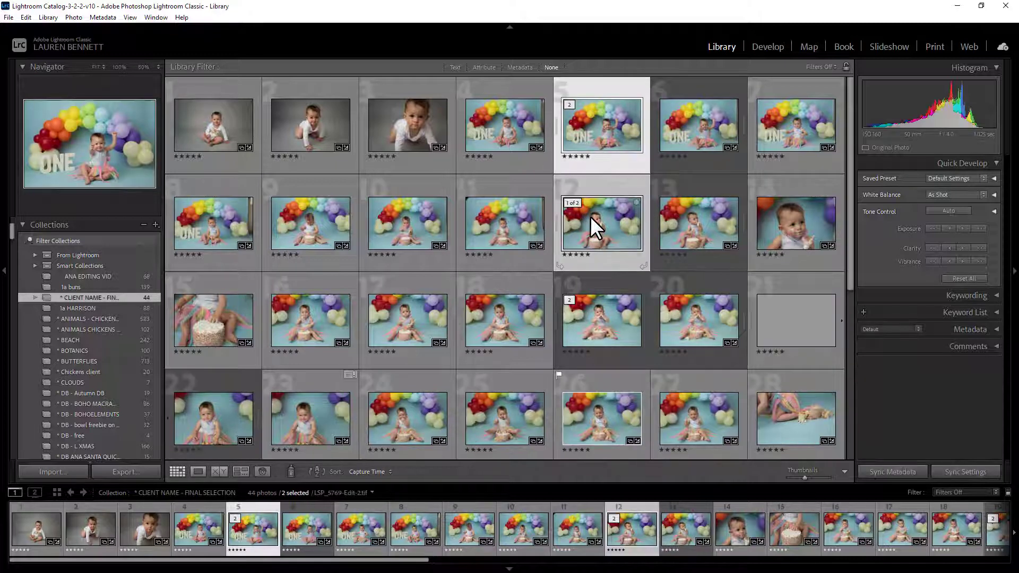
left_click(589, 329, "ctrl")
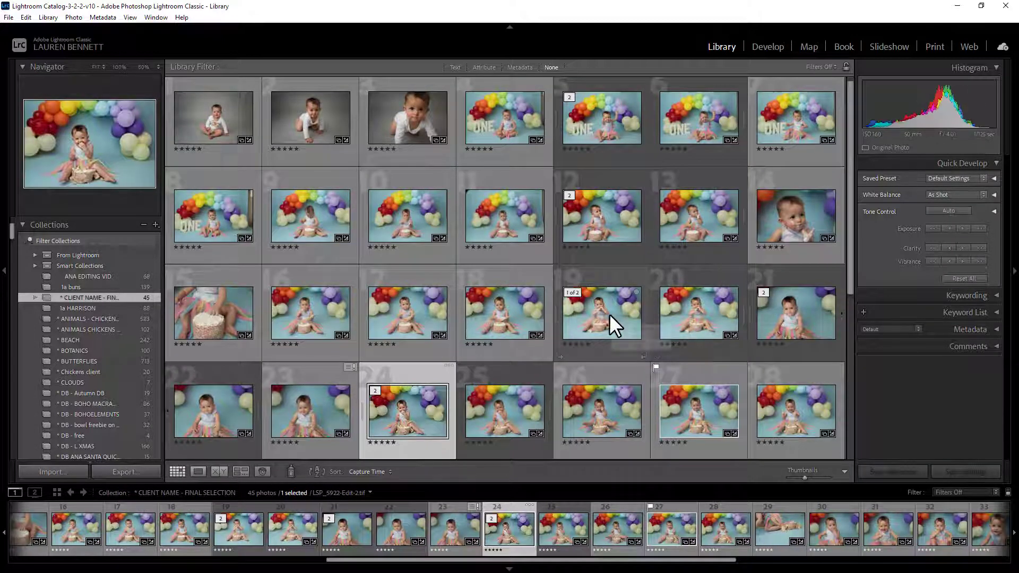
Select the five retouched TIF copies together, assign them the yellow color label, and deselect them
left_click(609, 314, "ctrl")
left_click(792, 307, "ctrl")
left_click(624, 278, "ctrl")
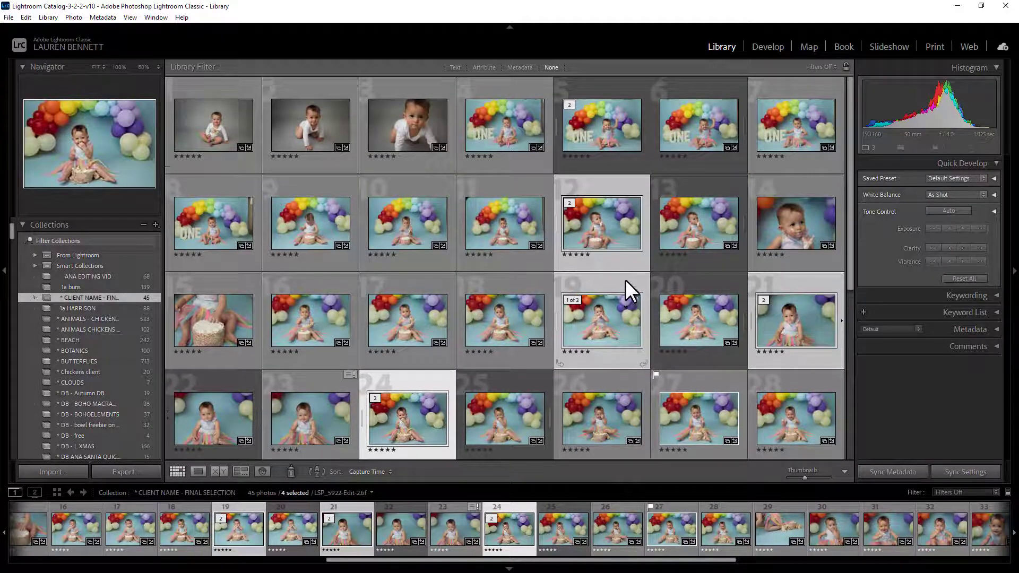
scroll(626, 280, "up", 1)
left_click(594, 127, "ctrl")
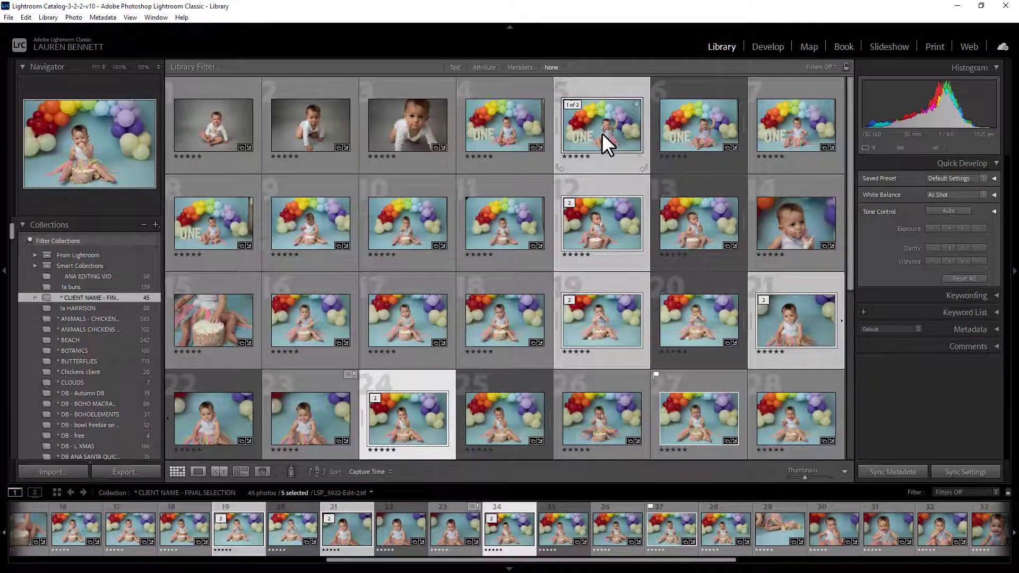
right_click(602, 133)
mouse_move(676, 322)
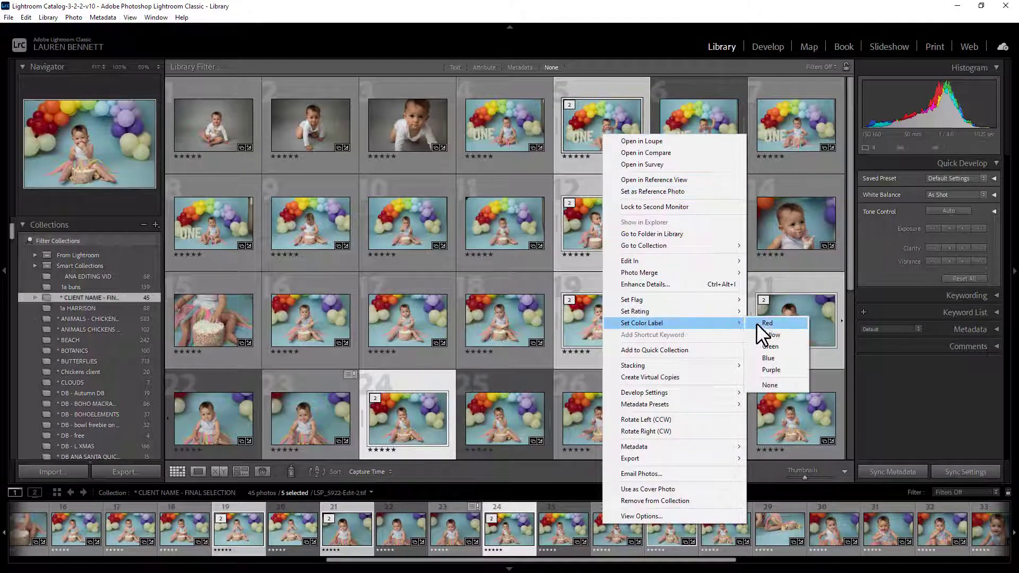
left_click(770, 334)
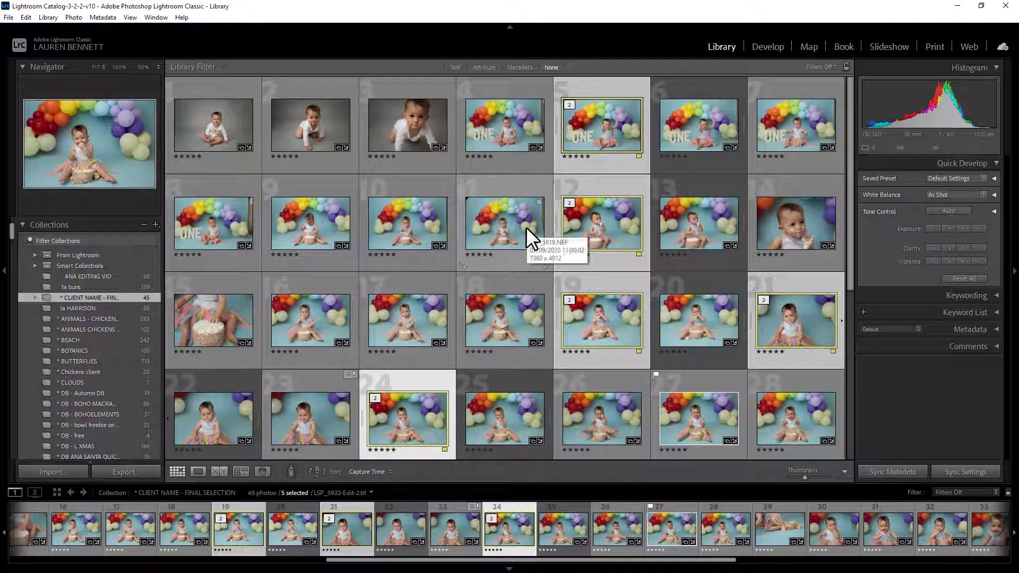
key("ctrl+d")
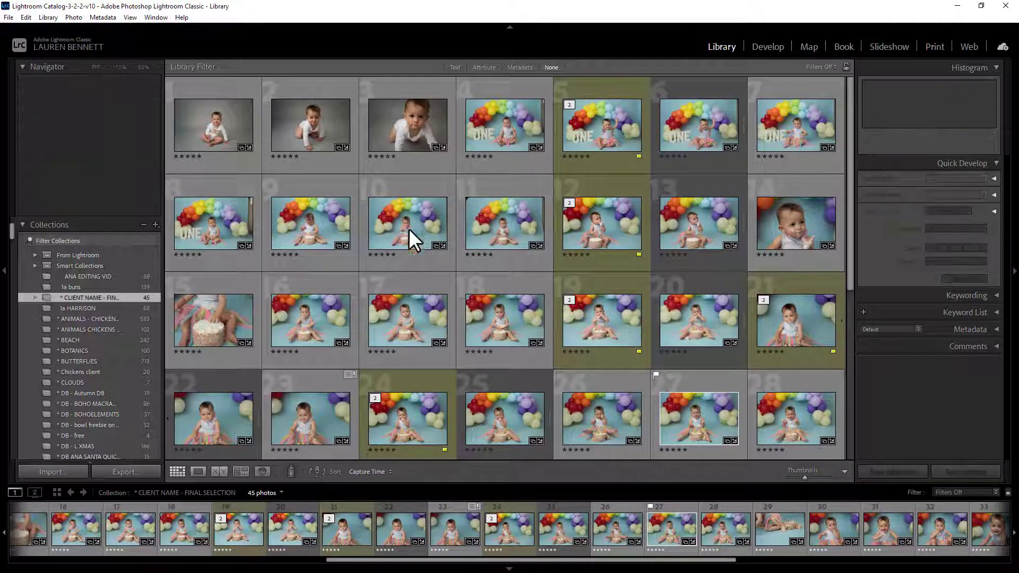
Develop LSP_5769-Edit-2.tif with contrast +12, highlights +30, blacks +19, texture +19 and dehaze -2, keeping exposure at 0
left_click(622, 129)
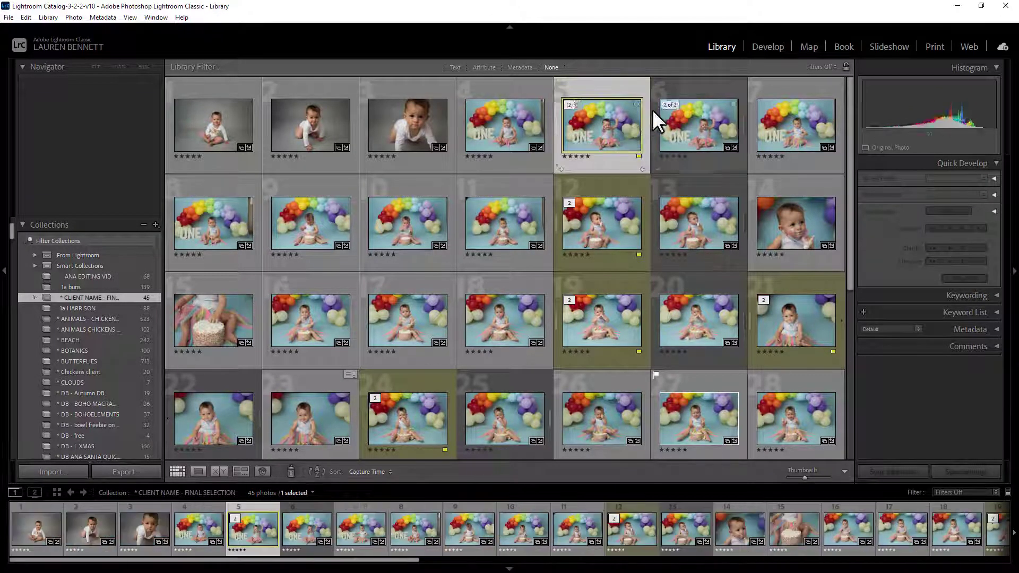
left_click(770, 49)
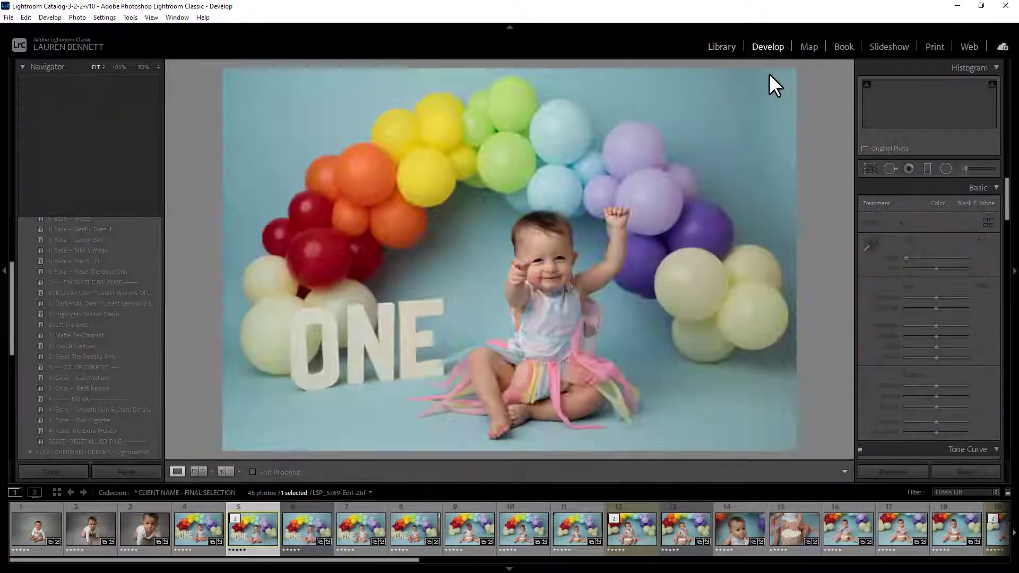
left_click_drag(937, 310, 942, 357)
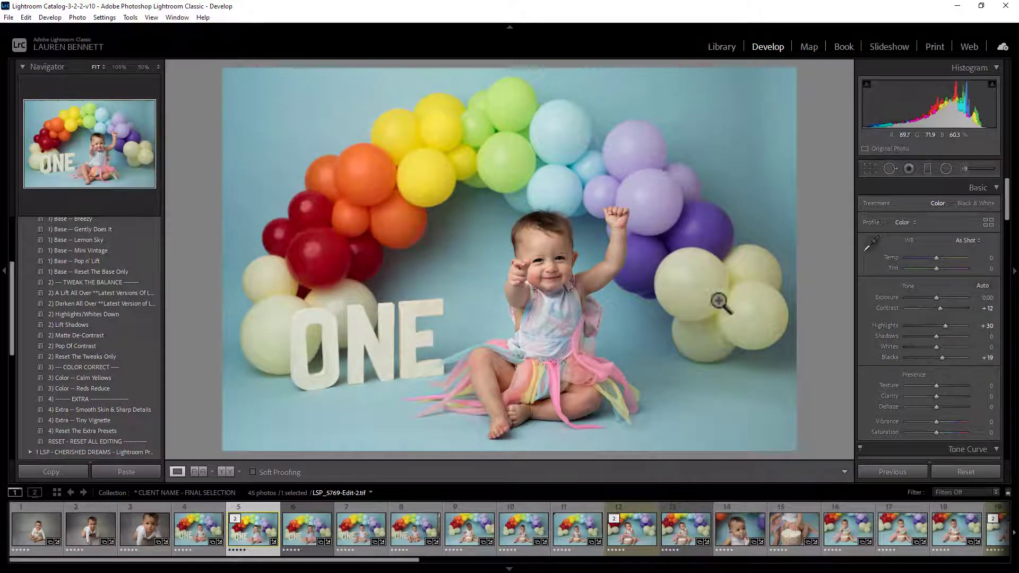
left_click_drag(932, 295, 935, 298)
double_click(934, 298)
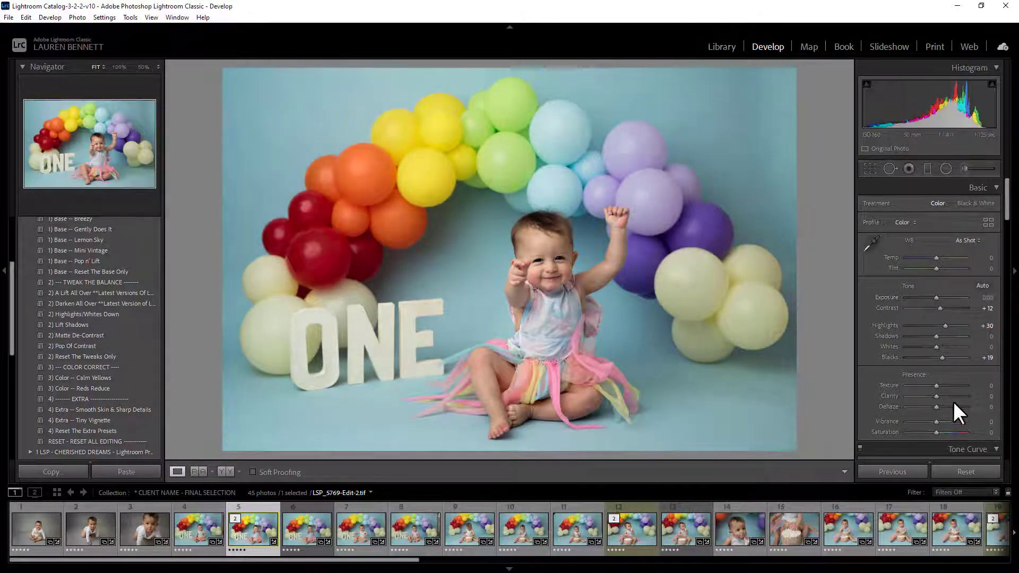
left_click_drag(935, 383, 935, 406)
left_click(721, 47)
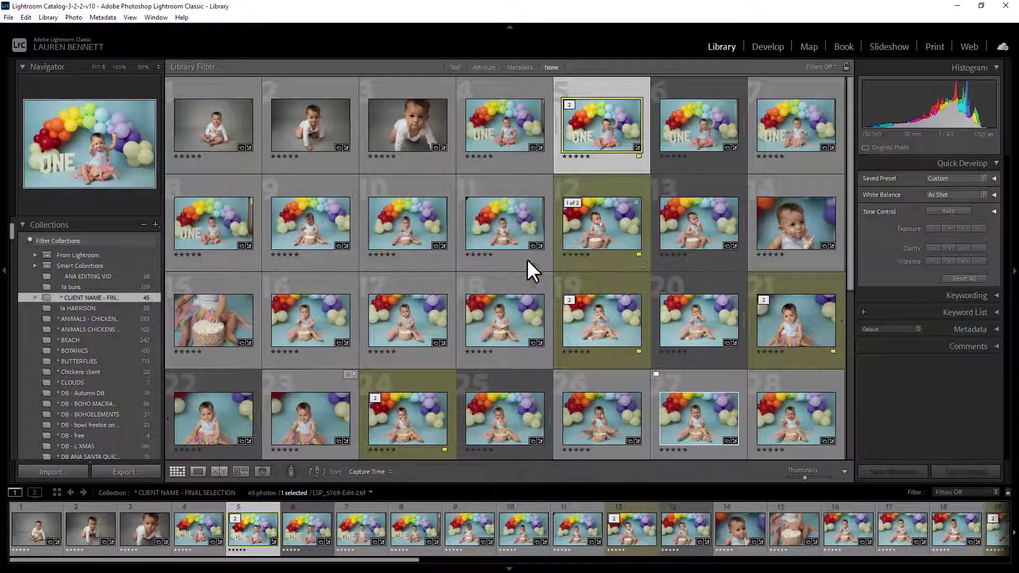
Paint the "LSP - Clarity & Attention" adjustment brush over the baby's outfit, face and hand, and return to the Library grid
left_click(765, 51)
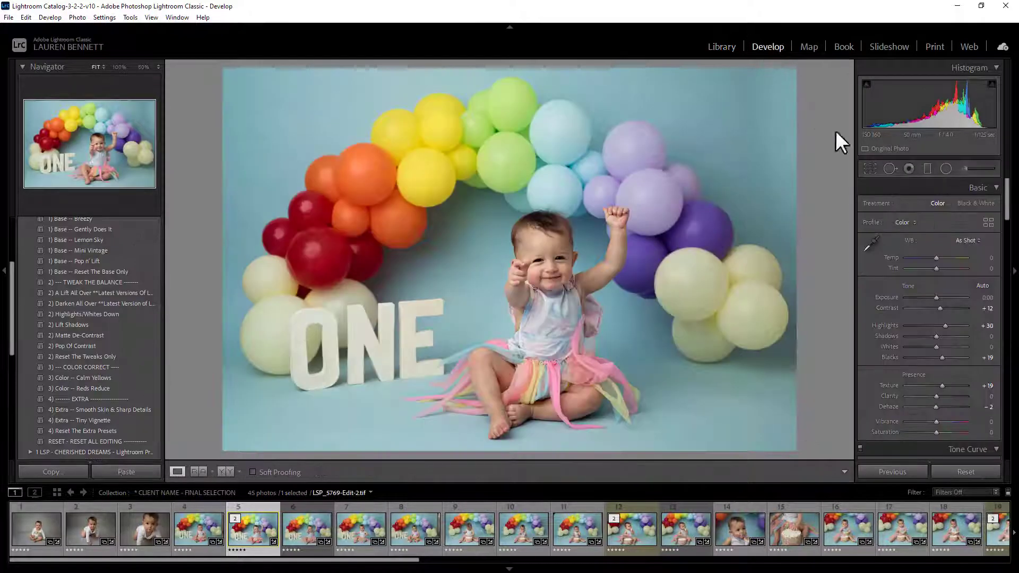
left_click(965, 170)
left_click(914, 208)
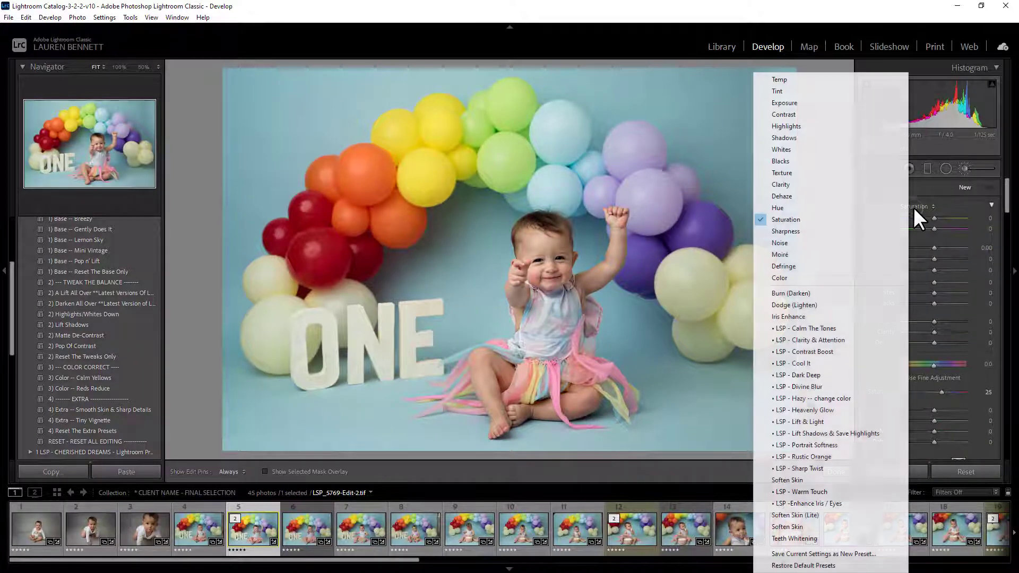
left_click(849, 340)
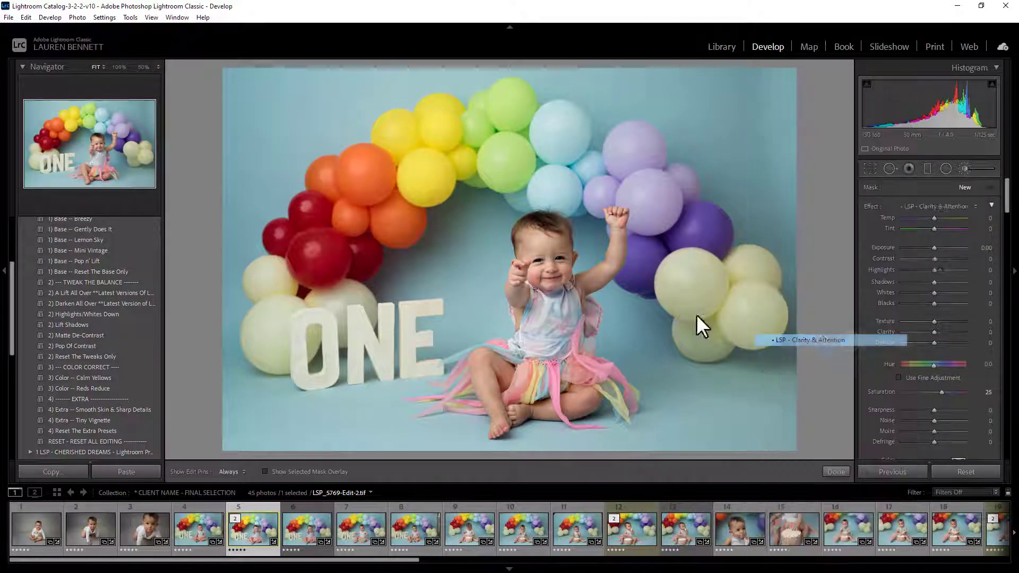
mouse_move(554, 300)
left_mouse_down()
mouse_move(554, 278)
mouse_move(548, 331)
mouse_move(524, 370)
mouse_move(533, 365)
mouse_move(526, 340)
left_mouse_up()
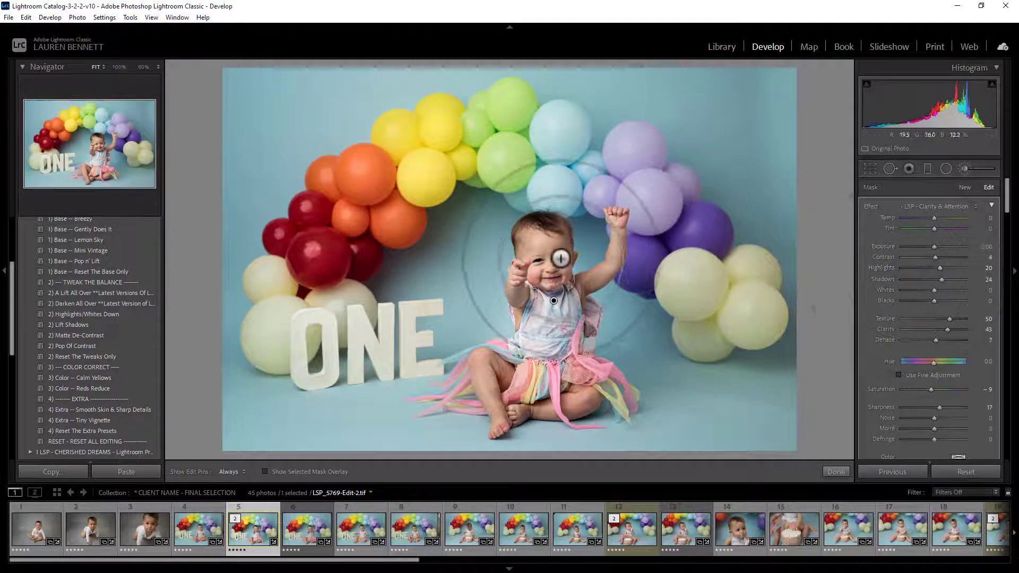
mouse_move(557, 260)
left_mouse_down()
mouse_move(544, 244)
mouse_move(536, 274)
mouse_move(510, 266)
left_mouse_up()
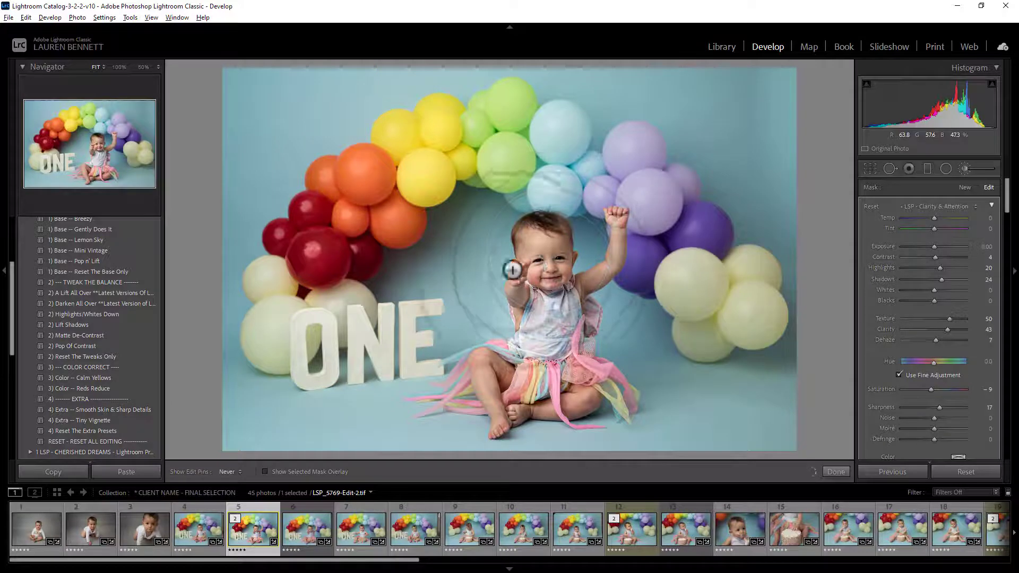
left_click(965, 169)
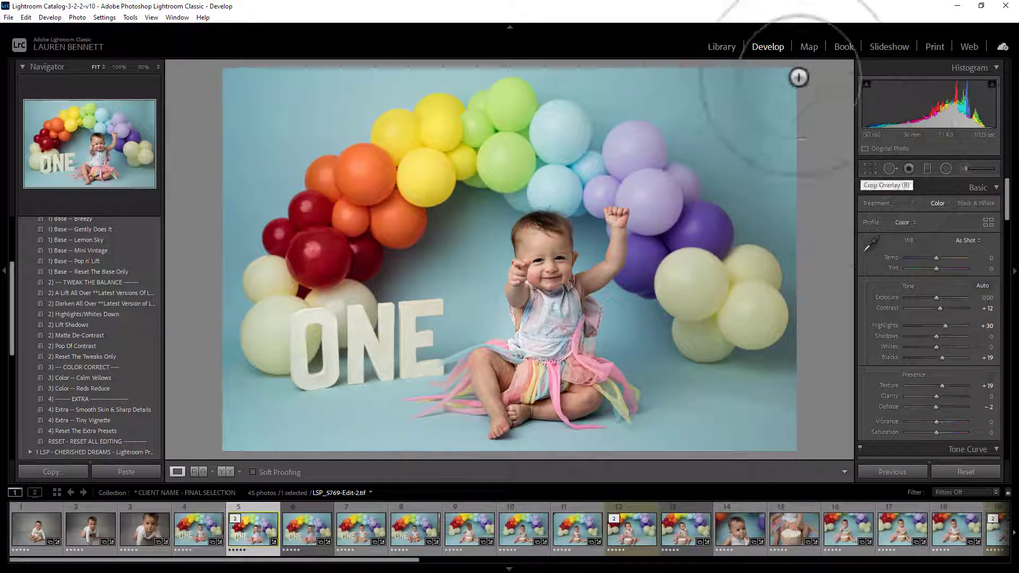
left_click(722, 47)
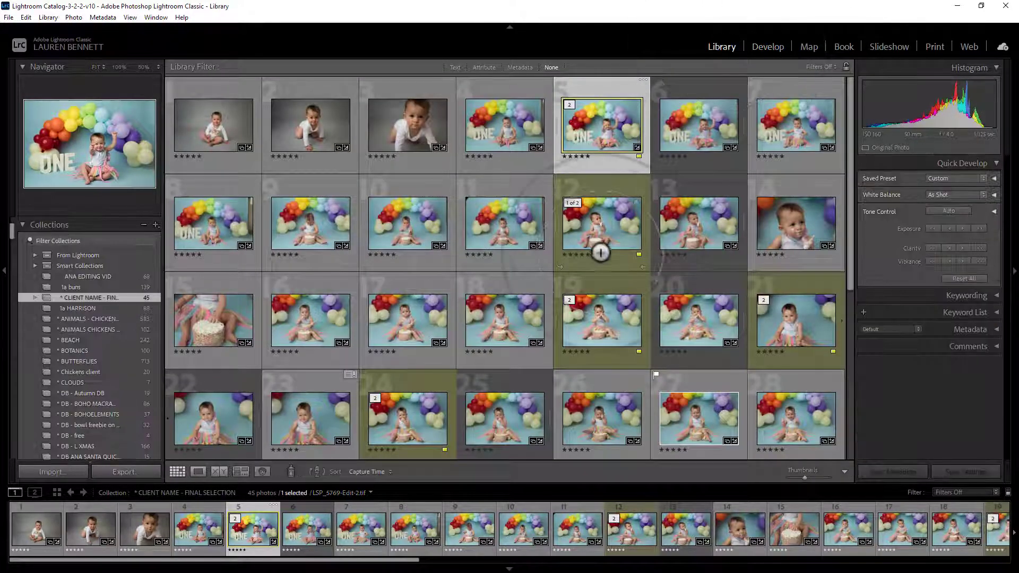